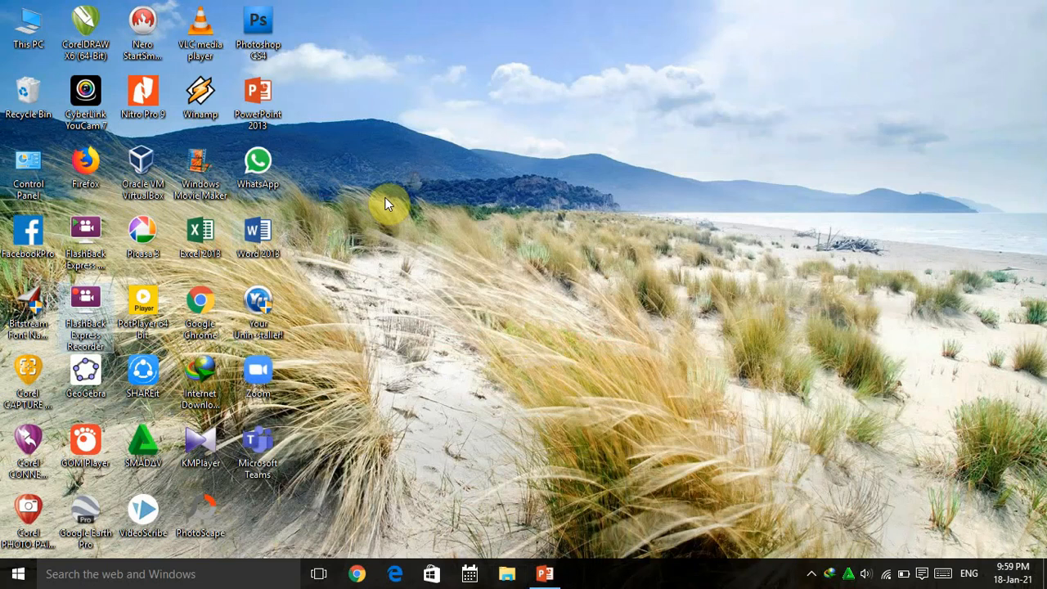
# Step: Launch Excel 2013 and create a blank workbook
pyautogui.doubleClick(190, 225)
pyautogui.click(858, 132)
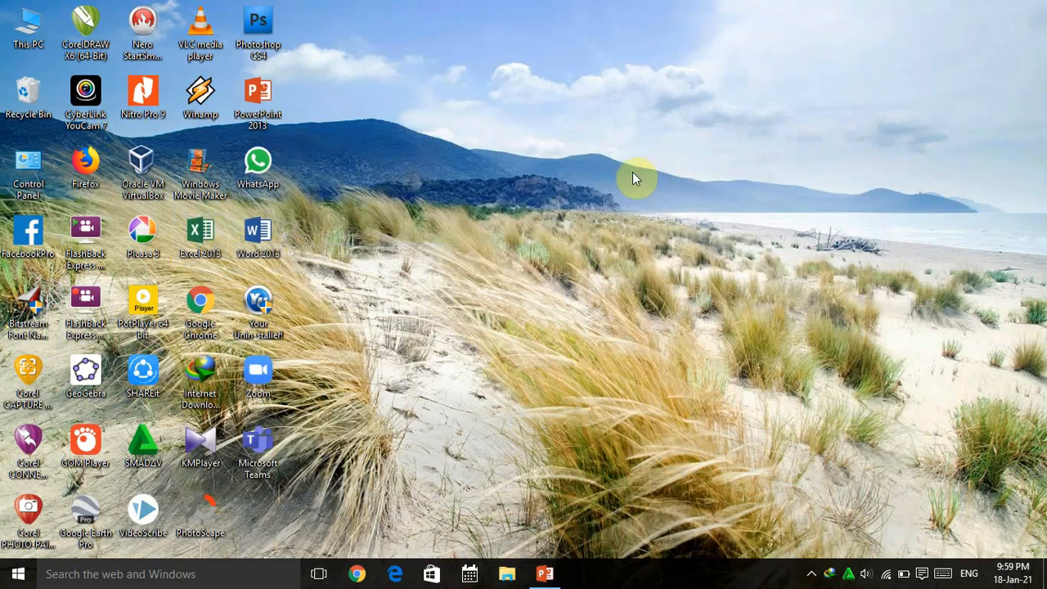
pyautogui.doubleClick(201, 234)
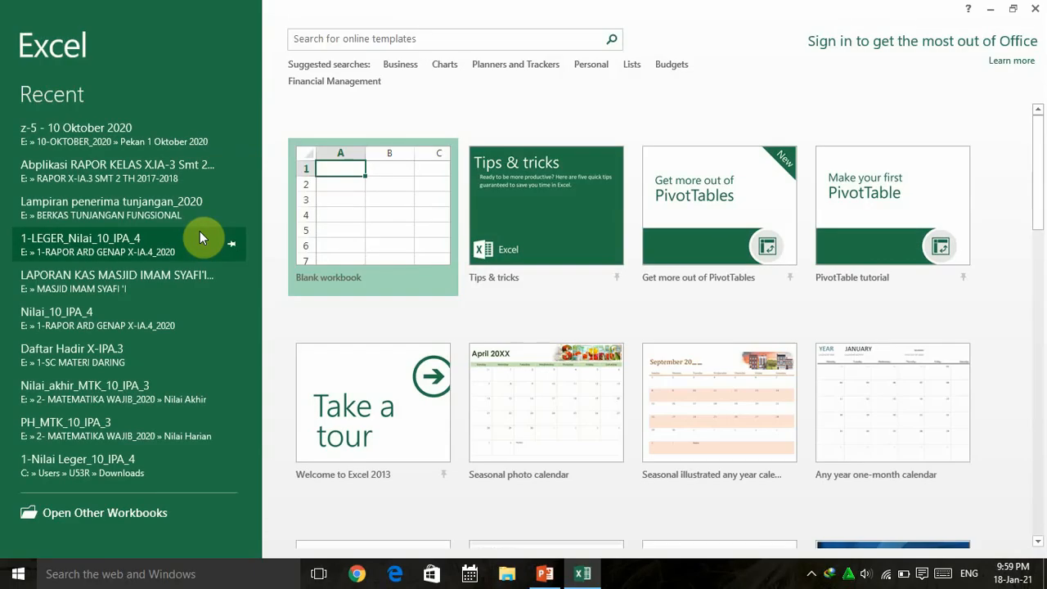
pyautogui.click(367, 246)
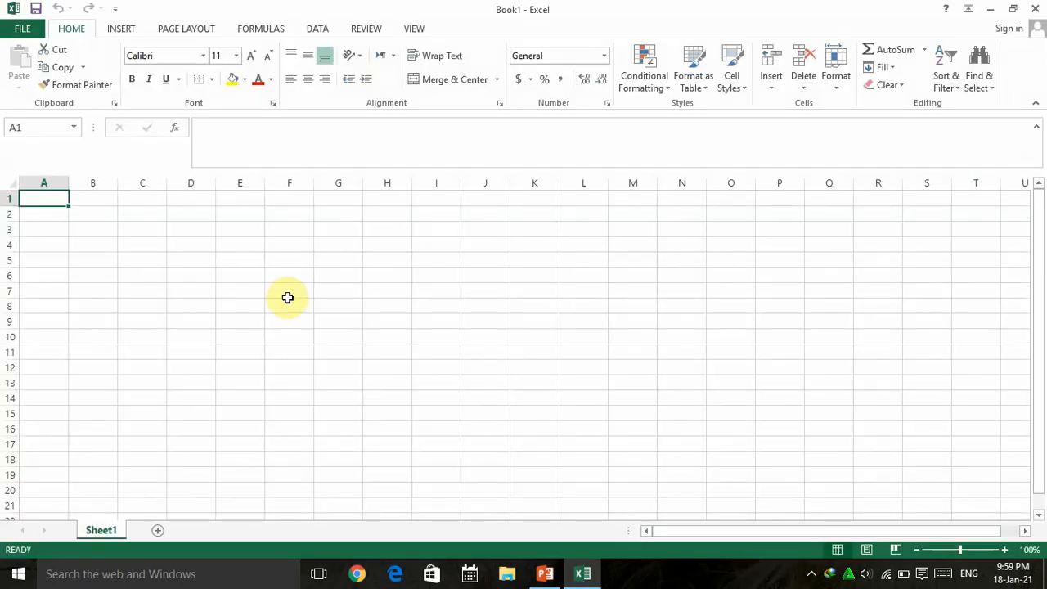
pyautogui.click(320, 257)
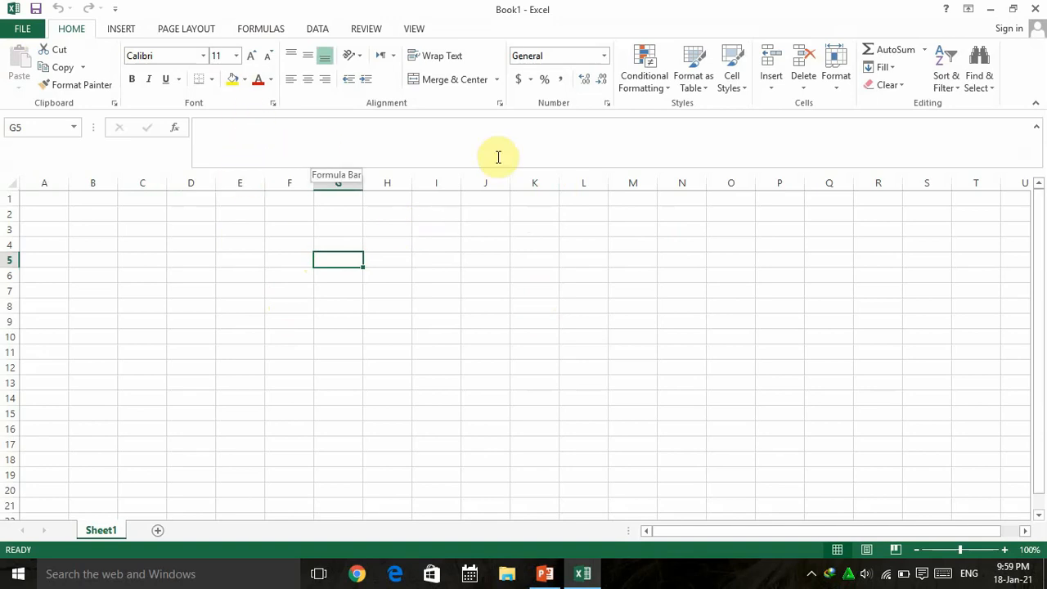
# Step: Switch to PowerPoint to check the "Pembuatan Lembar Kerja" topic list, and return to the blank Excel workbook
pyautogui.click(546, 575)
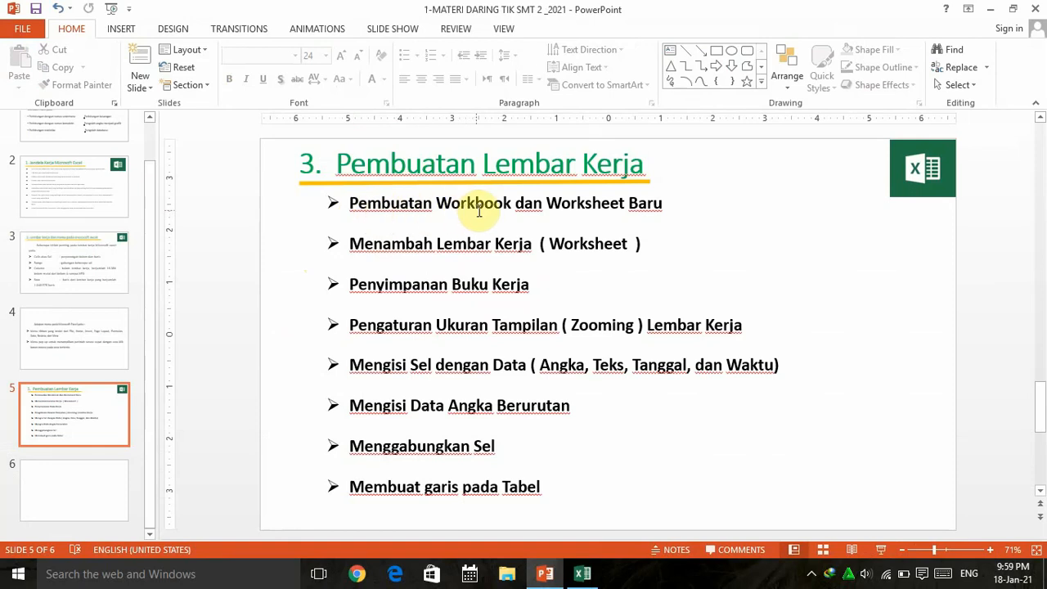
pyautogui.click(585, 575)
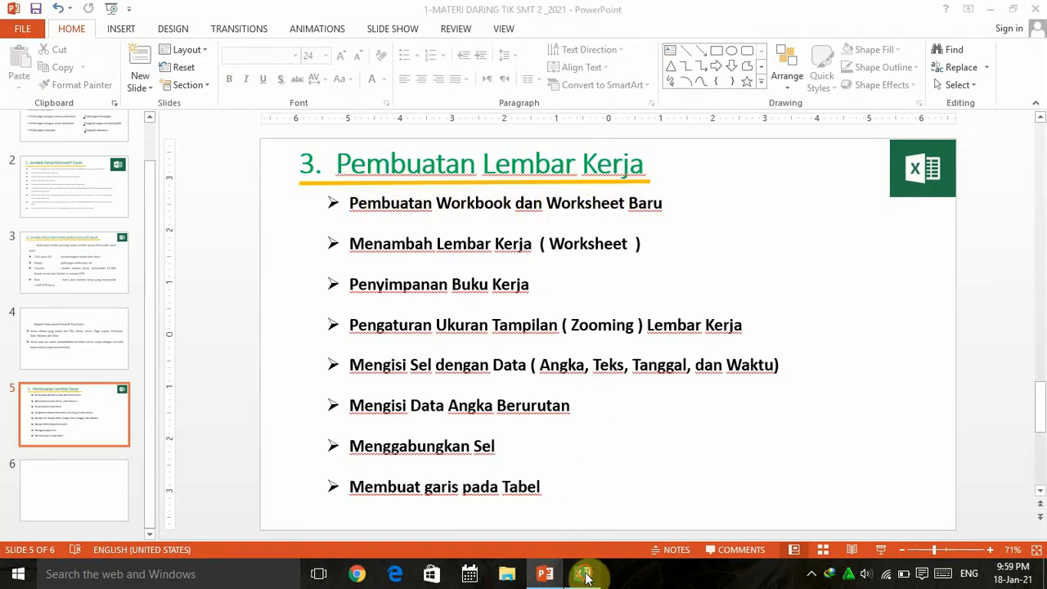
pyautogui.click(419, 229)
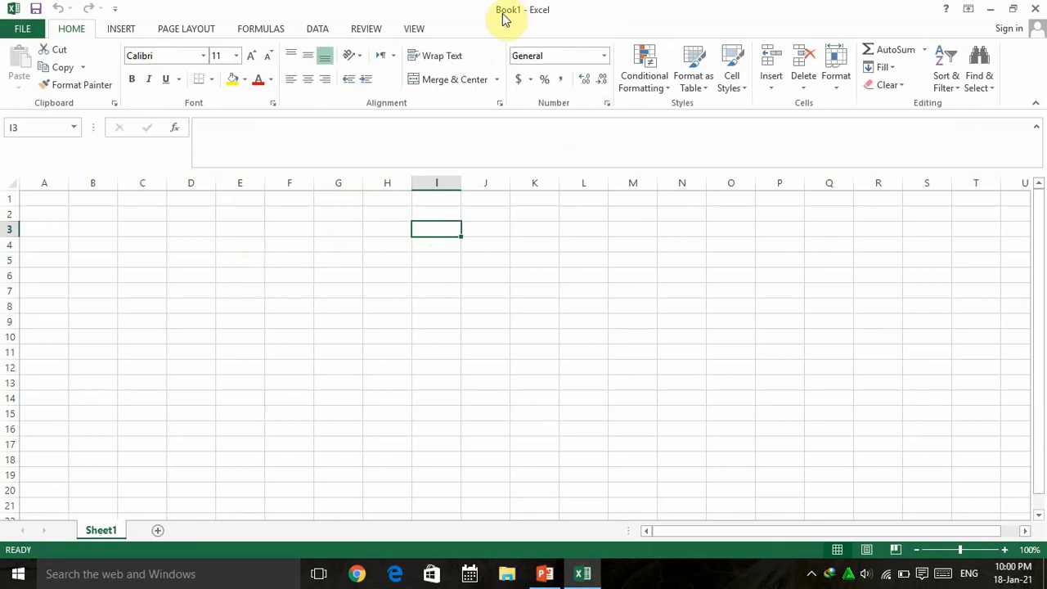
# Step: Create a second blank workbook and bring it to the front
pyautogui.click(23, 32)
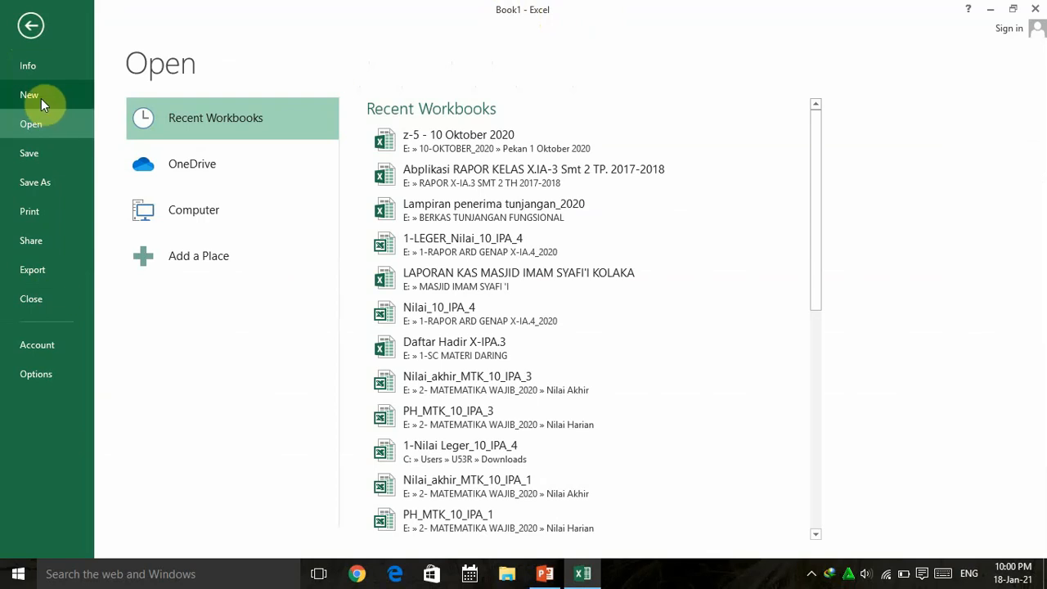
pyautogui.click(39, 96)
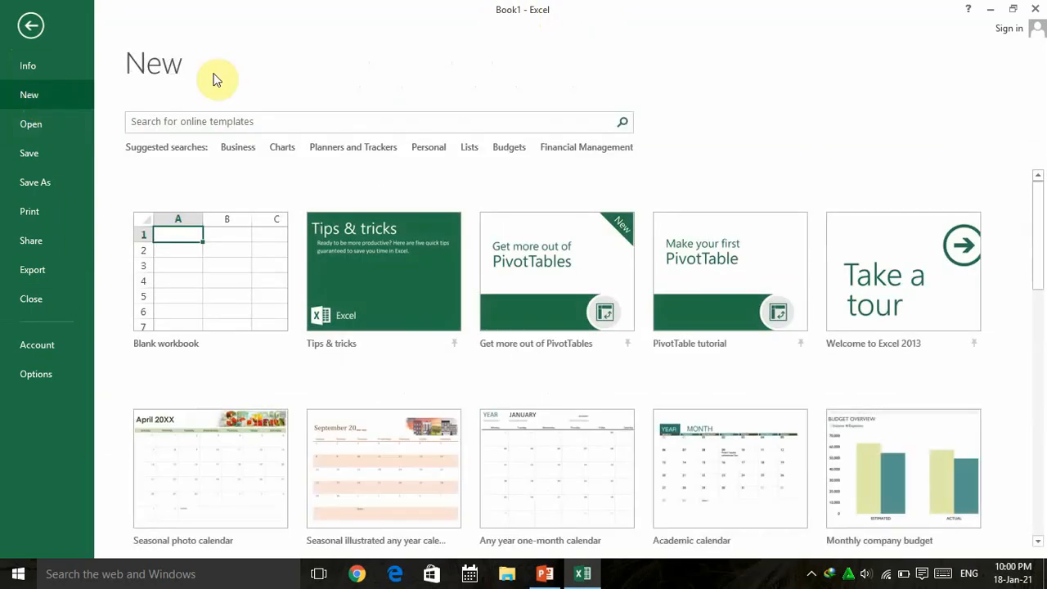
pyautogui.click(190, 293)
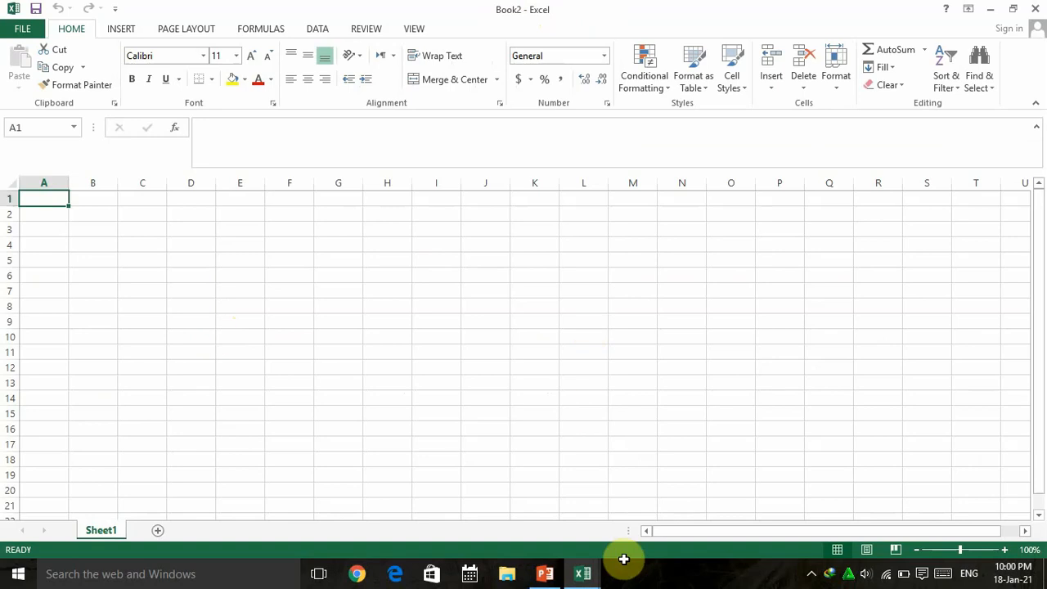
pyautogui.click(586, 574)
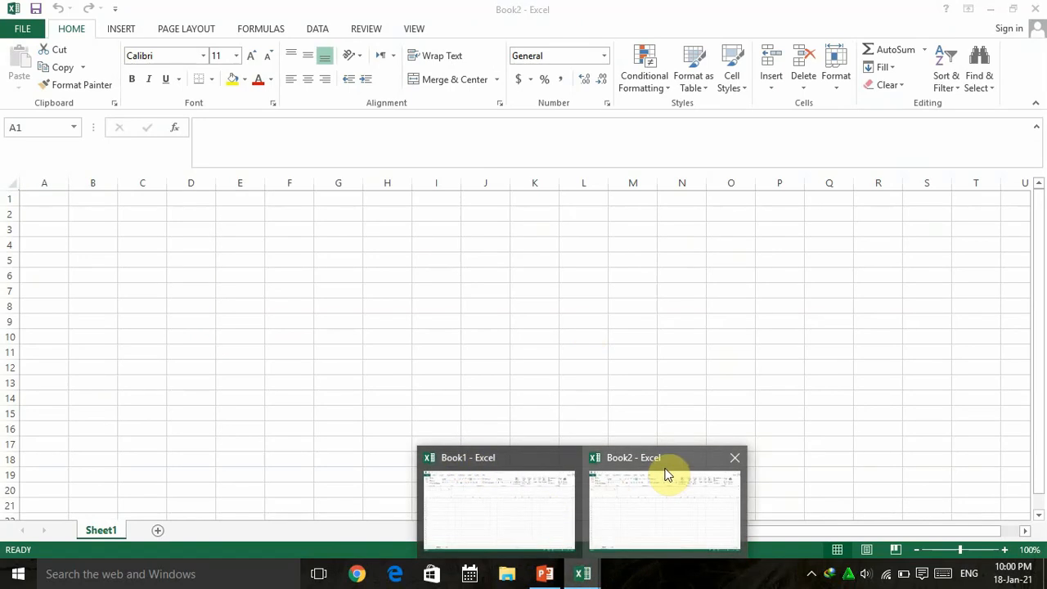
pyautogui.click(666, 472)
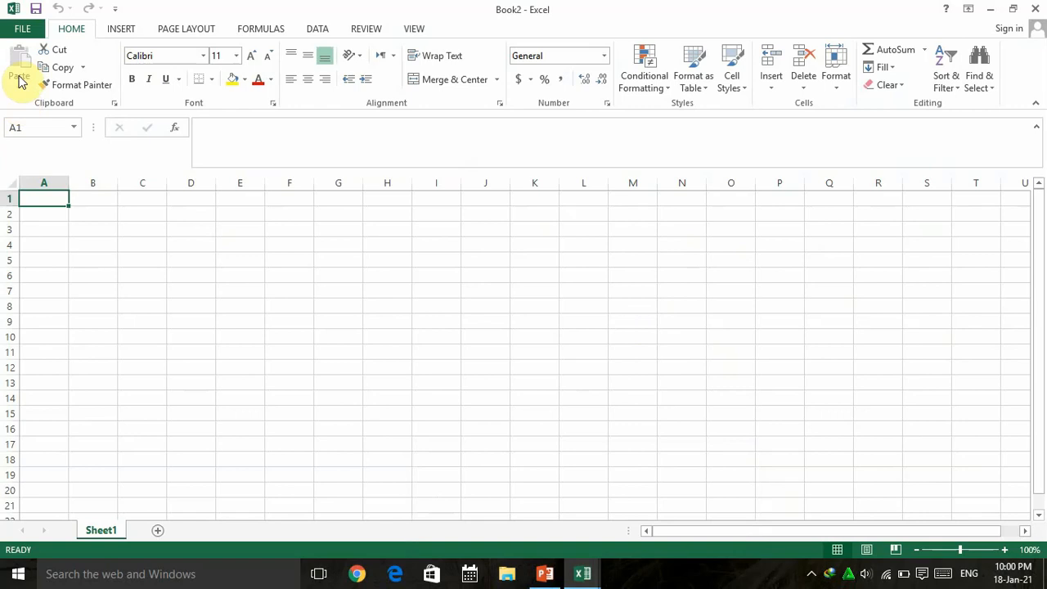
# Step: Create a third blank workbook from the Blank workbook template
pyautogui.click(20, 29)
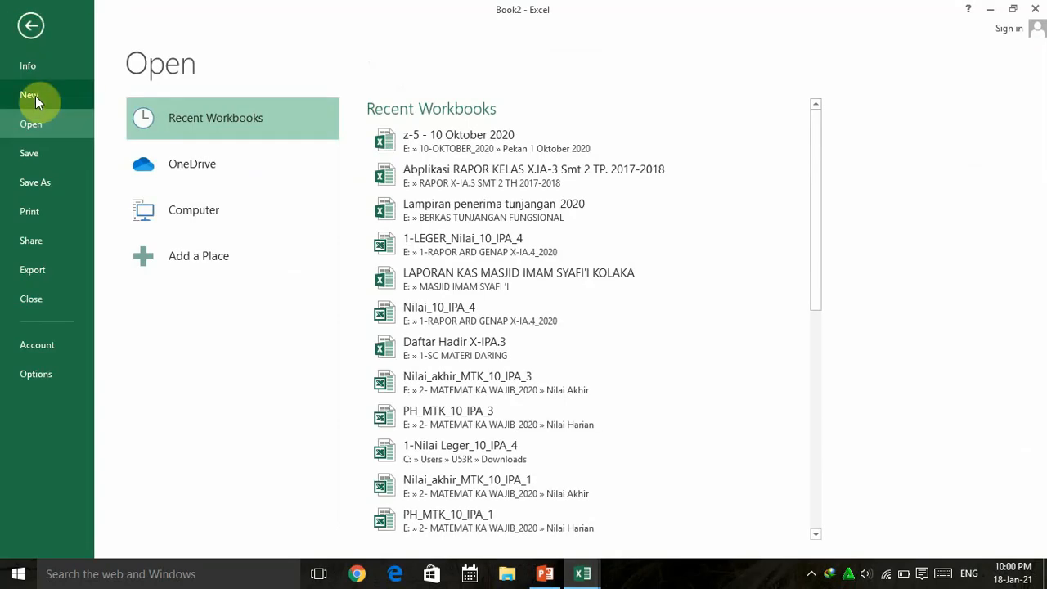
pyautogui.click(35, 96)
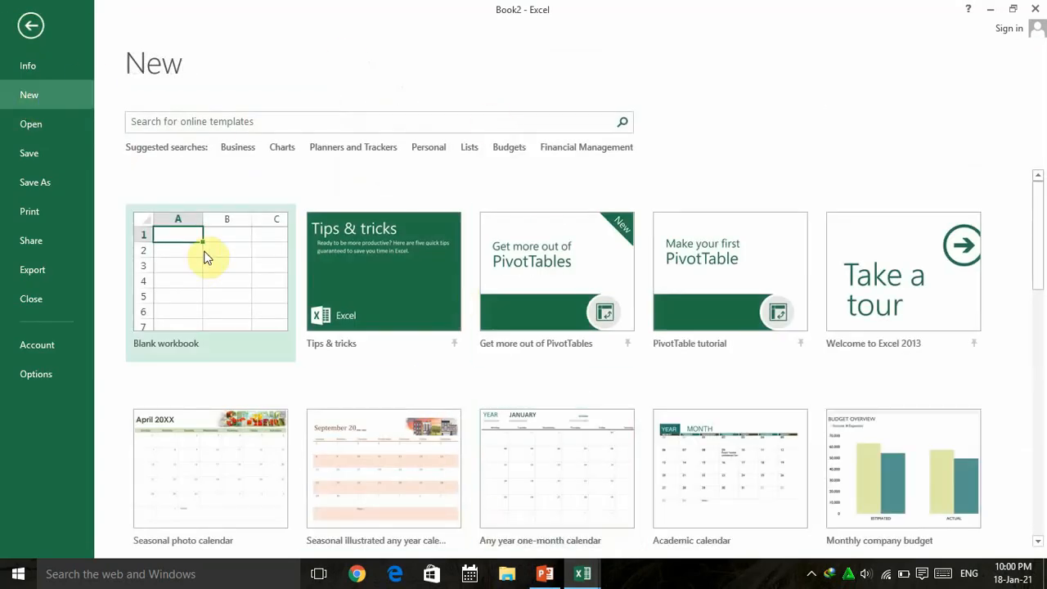
pyautogui.click(205, 305)
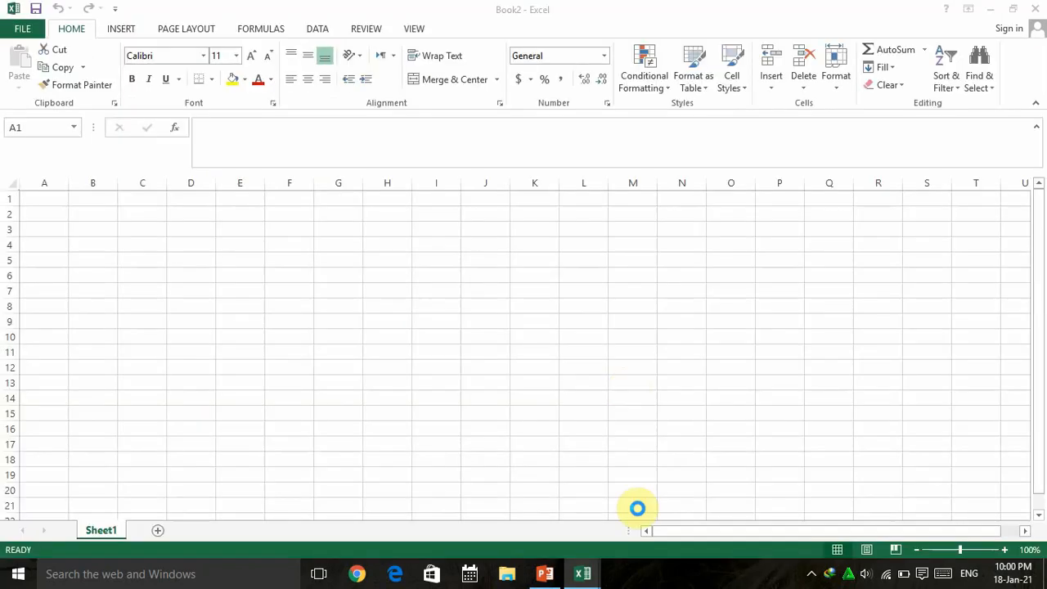
# Step: Close the second and third workbooks, leaving only Book1 open
pyautogui.moveTo(585, 575)
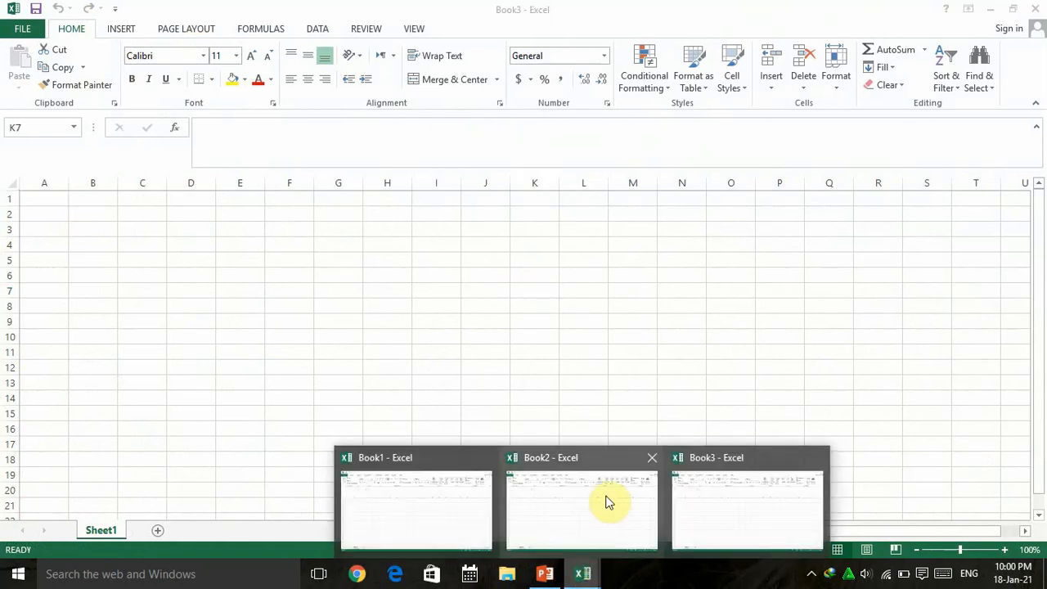
pyautogui.click(652, 458)
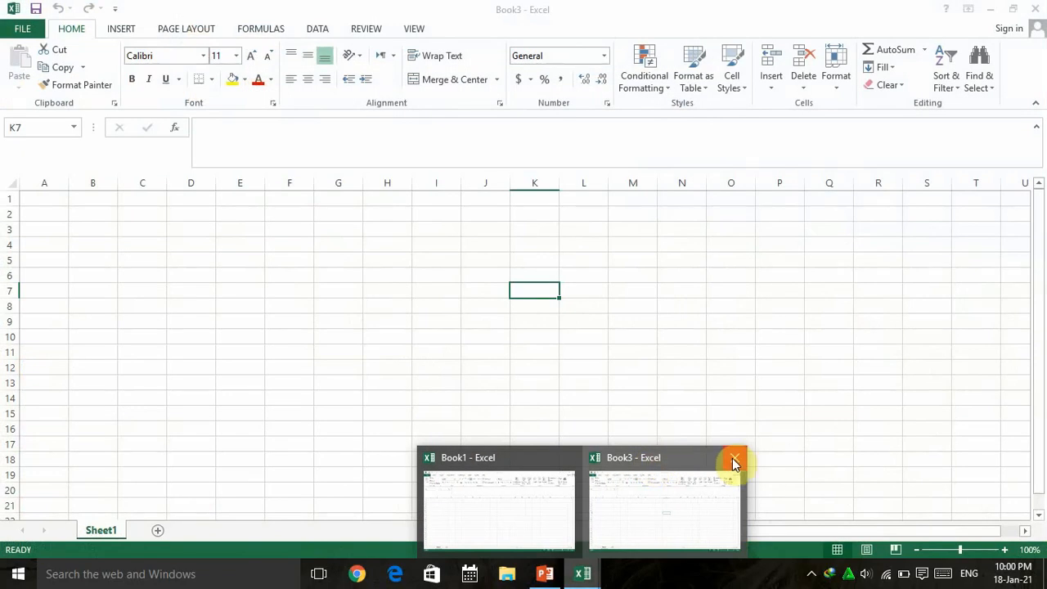
pyautogui.click(734, 461)
pyautogui.click(394, 291)
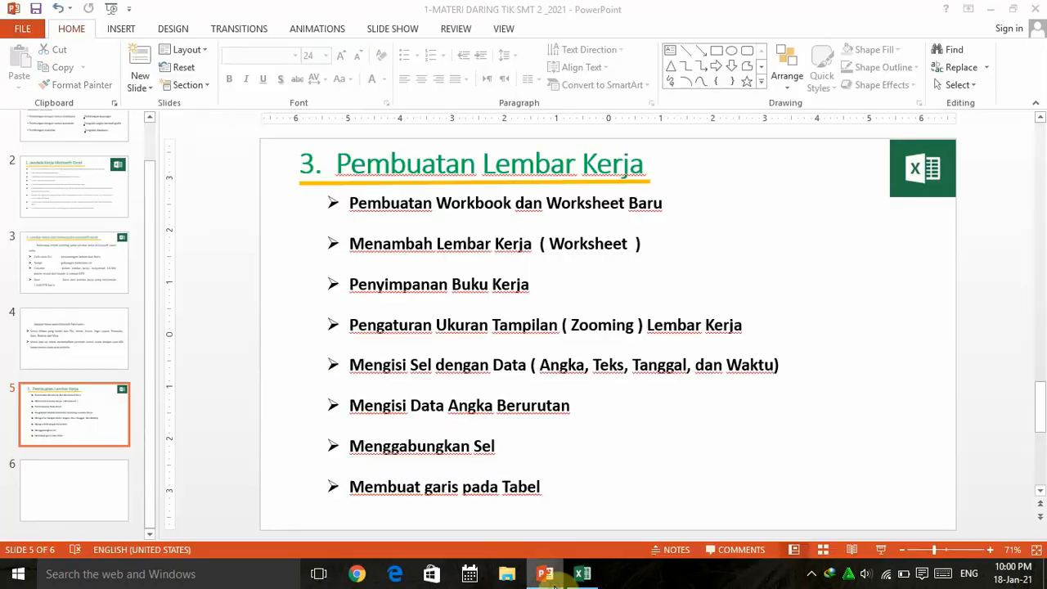
# Step: Review the topic on adding worksheets in the PowerPoint slide, and return to Book1 in Excel
pyautogui.click(550, 579)
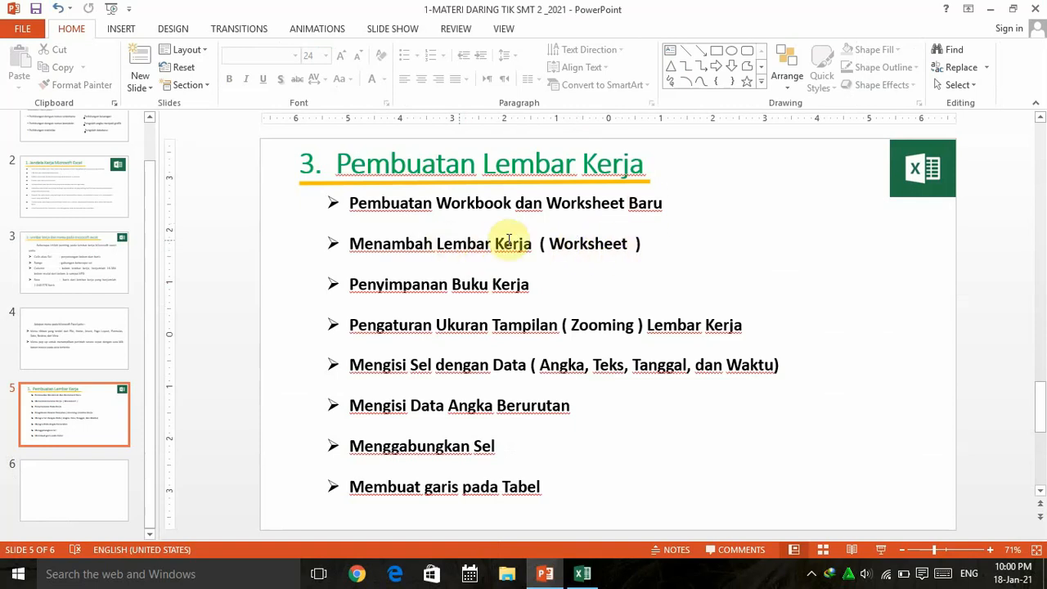
pyautogui.click(590, 572)
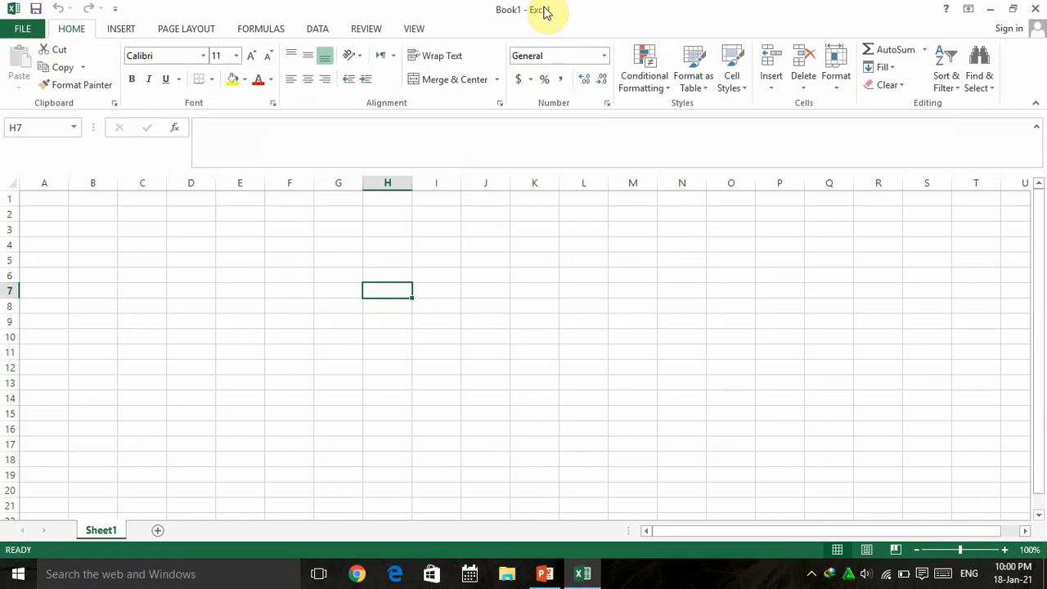
pyautogui.click(242, 290)
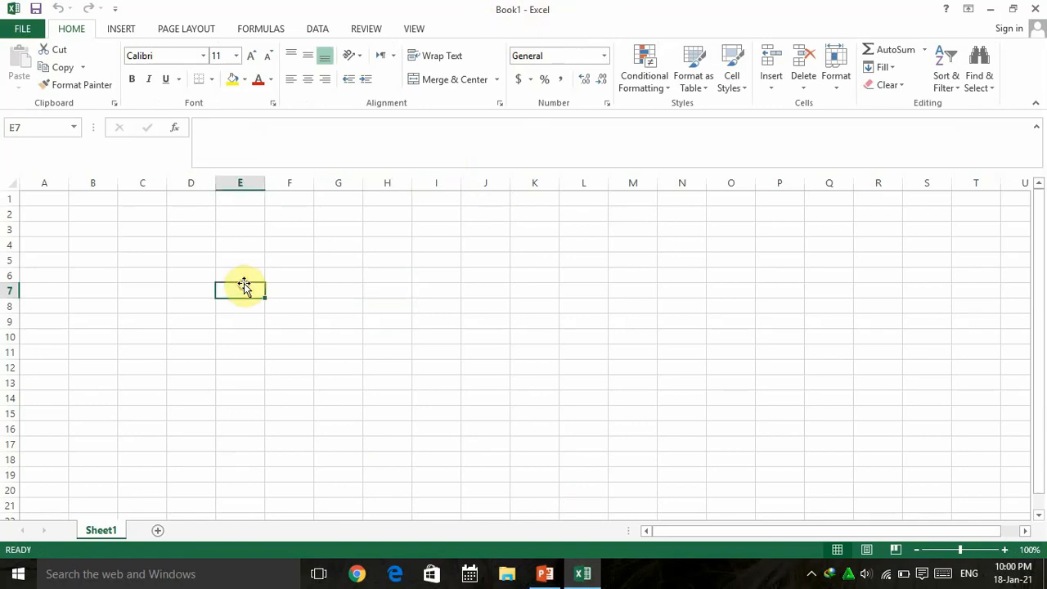
# Step: Add three new worksheets after Sheet1 in Book1
pyautogui.click(159, 530)
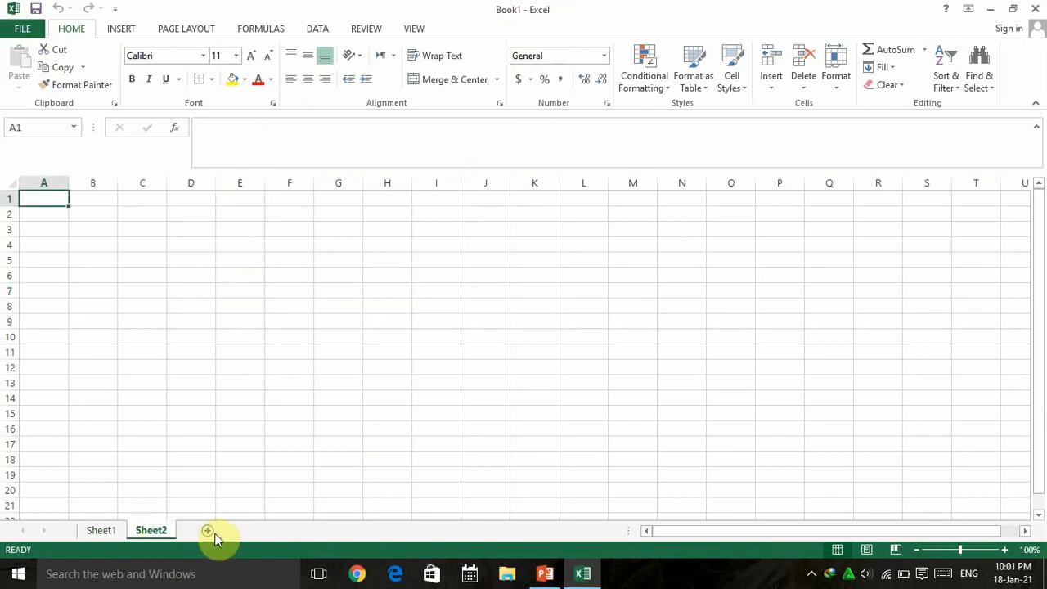
pyautogui.click(209, 533)
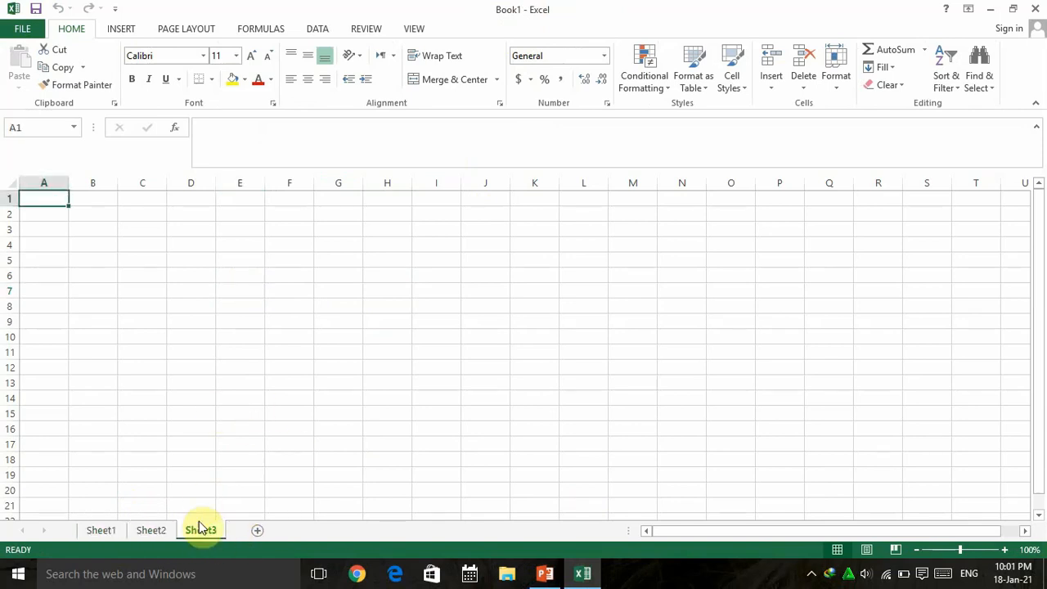
pyautogui.click(260, 530)
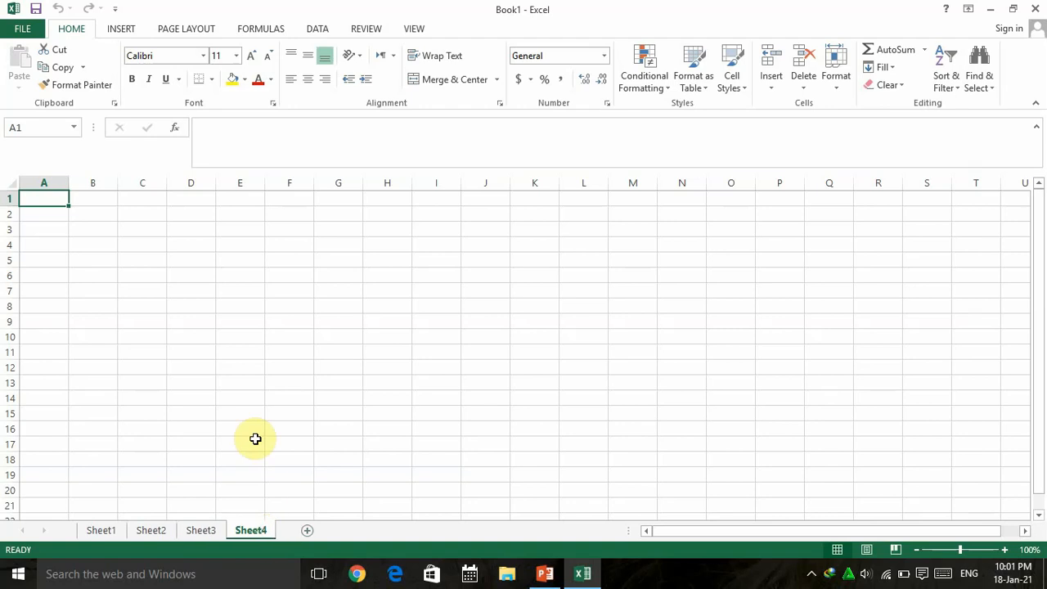
# Step: Switch back and forth between Sheet1 and Sheet2 to view each worksheet
pyautogui.click(90, 531)
pyautogui.click(143, 530)
pyautogui.click(114, 531)
pyautogui.click(159, 531)
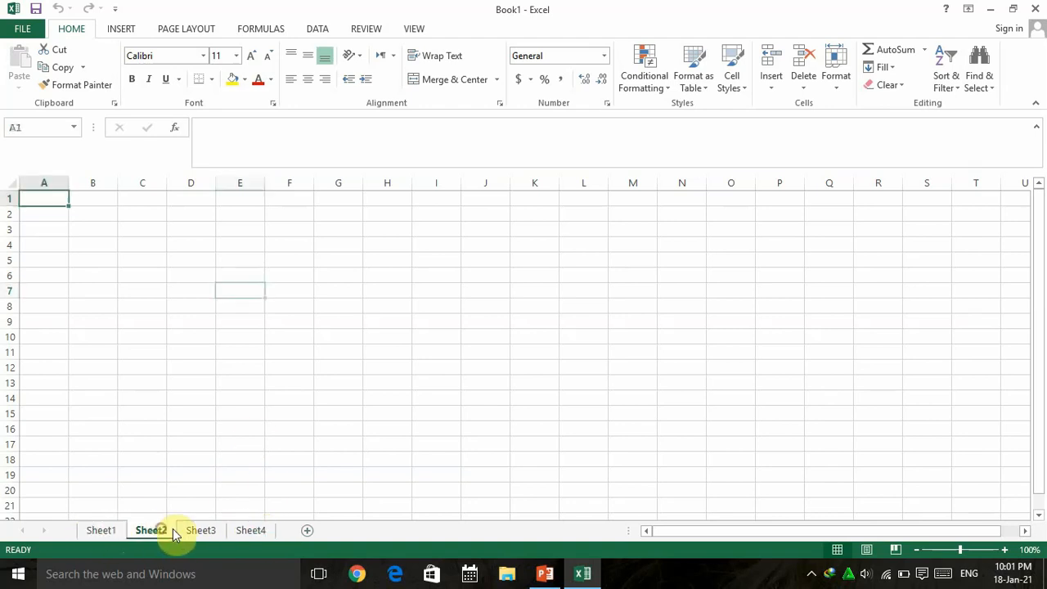
pyautogui.click(121, 530)
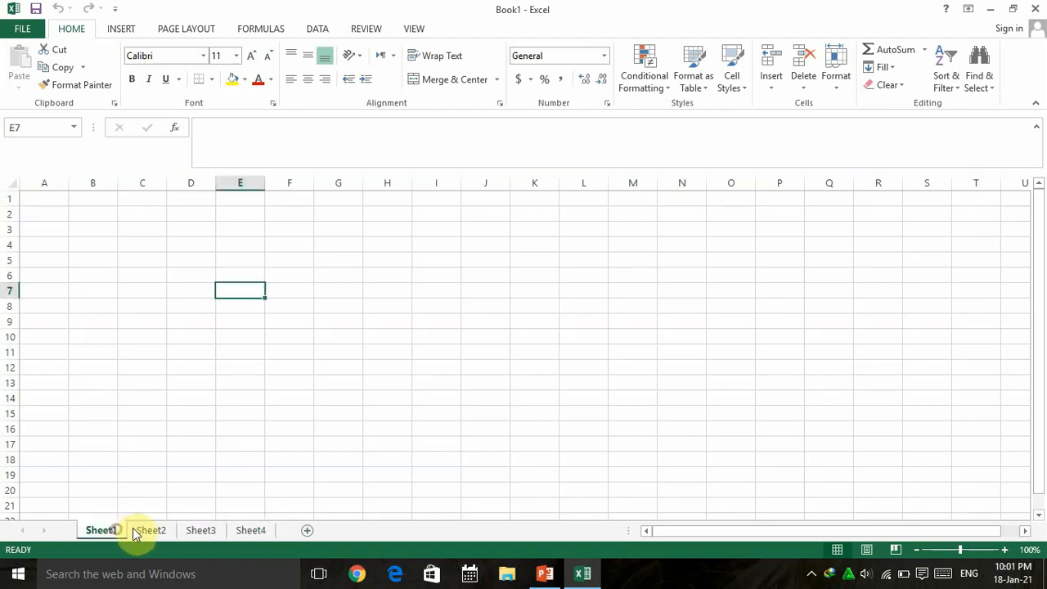
pyautogui.click(152, 530)
# Step: Add a fifth worksheet after Sheet4 and select cell H6 in it
pyautogui.click(249, 530)
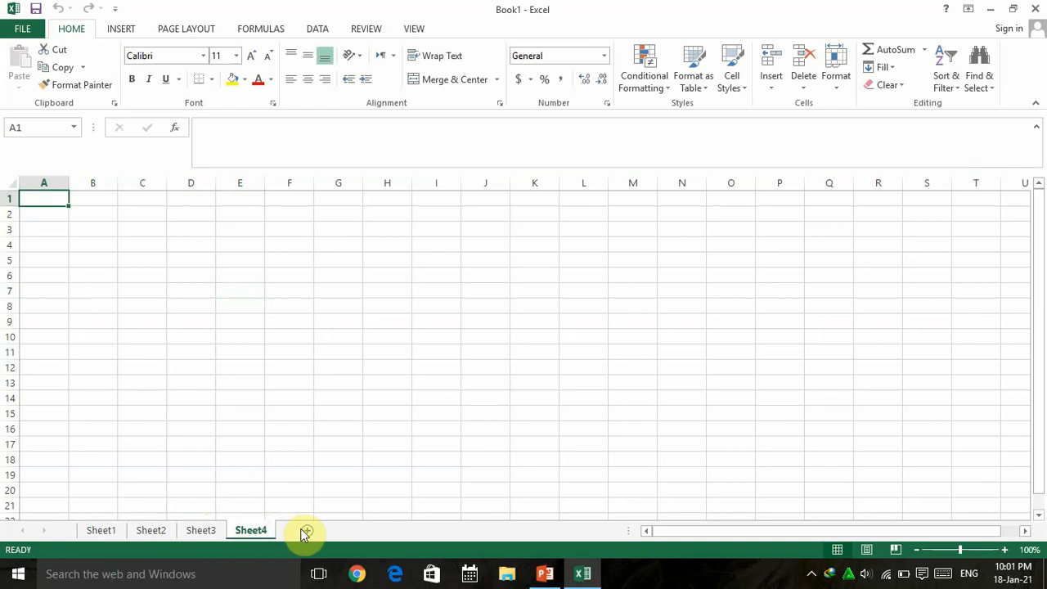
pyautogui.click(308, 530)
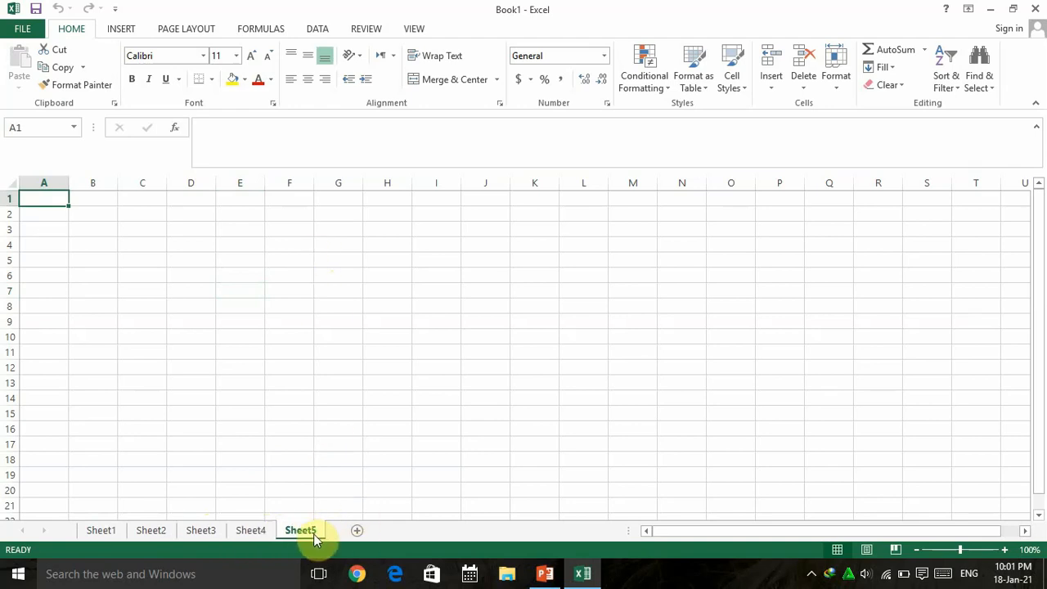
pyautogui.click(391, 276)
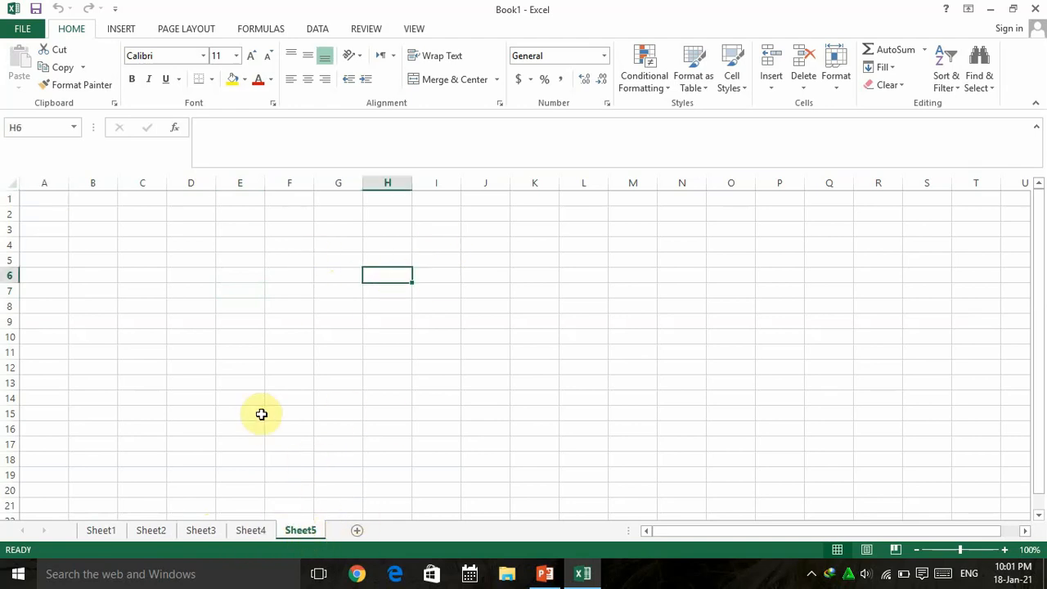
# Step: Delete Sheet5, Sheet4, Sheet3 and Sheet2 so only Sheet1 remains, and select cell G9
pyautogui.rightClick(303, 530)
pyautogui.rightClick(302, 530)
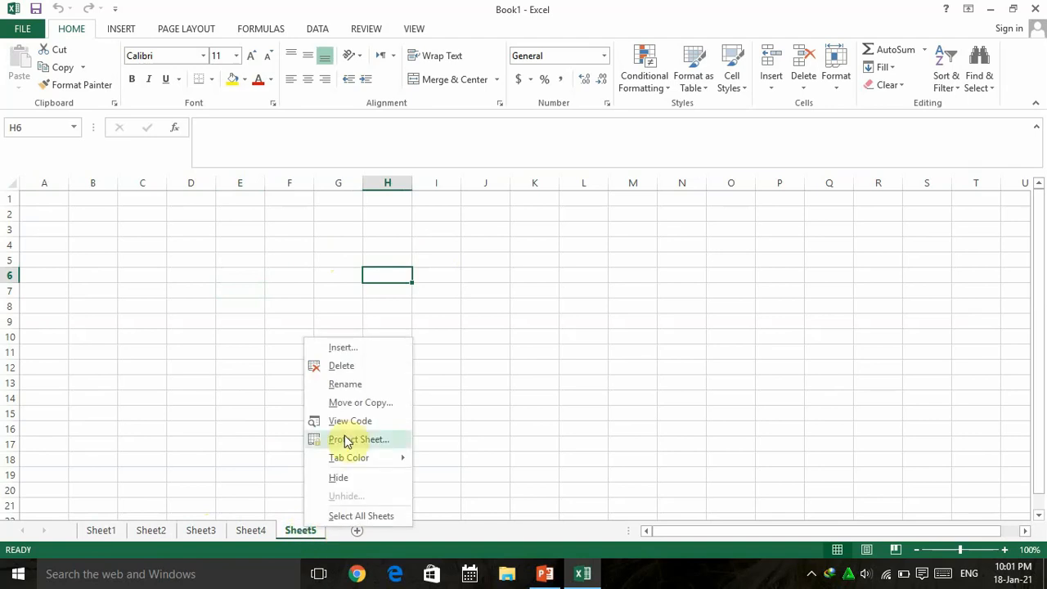
pyautogui.click(341, 365)
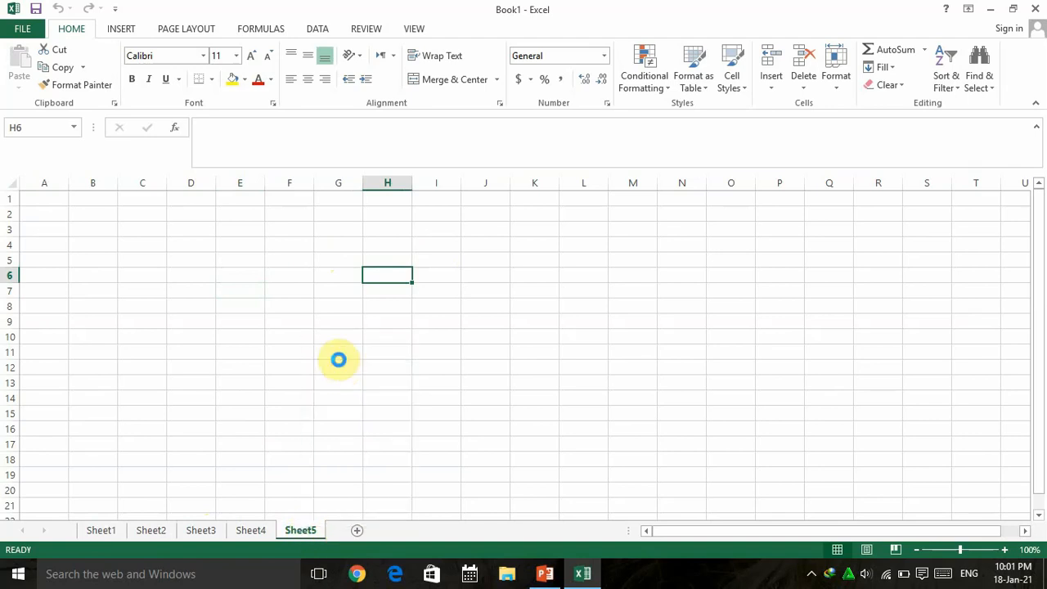
pyautogui.rightClick(264, 531)
pyautogui.click(298, 369)
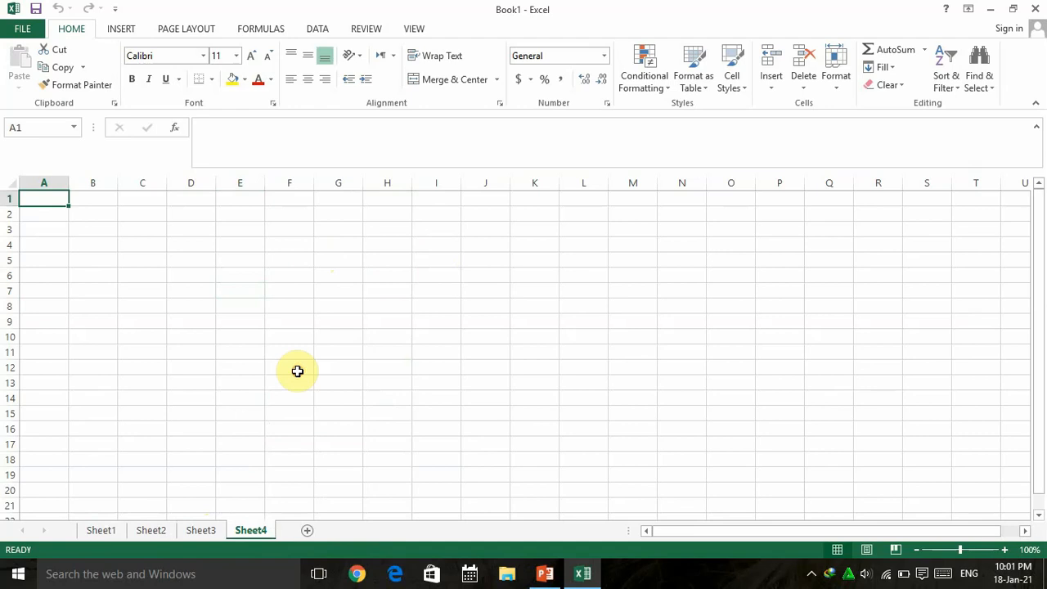
pyautogui.rightClick(205, 529)
pyautogui.click(242, 370)
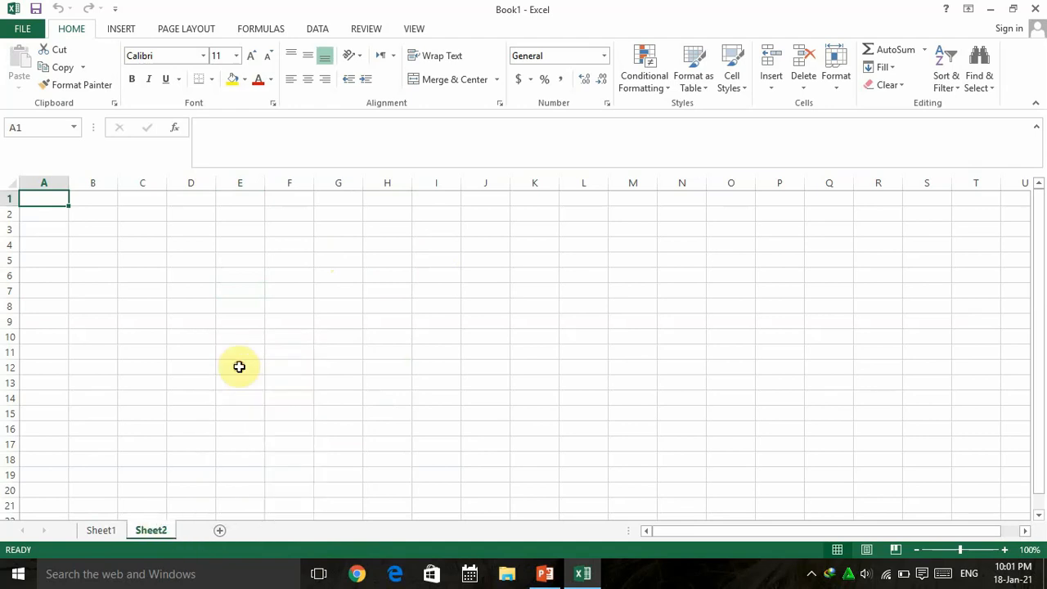
pyautogui.rightClick(164, 530)
pyautogui.click(201, 374)
pyautogui.click(322, 319)
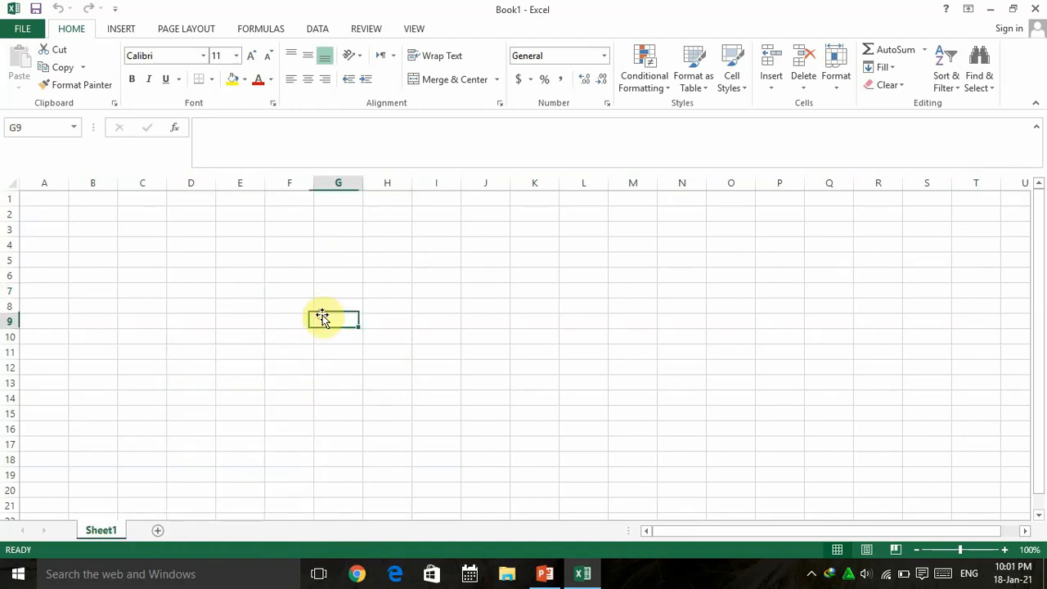
# Step: Switch to PowerPoint to check the topic on saving the workbook in the lesson slide
pyautogui.click(542, 577)
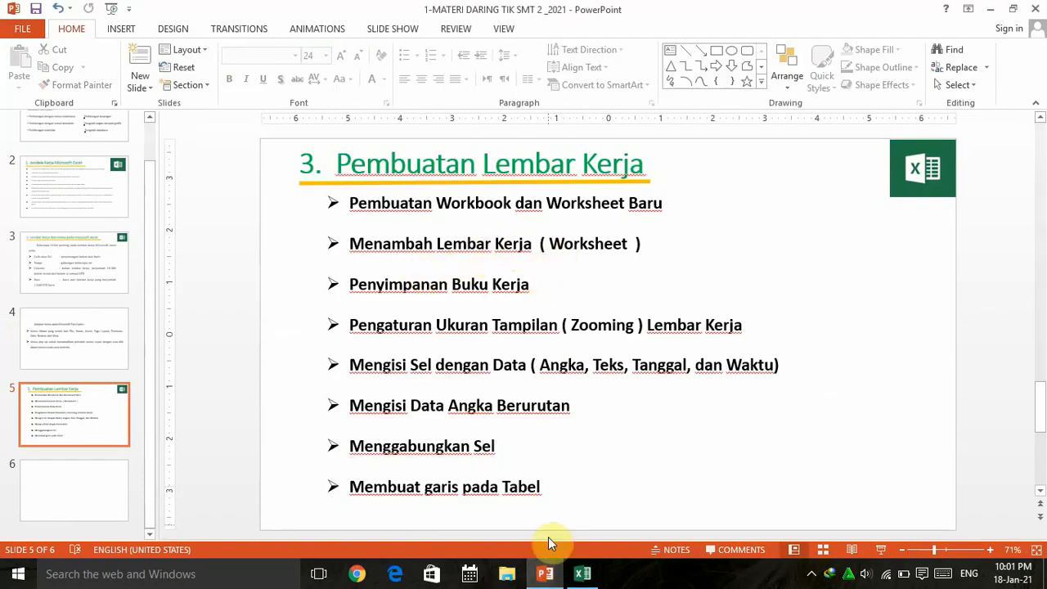
# Step: Switch back to Excel and save the workbook on Local Disk (E:) as Latihan MS Excel 1
pyautogui.moveTo(587, 581)
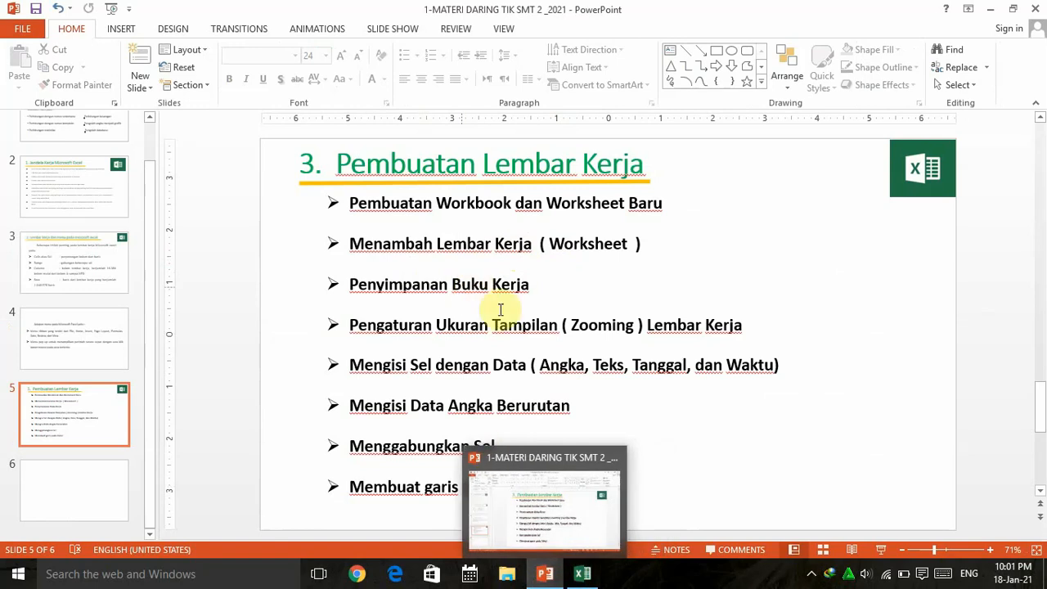
pyautogui.click(546, 577)
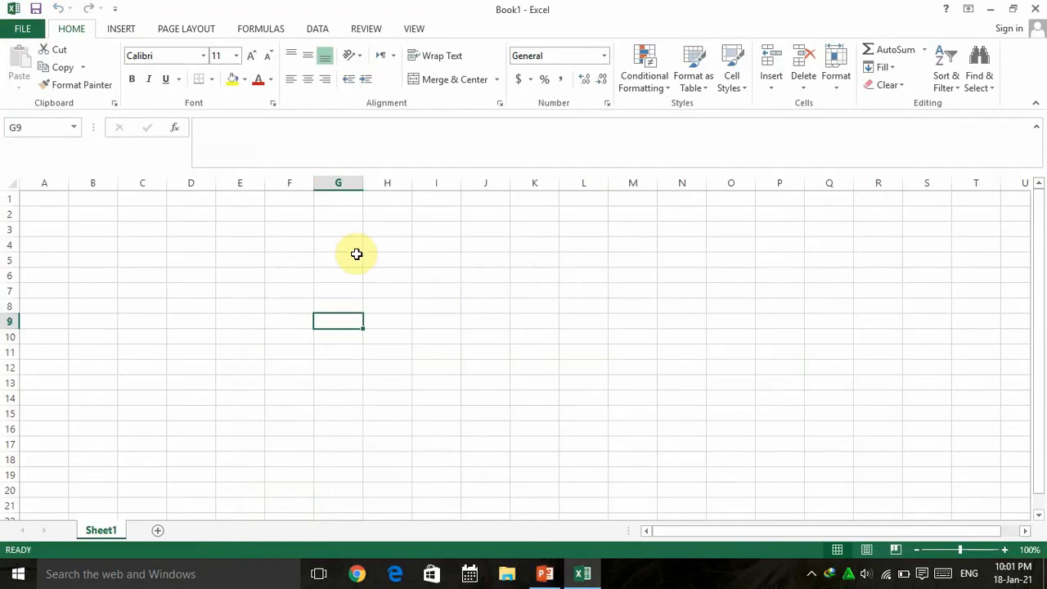
pyautogui.click(346, 243)
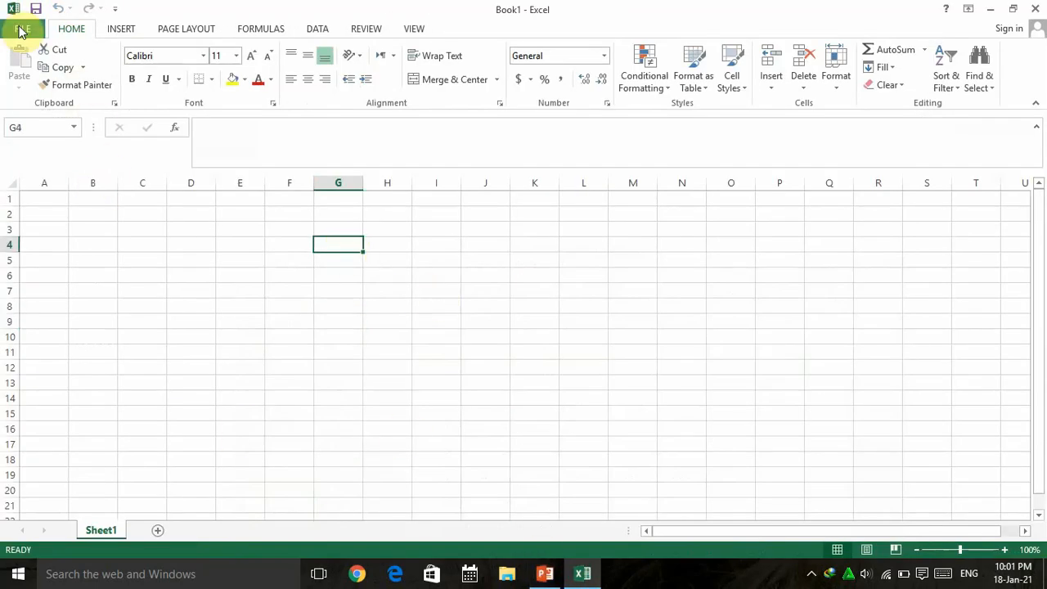
pyautogui.click(22, 29)
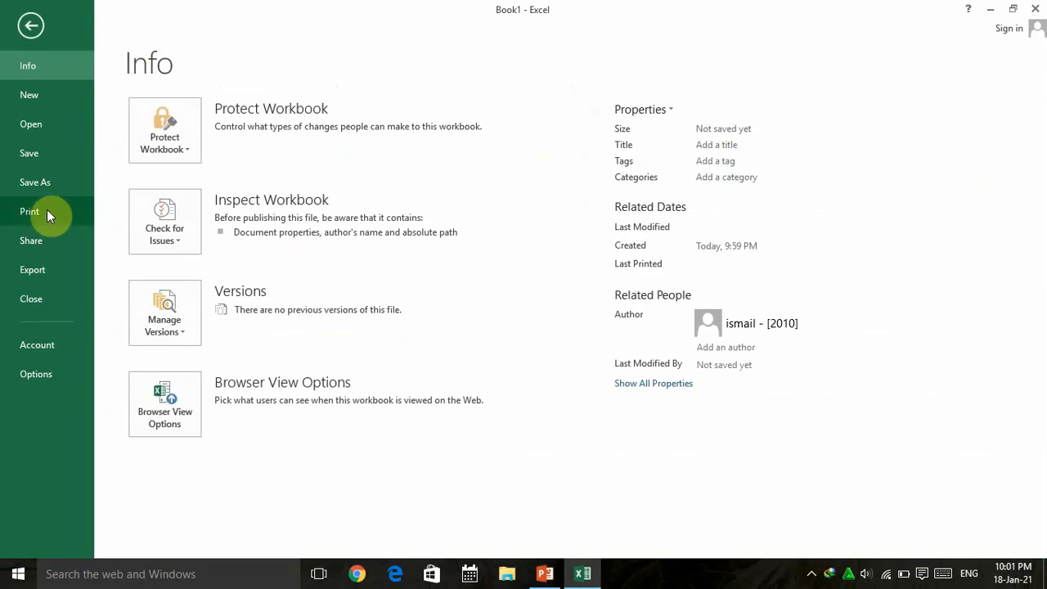
pyautogui.click(38, 182)
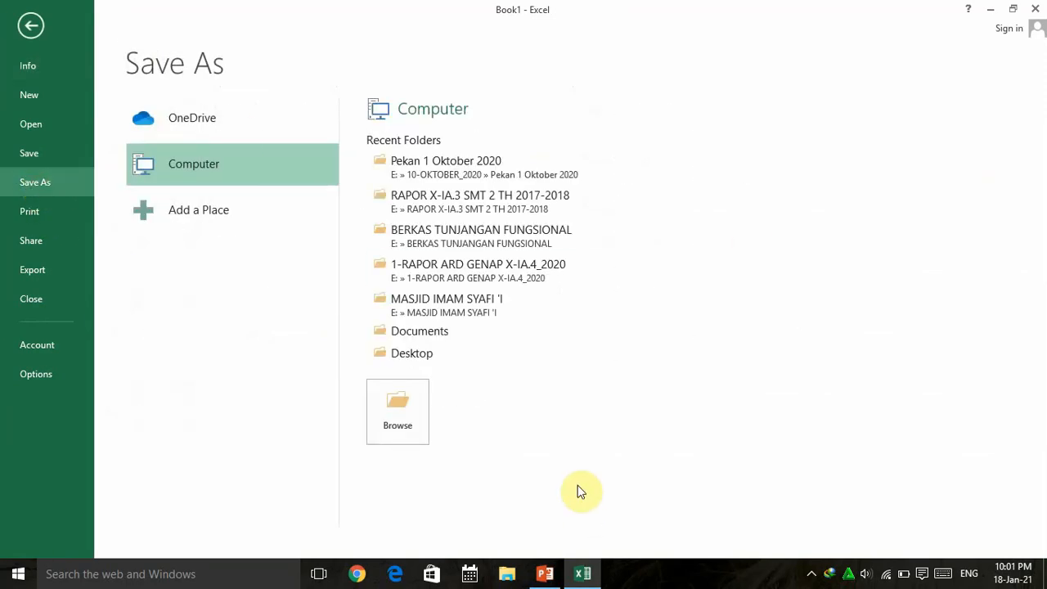
pyautogui.click(406, 408)
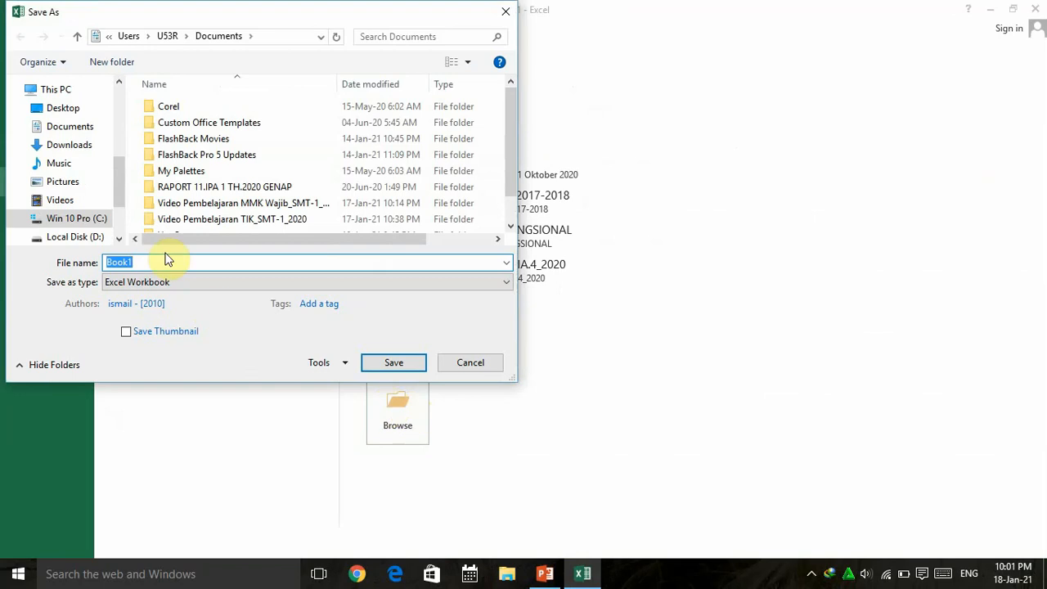
pyautogui.moveTo(117, 188); pyautogui.dragTo(118, 217)
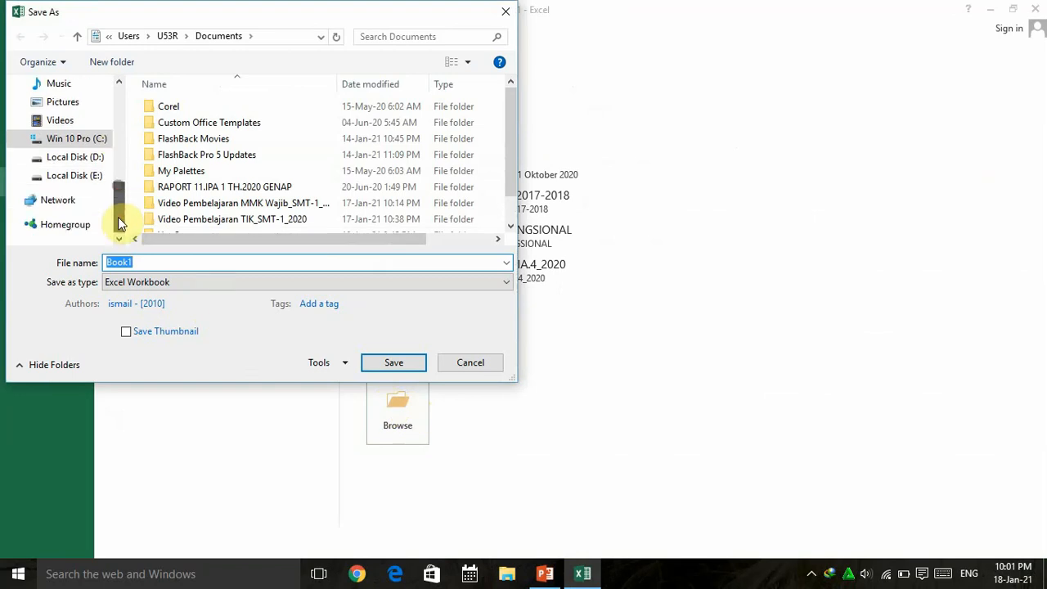
pyautogui.click(82, 184)
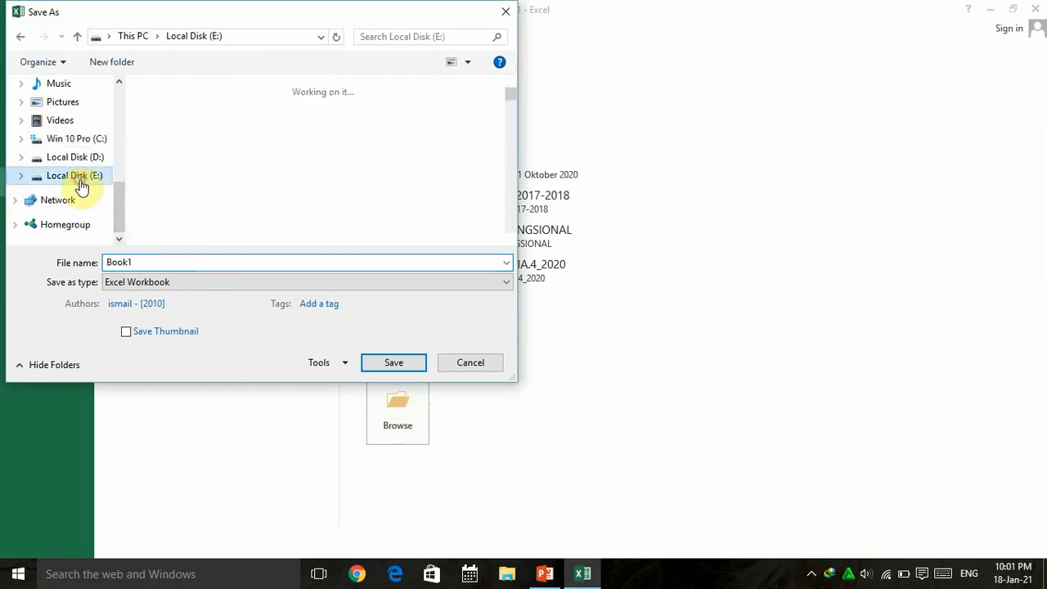
pyautogui.doubleClick(127, 263)
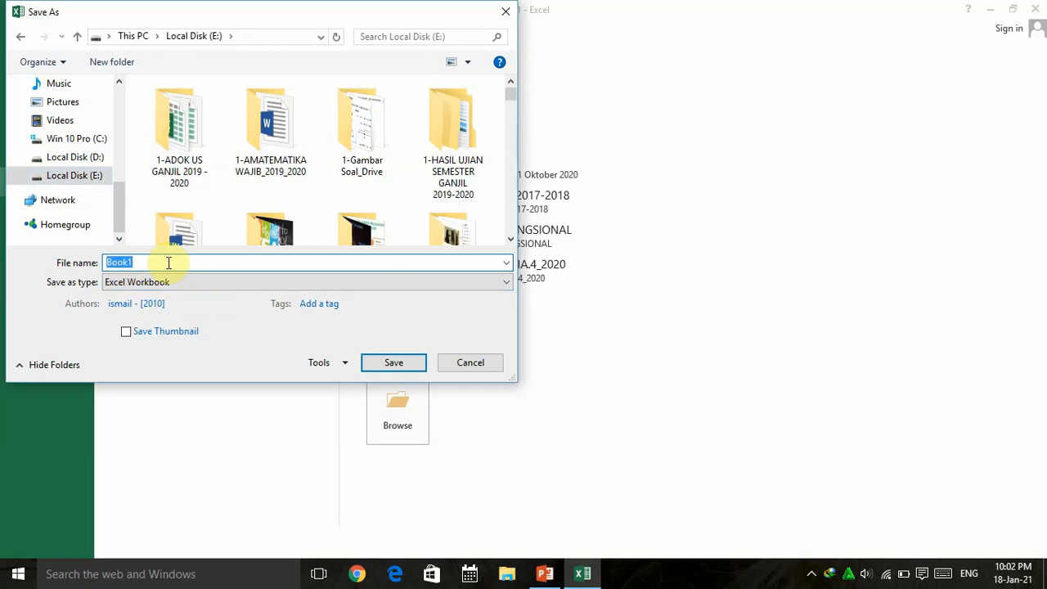
pyautogui.write('Latihan MS Excel 1')
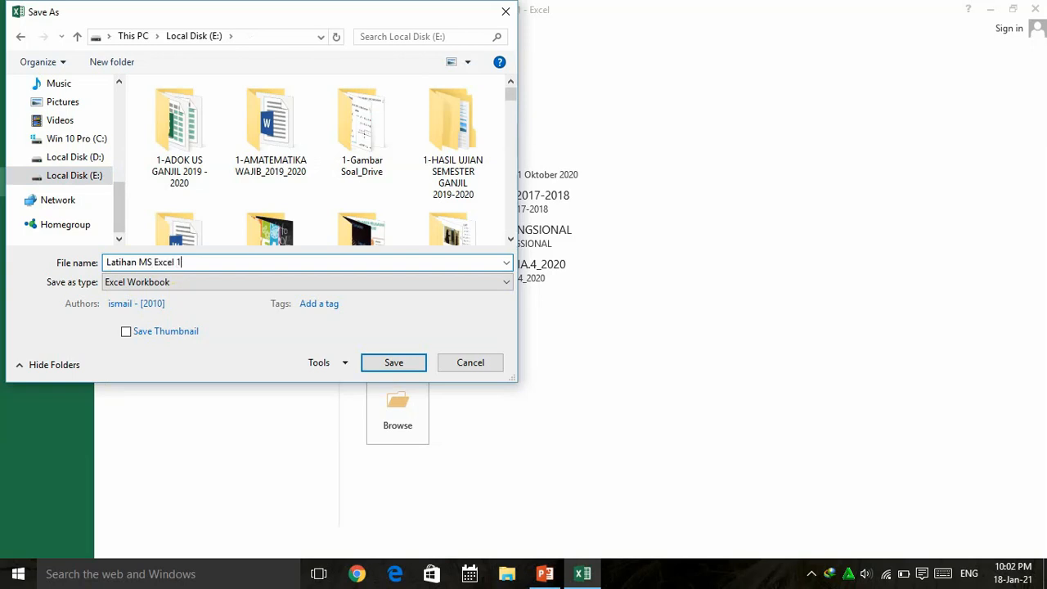
pyautogui.click(394, 363)
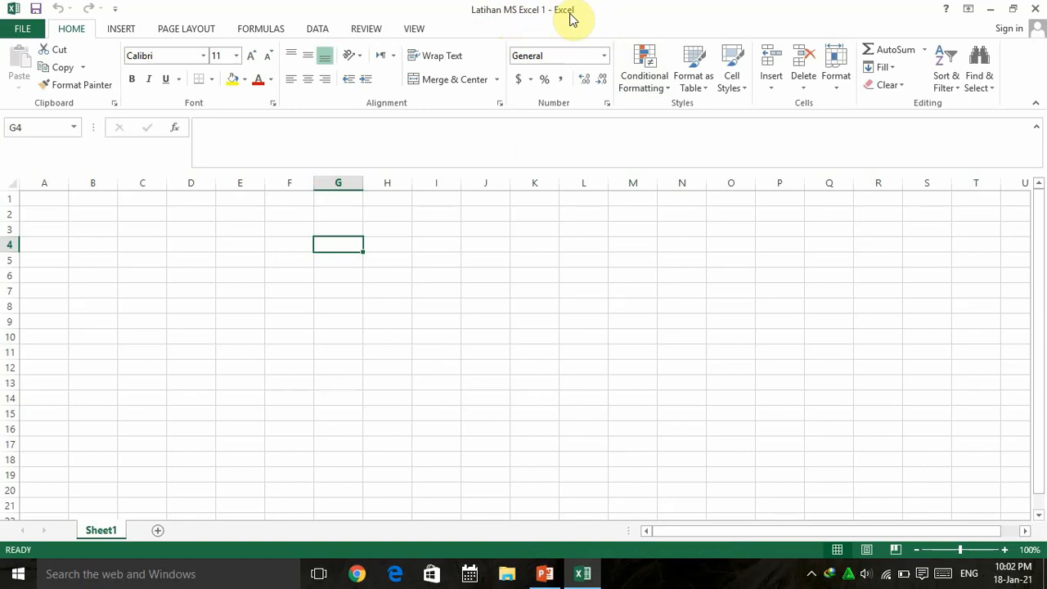
pyautogui.click(351, 286)
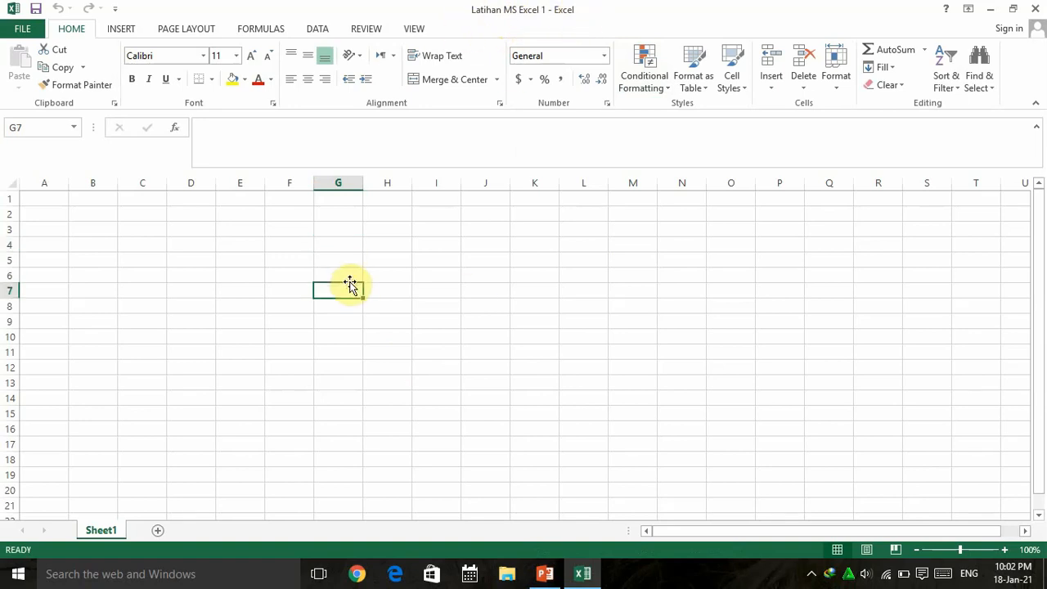
# Step: Check the zooming topic on the PowerPoint lesson slide, return to Excel and select cell N9
pyautogui.click(545, 573)
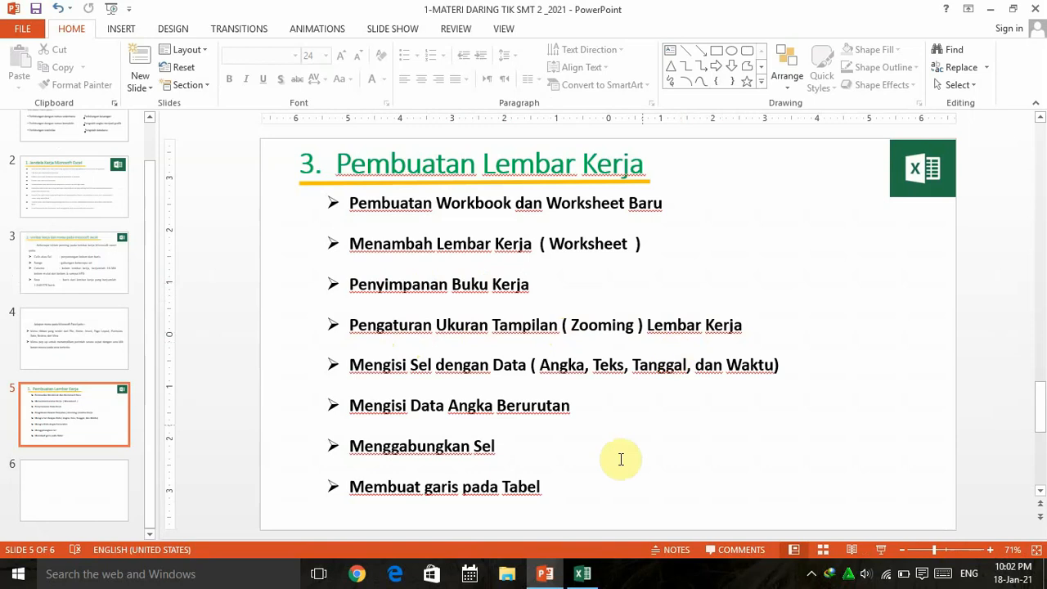
pyautogui.click(585, 574)
pyautogui.click(663, 324)
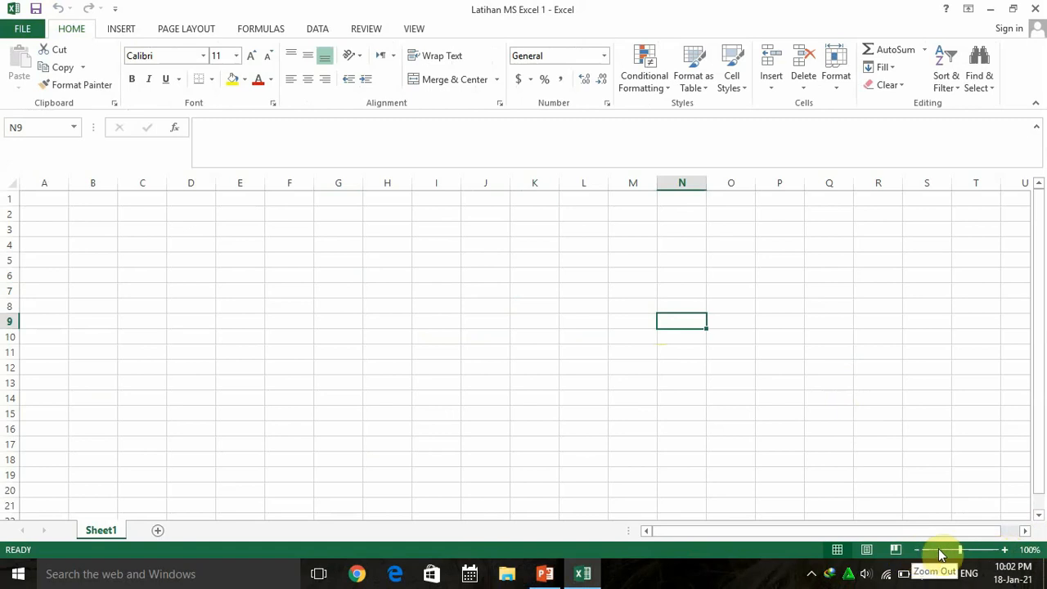
# Step: Zoom the worksheet in to about 142%, return it to 100%, and select cell K9
pyautogui.moveTo(960, 550); pyautogui.dragTo(970, 550)
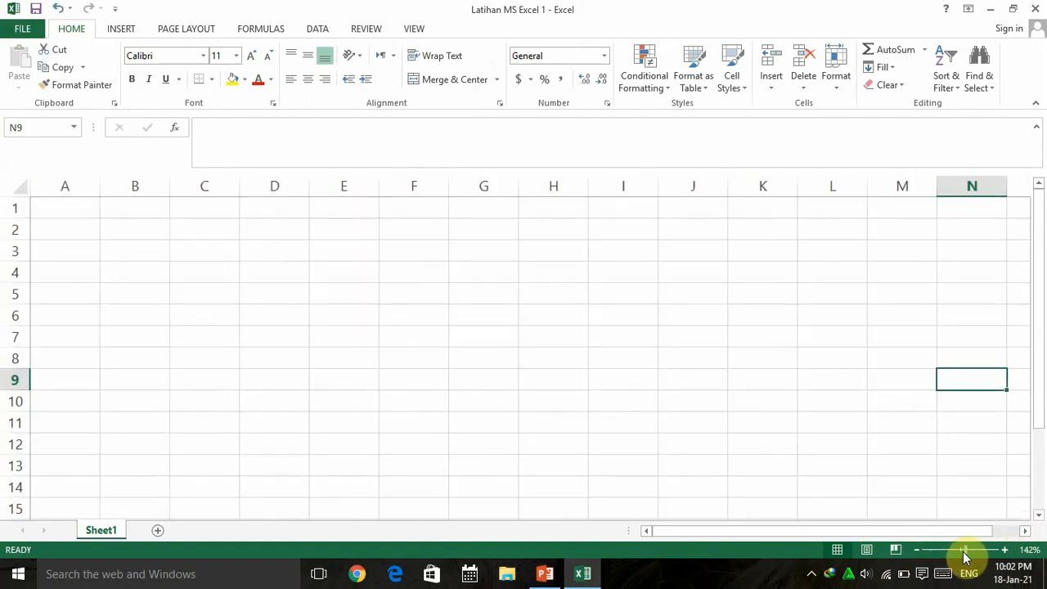
pyautogui.moveTo(967, 554); pyautogui.dragTo(962, 552)
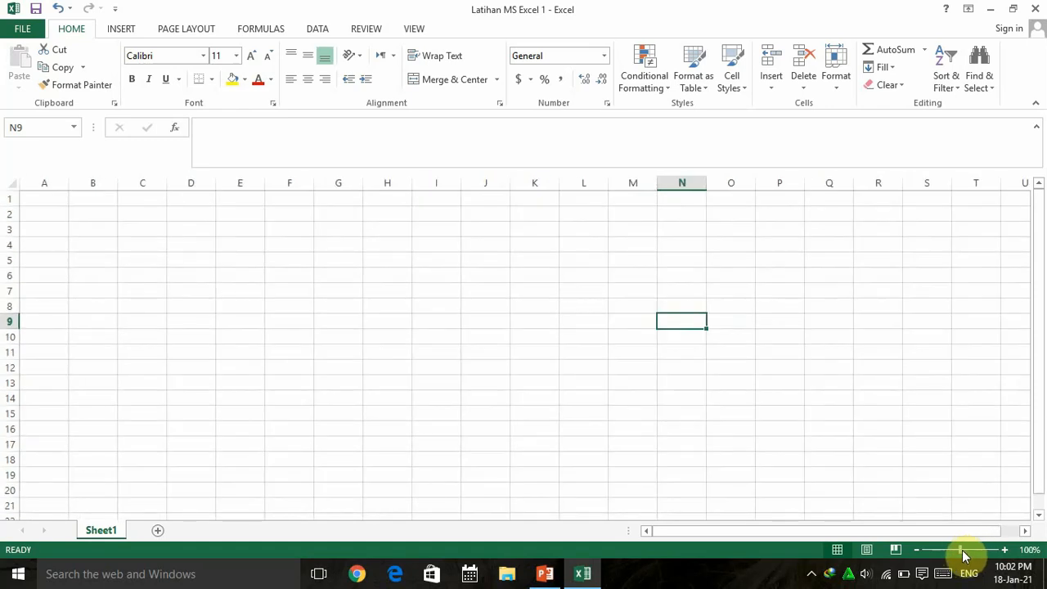
pyautogui.moveTo(960, 552)
pyautogui.mouseDown()
pyautogui.moveTo(943, 555)
pyautogui.moveTo(961, 555)
pyautogui.mouseUp()
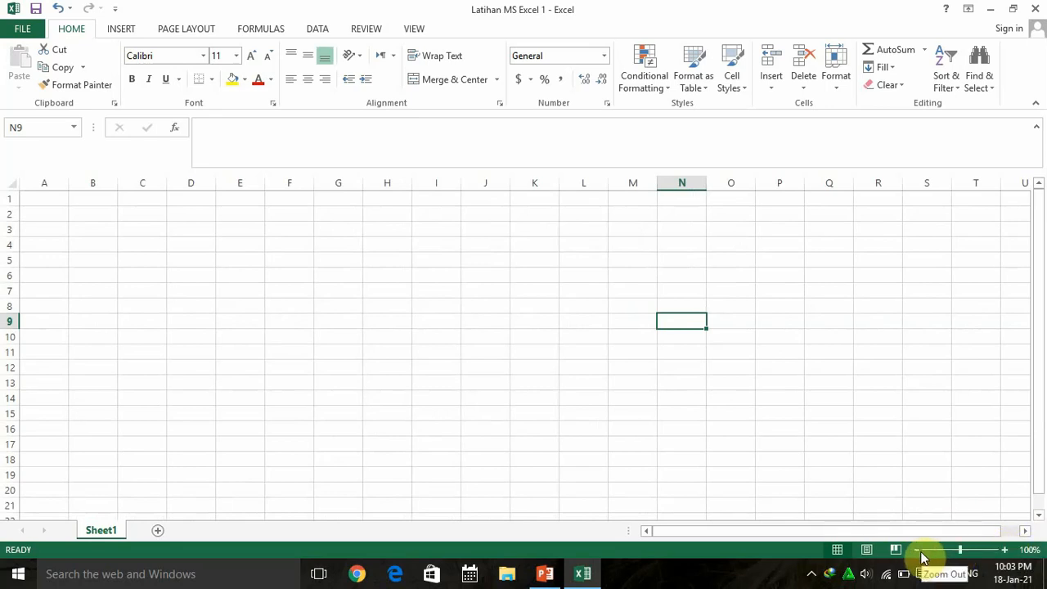
pyautogui.click(516, 323)
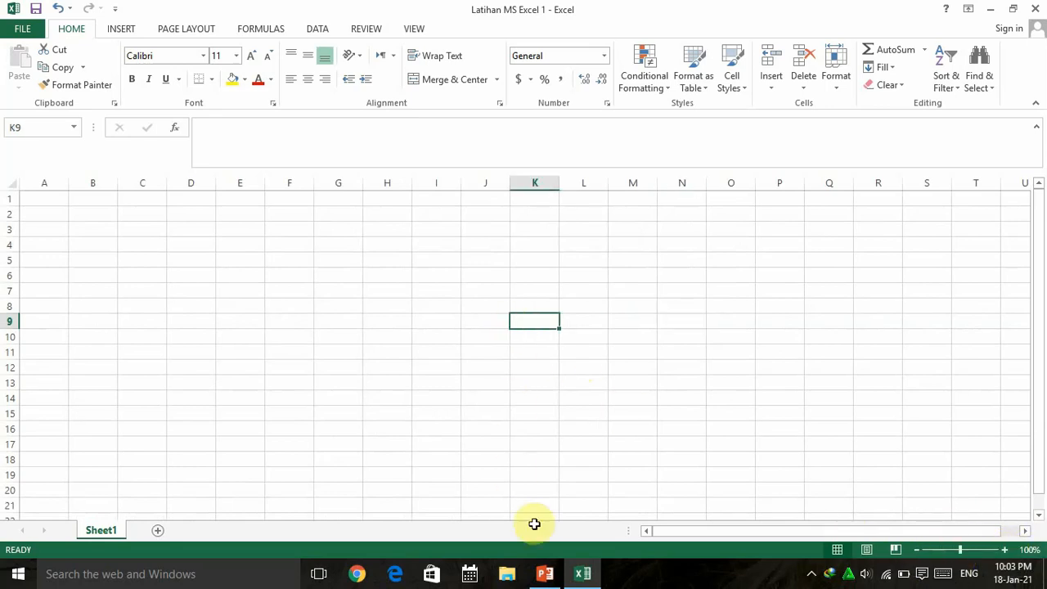
# Step: Review the topic on filling cells with numbers, text, dates and times in PowerPoint, and return to cell B1 in Excel
pyautogui.click(546, 575)
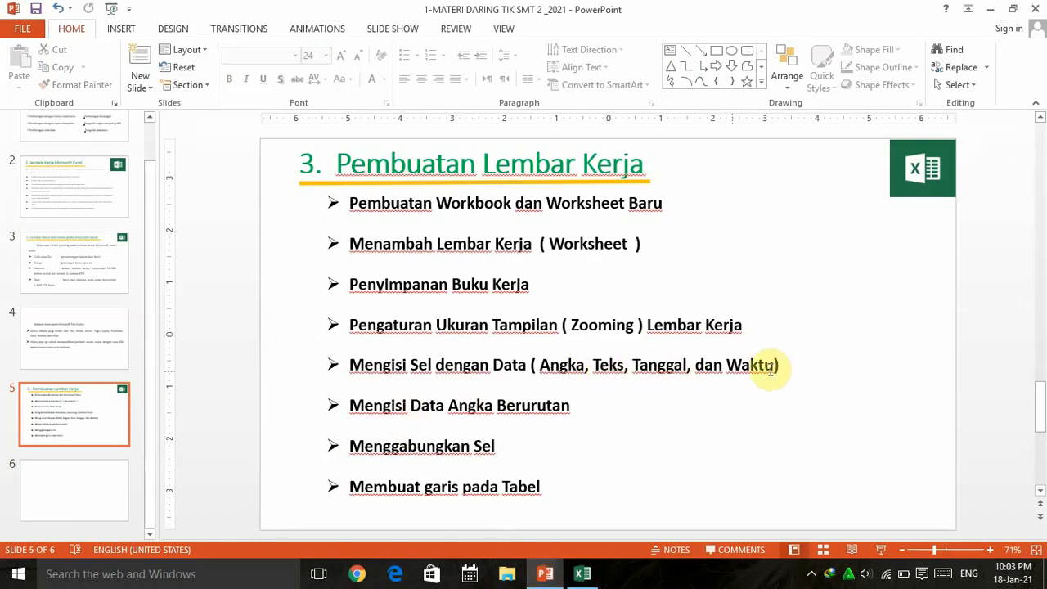
pyautogui.click(582, 573)
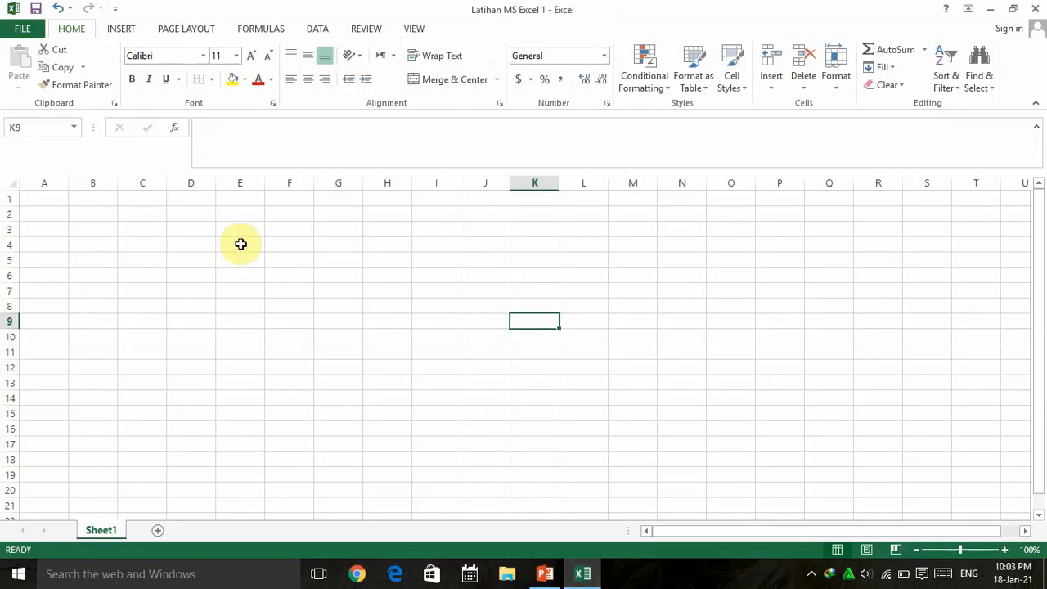
pyautogui.click(85, 198)
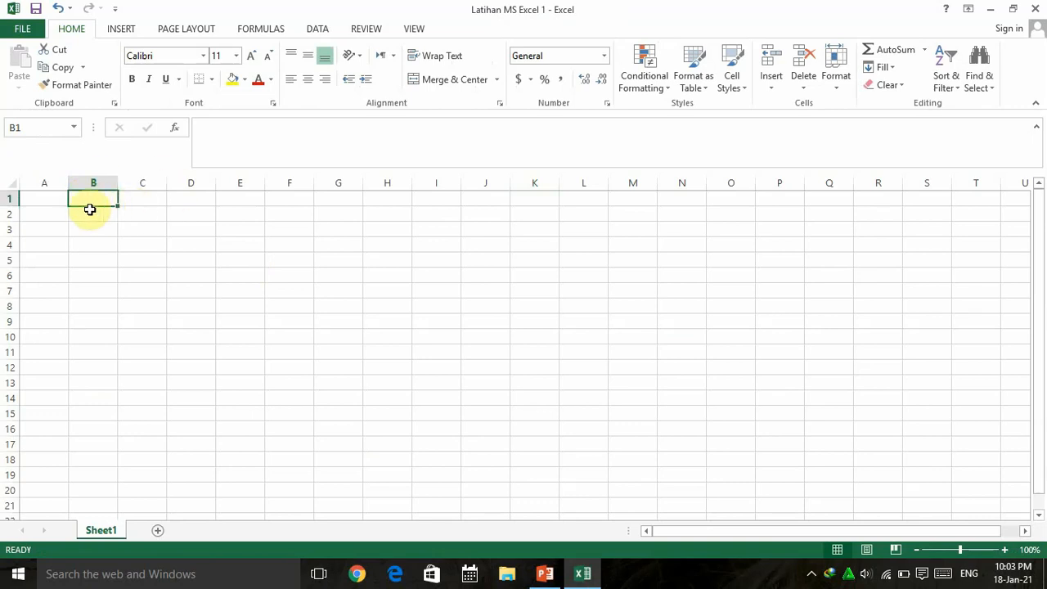
pyautogui.click(584, 572)
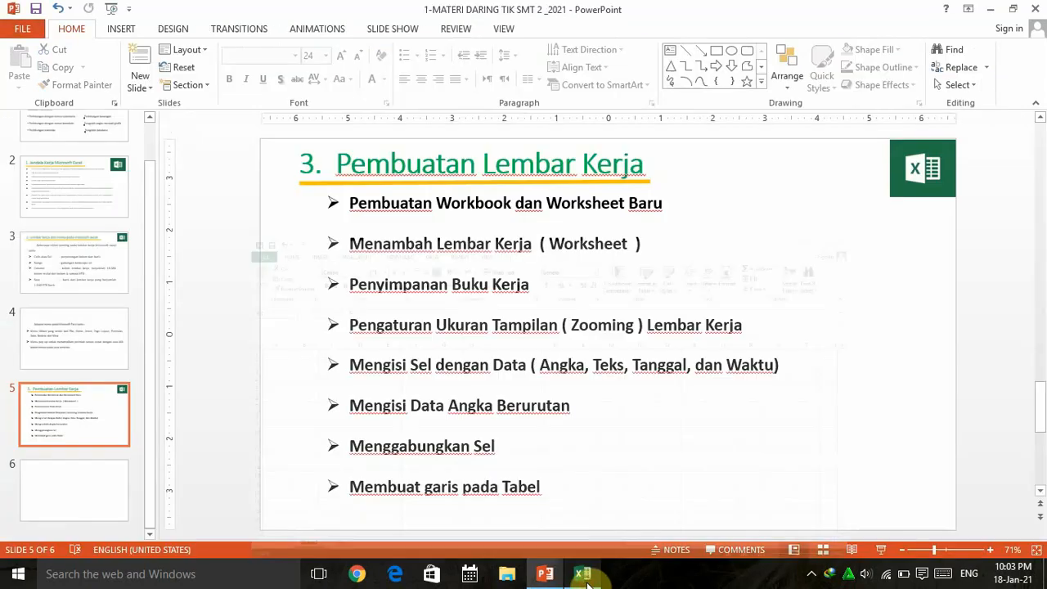
pyautogui.click(583, 572)
pyautogui.click(544, 573)
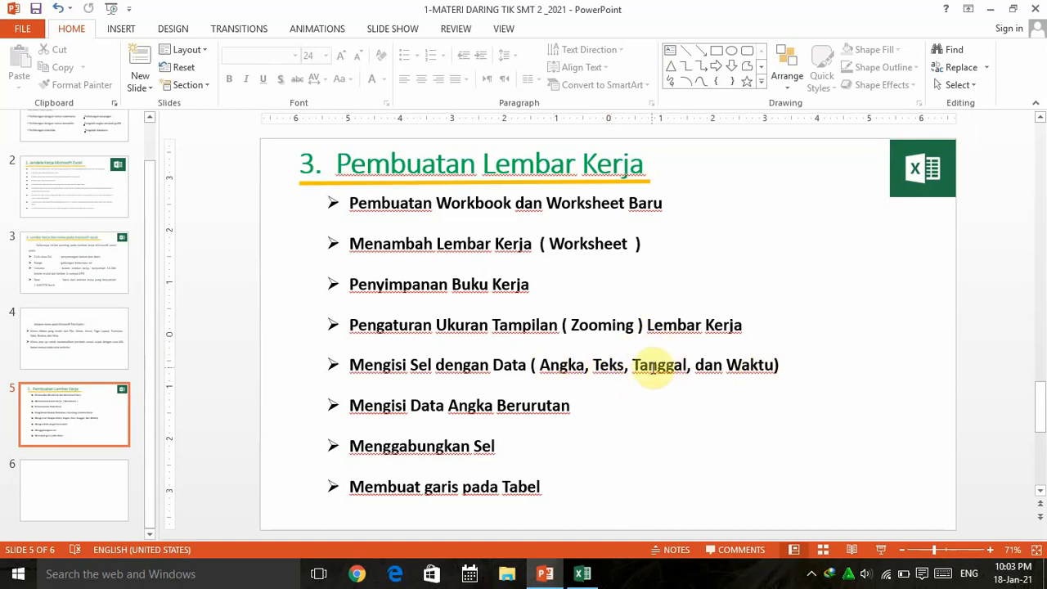
pyautogui.click(589, 572)
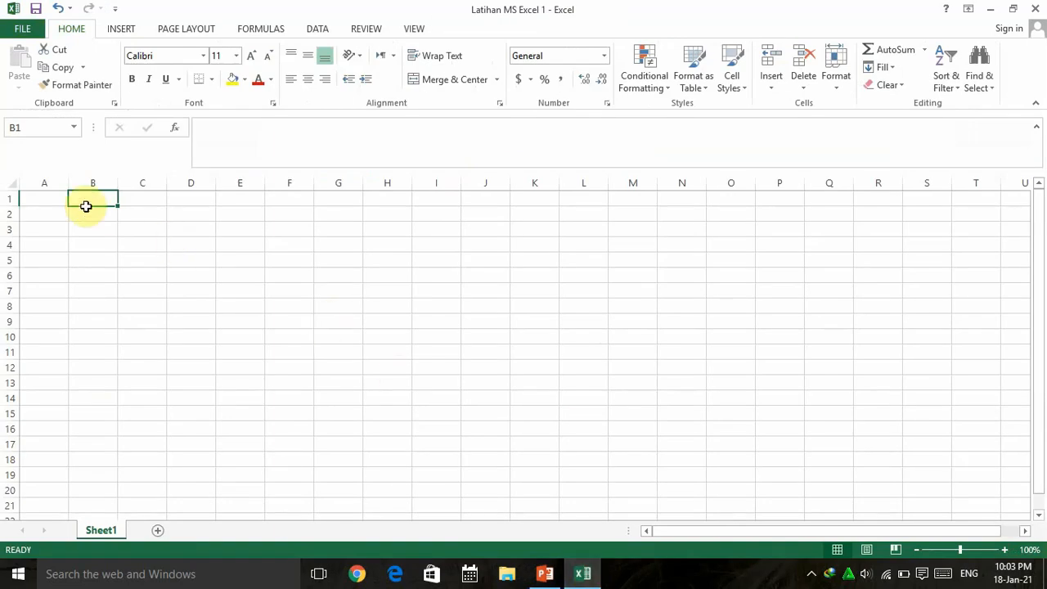
# Step: Enter the date 12/2/2020 in cell D3 and reselect the cell to check its formula bar value
pyautogui.click(181, 228)
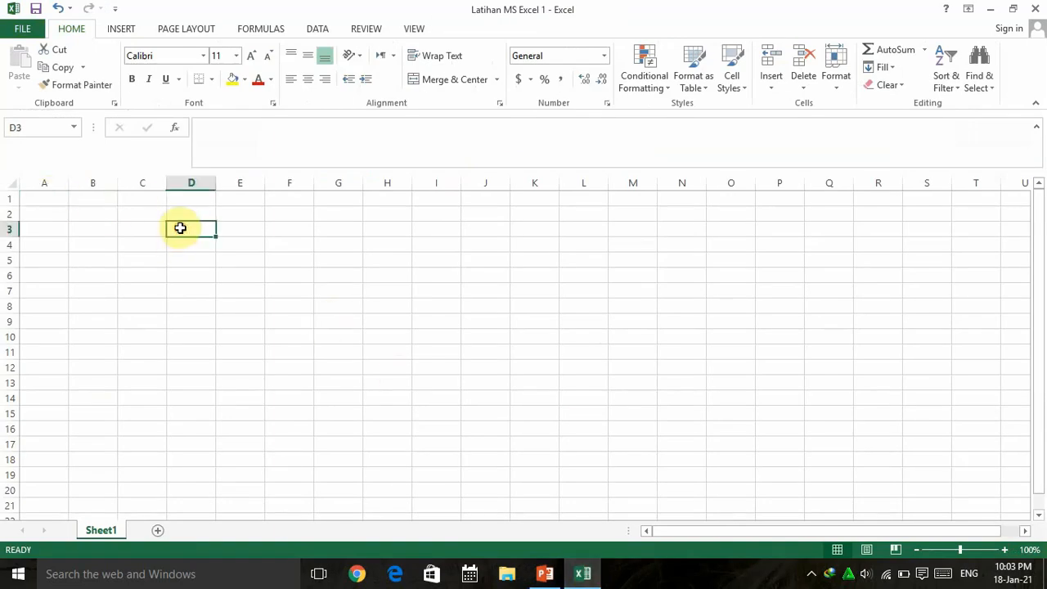
pyautogui.doubleClick(182, 229)
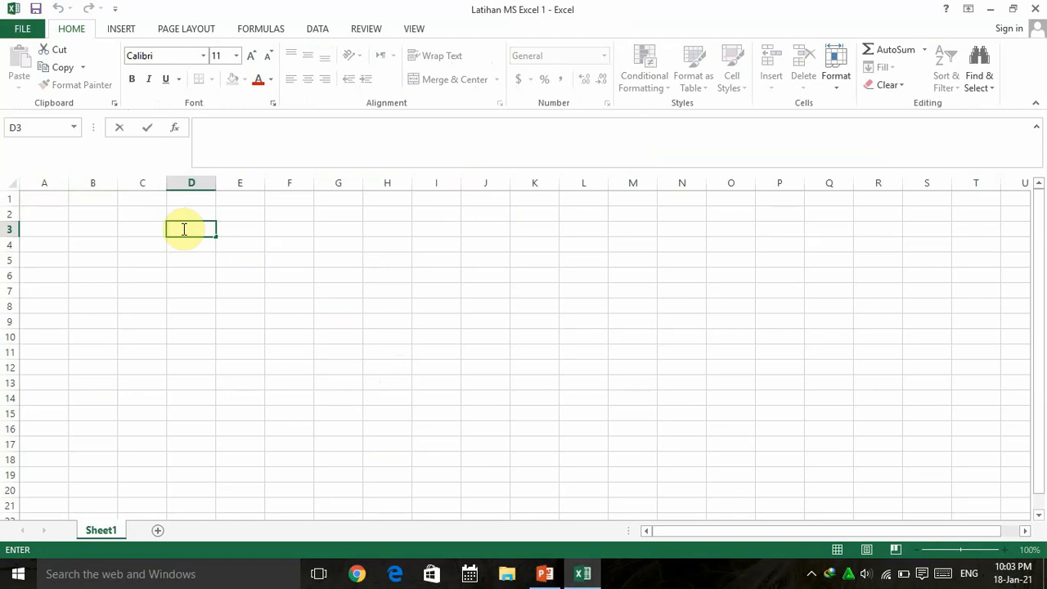
pyautogui.write('12/2/202')
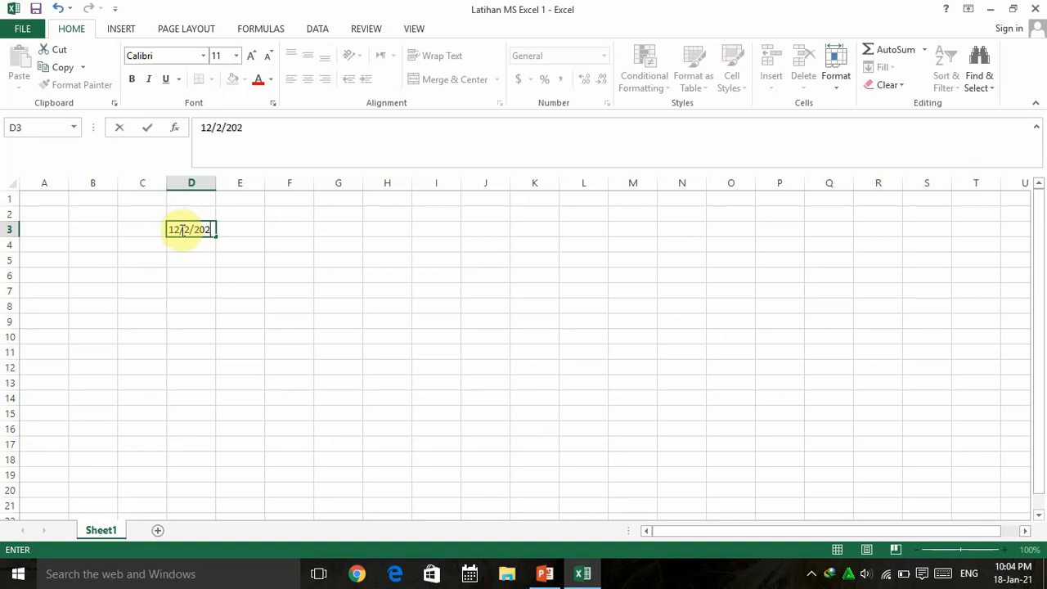
pyautogui.write('0')
pyautogui.press('Return')
pyautogui.click(199, 232)
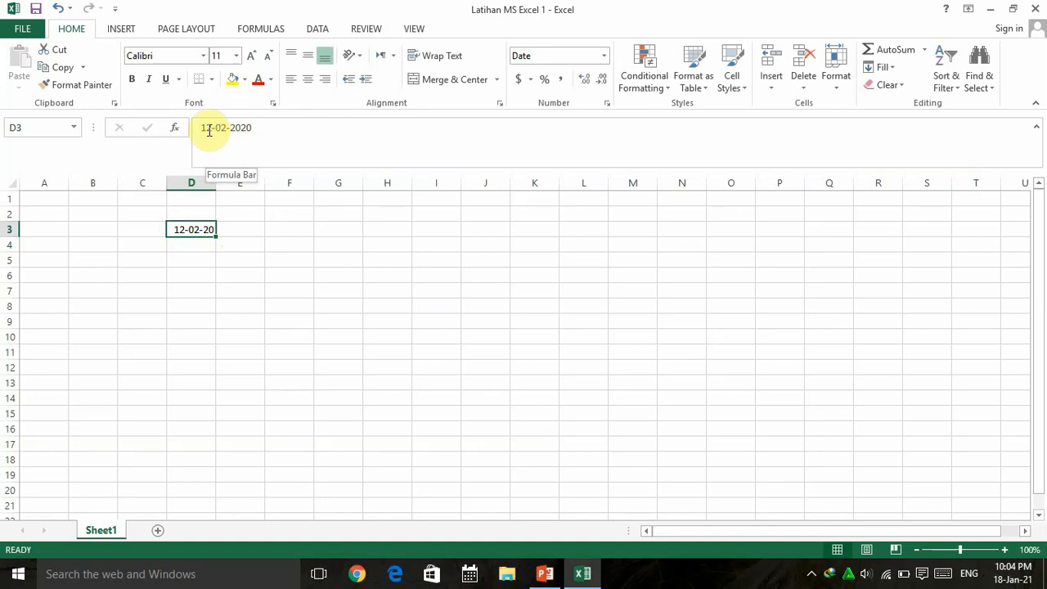
pyautogui.click(203, 258)
pyautogui.click(194, 230)
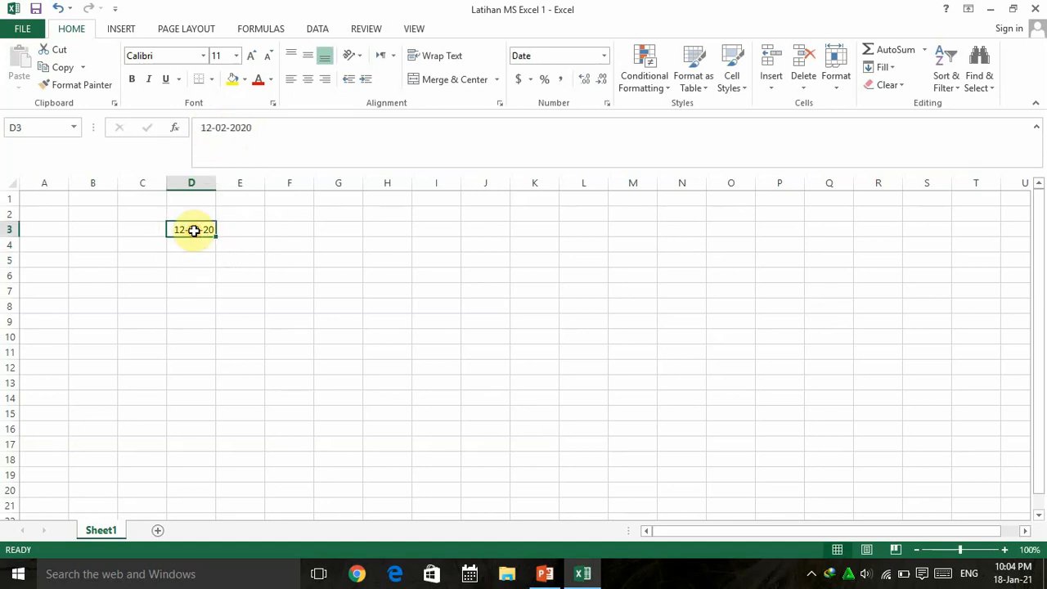
# Step: Enter 12 Februari 2020 in cell E3 and widen column E to fit the text
pyautogui.click(241, 230)
pyautogui.doubleClick(242, 230)
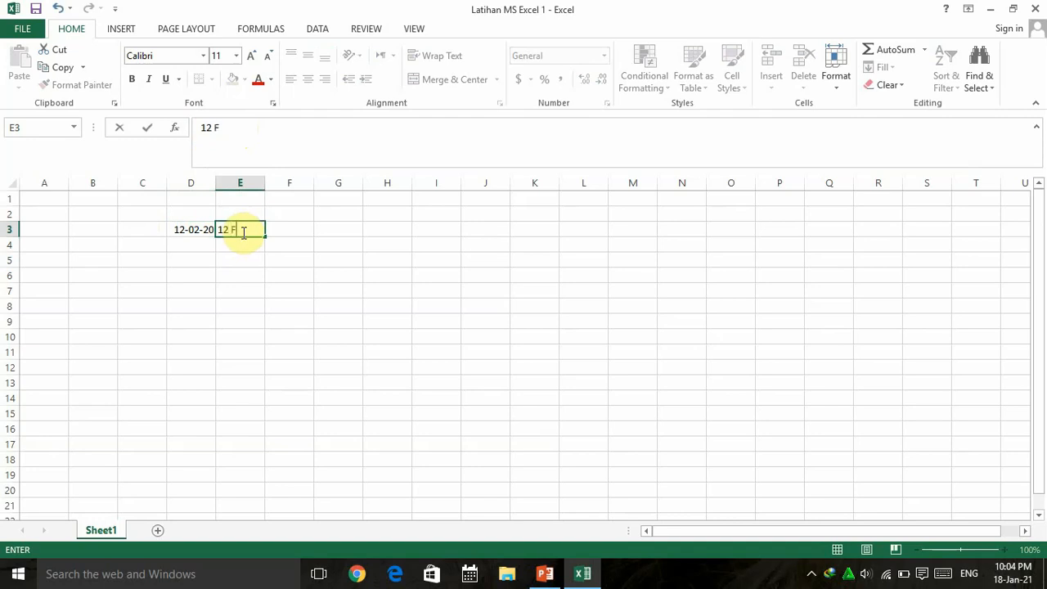
pyautogui.write('Februari 2020')
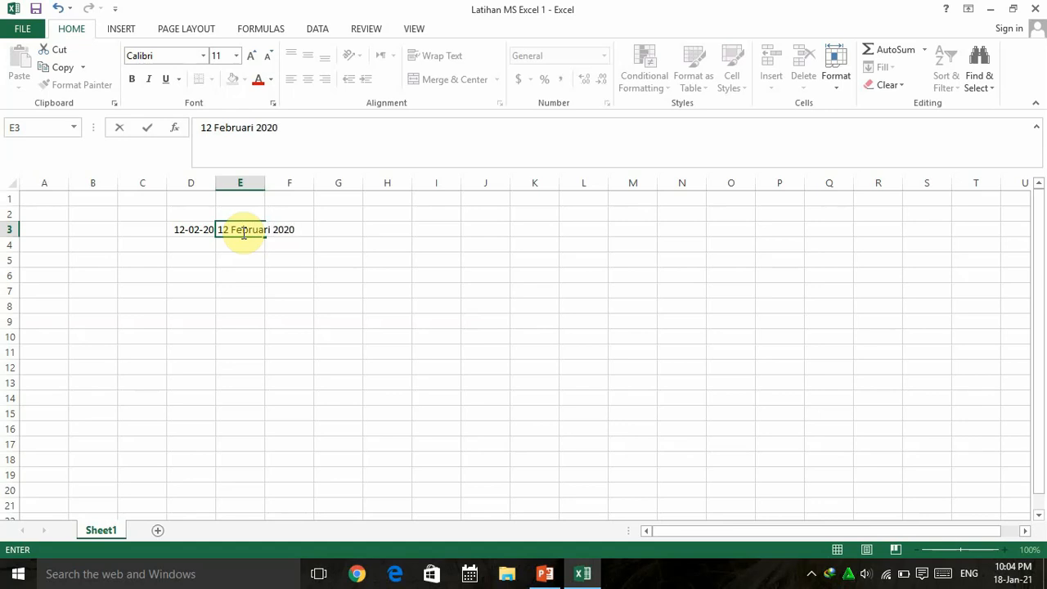
pyautogui.click(229, 243)
pyautogui.click(244, 230)
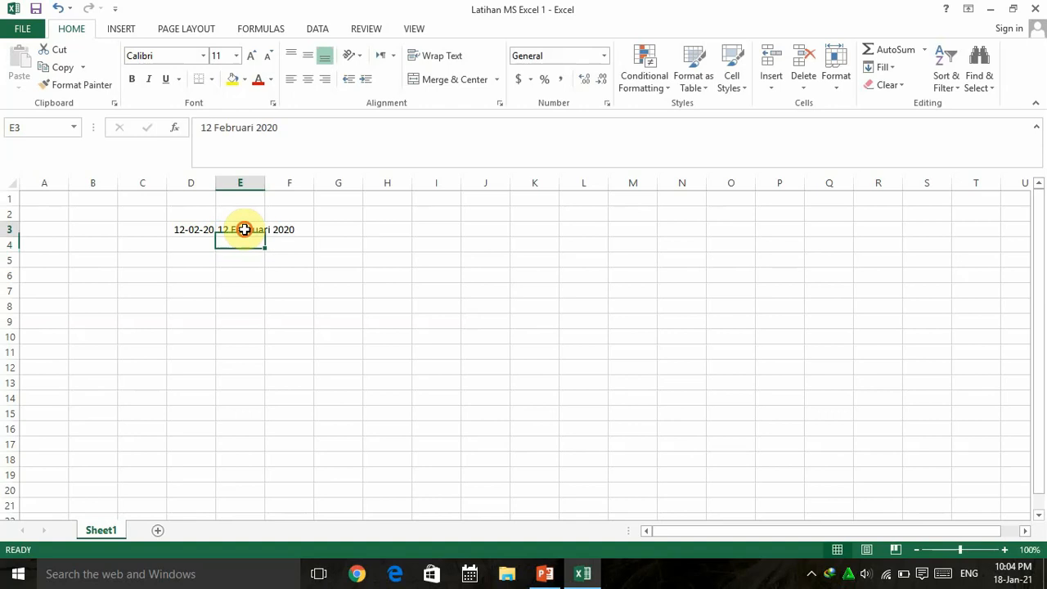
pyautogui.moveTo(264, 185); pyautogui.dragTo(303, 188)
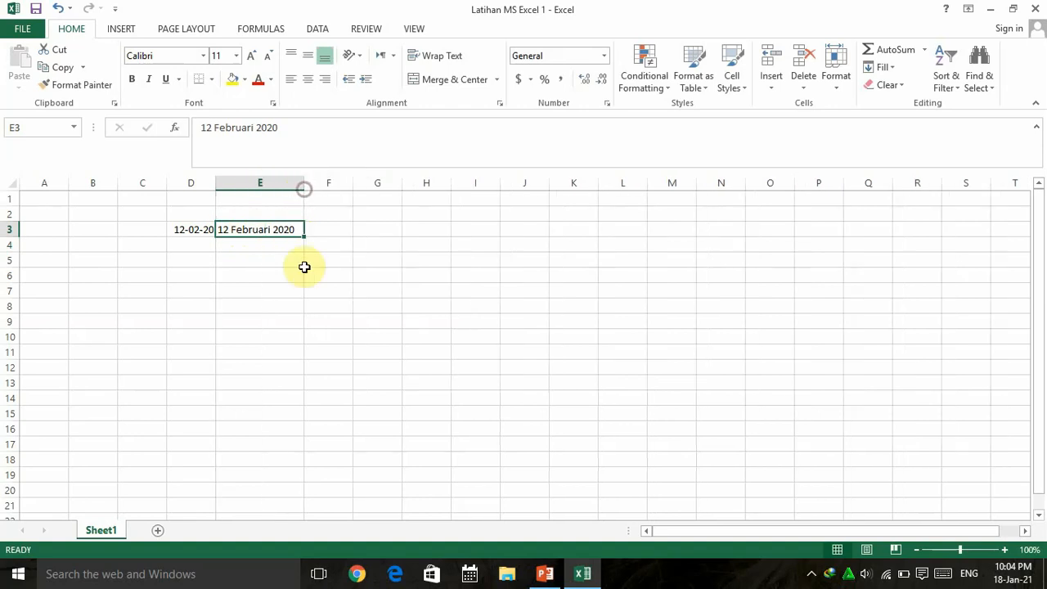
# Step: Compare the two date entries in cells D3 and E3, and select cell F3
pyautogui.click(243, 263)
pyautogui.click(177, 230)
pyautogui.click(249, 230)
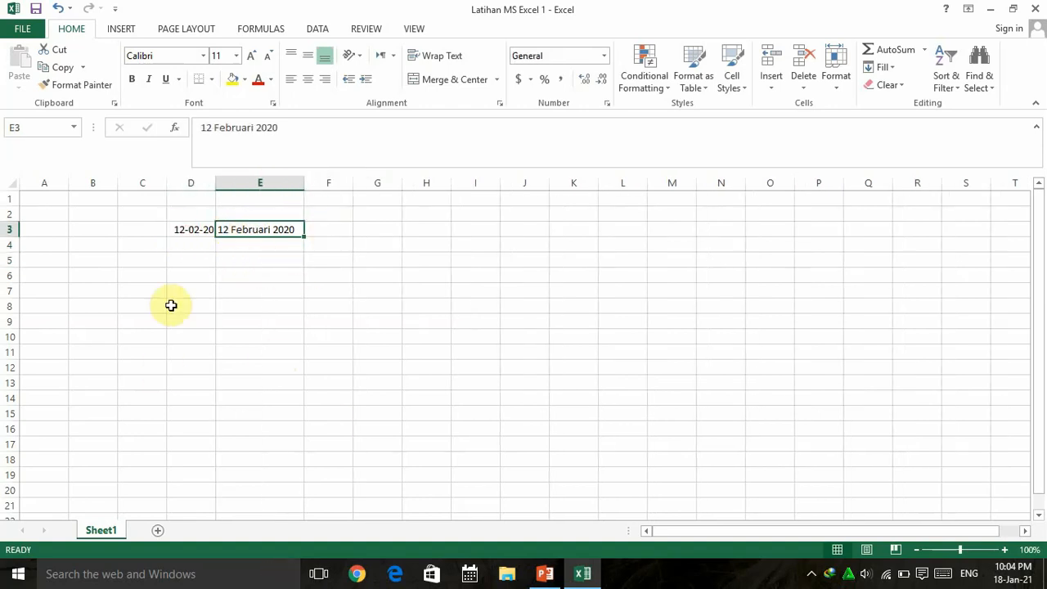
pyautogui.click(330, 232)
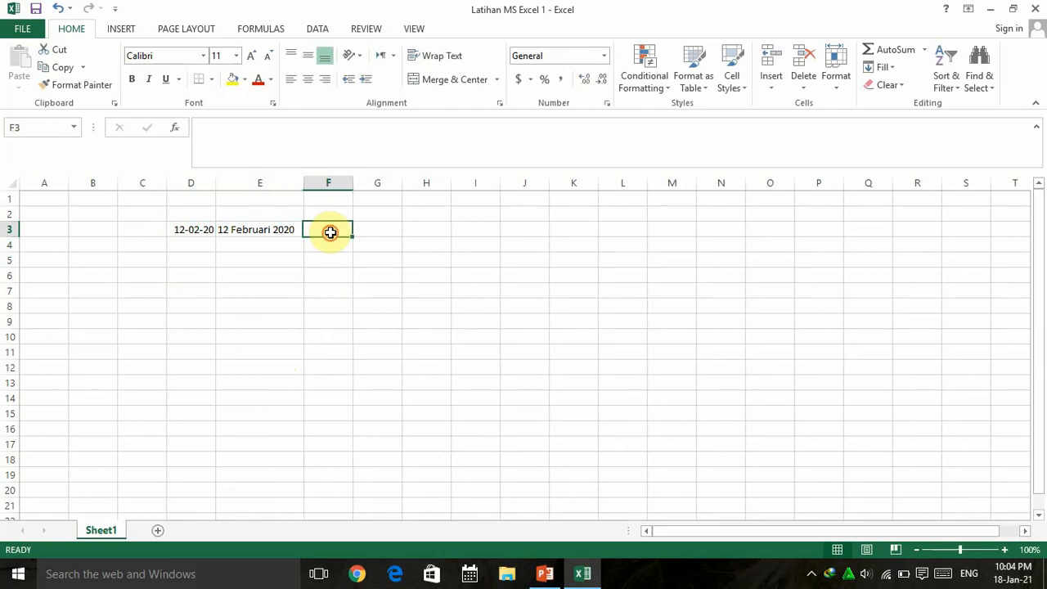
# Step: Enter the time 10 : 30 a in cell F3 and reselect the cell to check its formula bar value
pyautogui.doubleClick(330, 232)
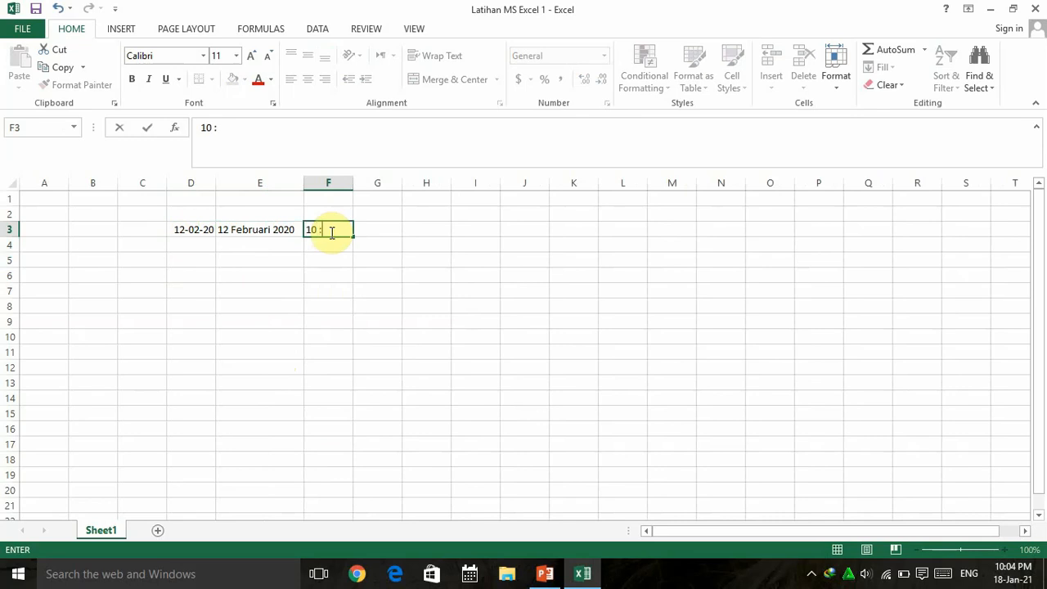
pyautogui.write('30')
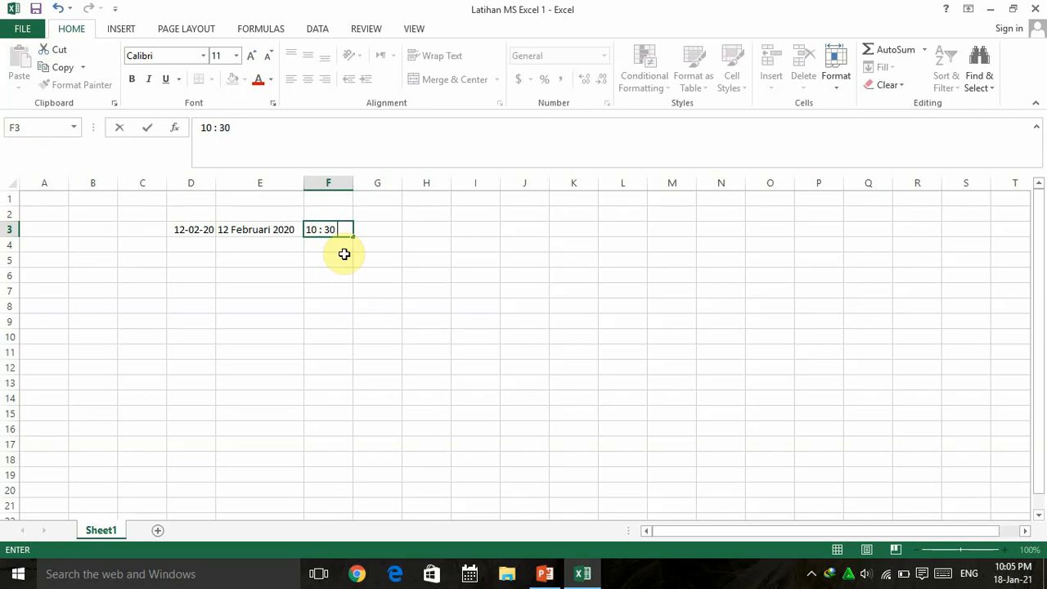
pyautogui.write(' a')
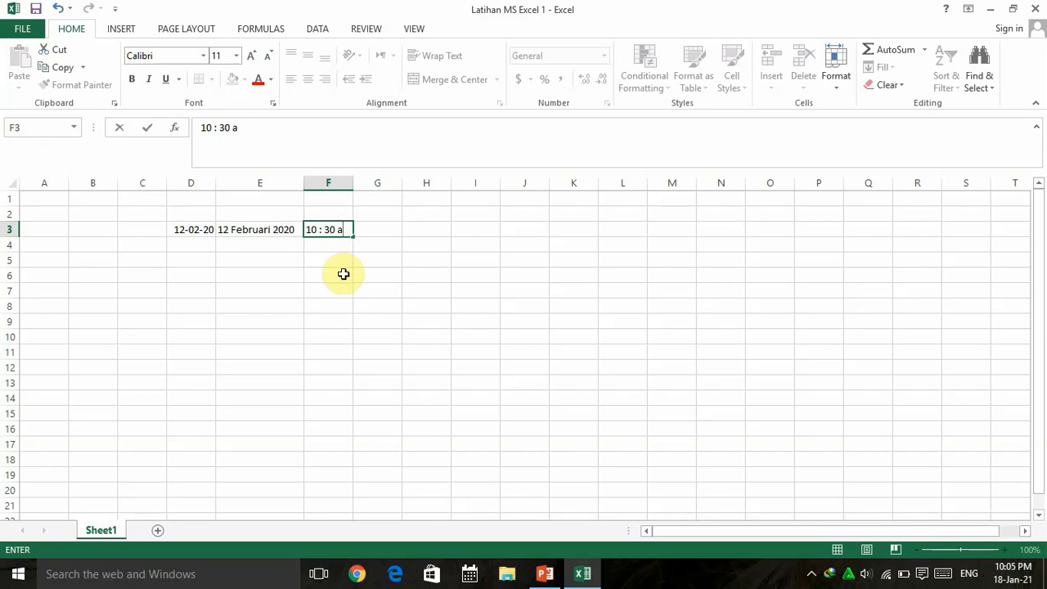
pyautogui.click(341, 273)
pyautogui.click(341, 232)
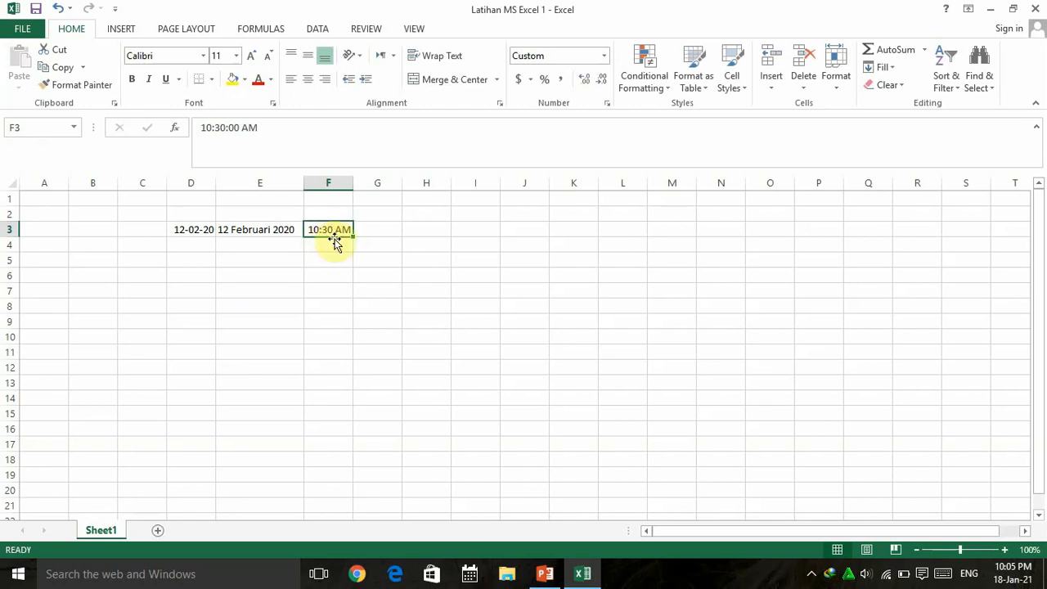
# Step: Change the time in cell F3 from morning to evening by replacing its AM suffix with PM
pyautogui.click(257, 129)
pyautogui.press('BackSpace')
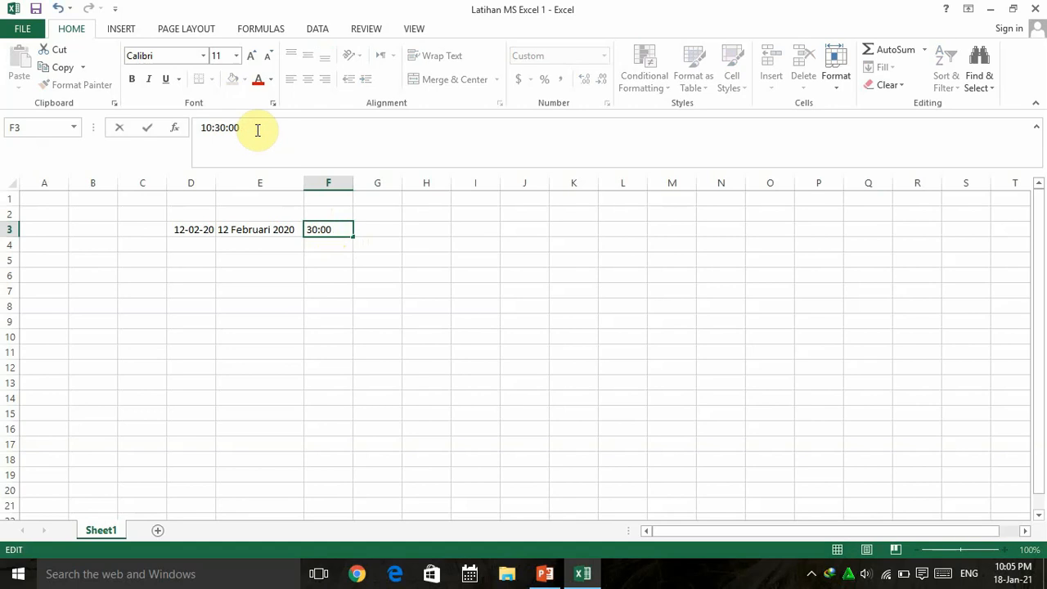
pyautogui.write('p')
pyautogui.press('Return')
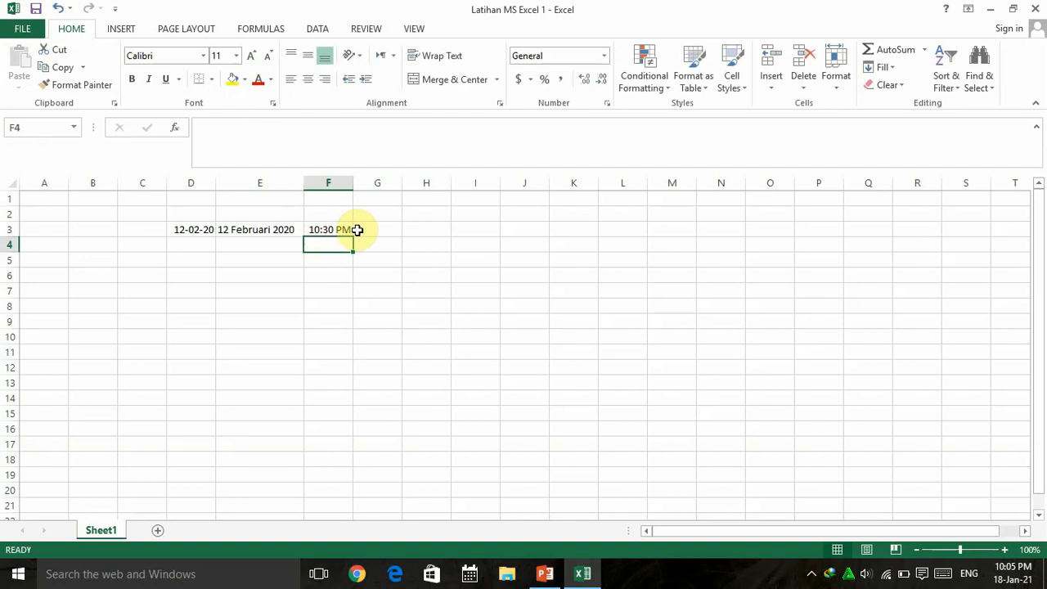
# Step: Compare how the time in cell F3 and the dates in cells D3 and E3 are stored and formatted
pyautogui.click(324, 229)
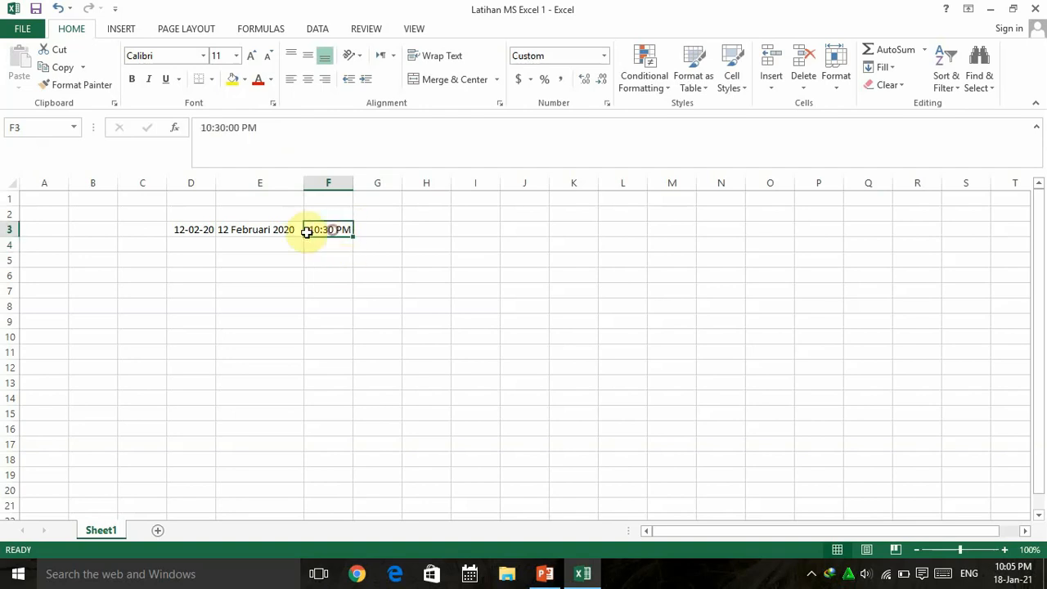
pyautogui.click(205, 227)
pyautogui.click(333, 230)
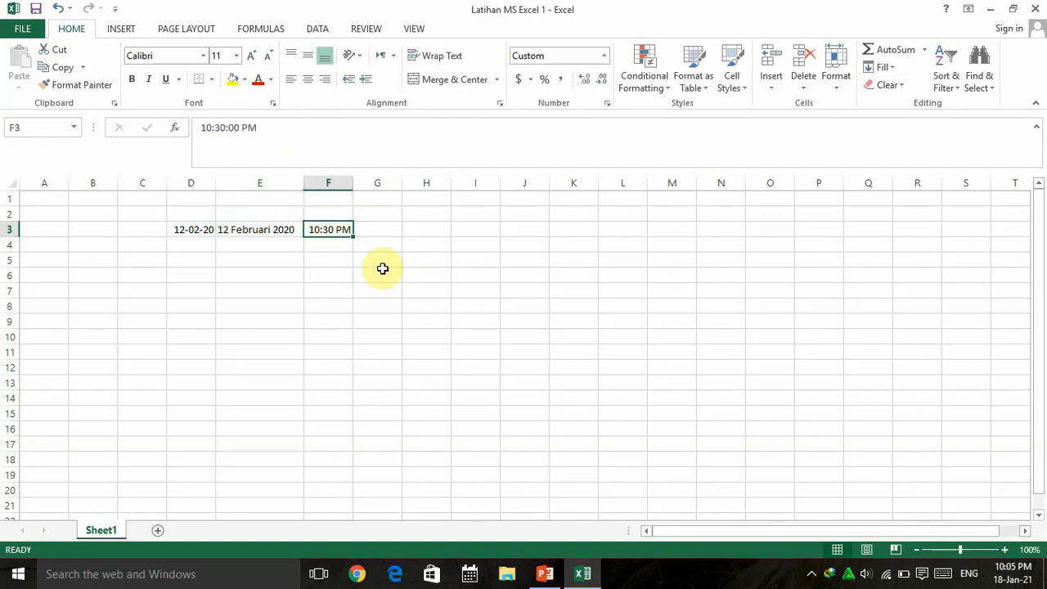
pyautogui.click(253, 229)
pyautogui.click(200, 229)
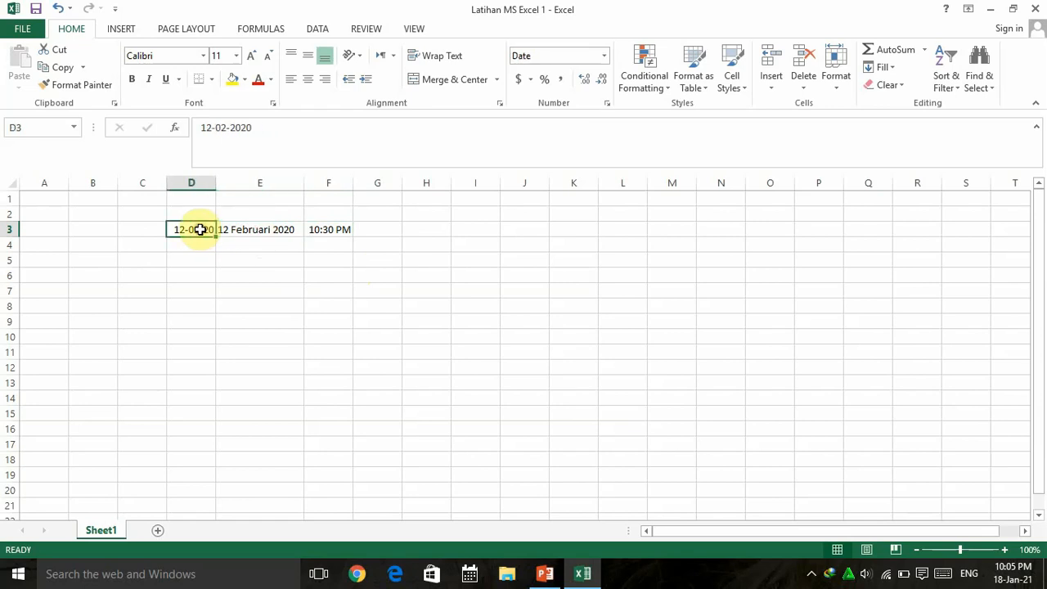
# Step: Enter the number 12 in cell D5 and review the number formats available for it
pyautogui.click(195, 258)
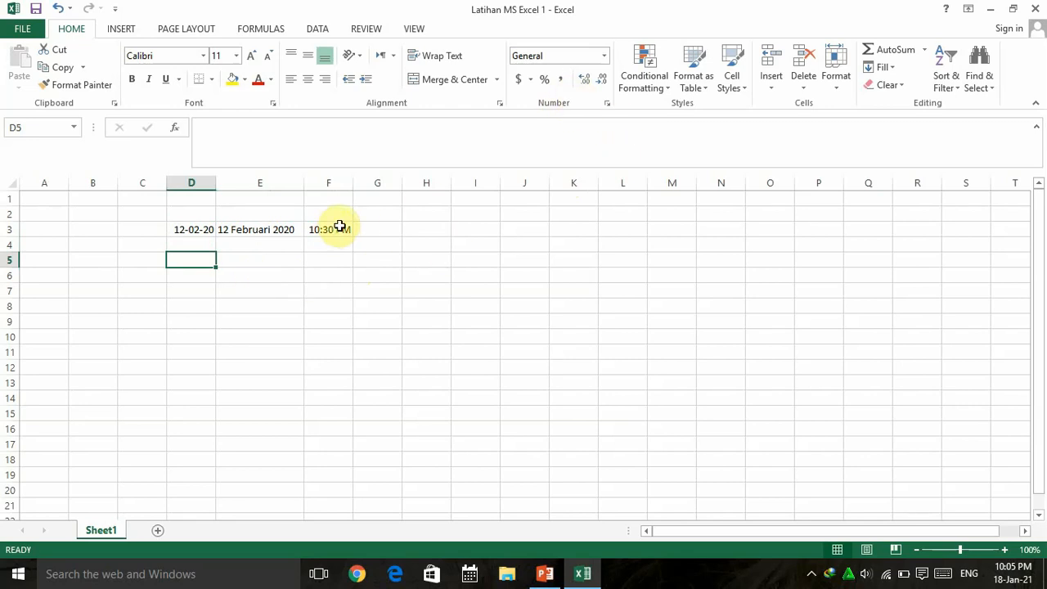
pyautogui.write('12')
pyautogui.click(327, 285)
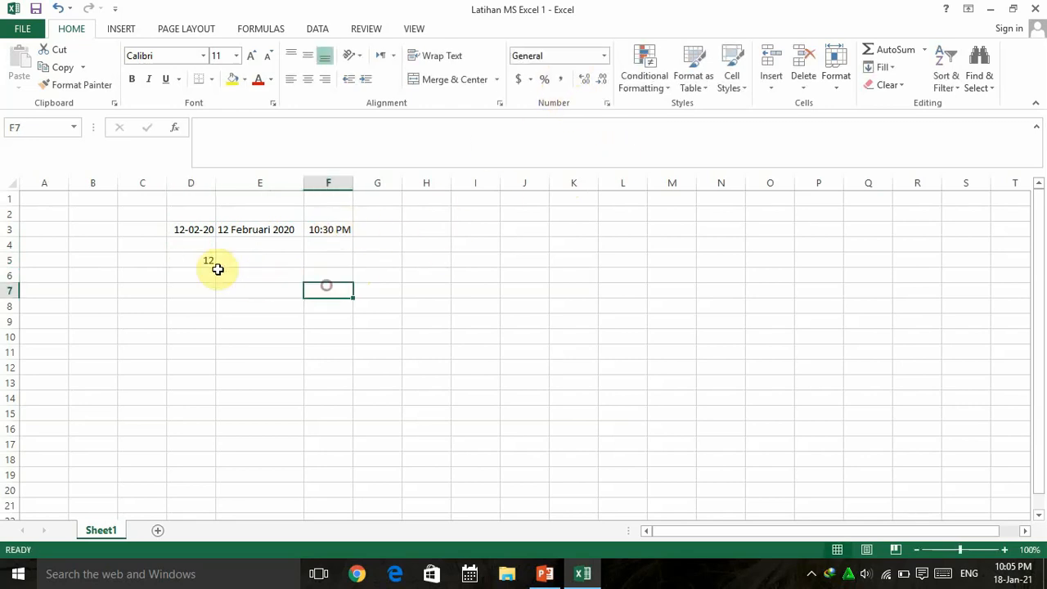
pyautogui.click(211, 264)
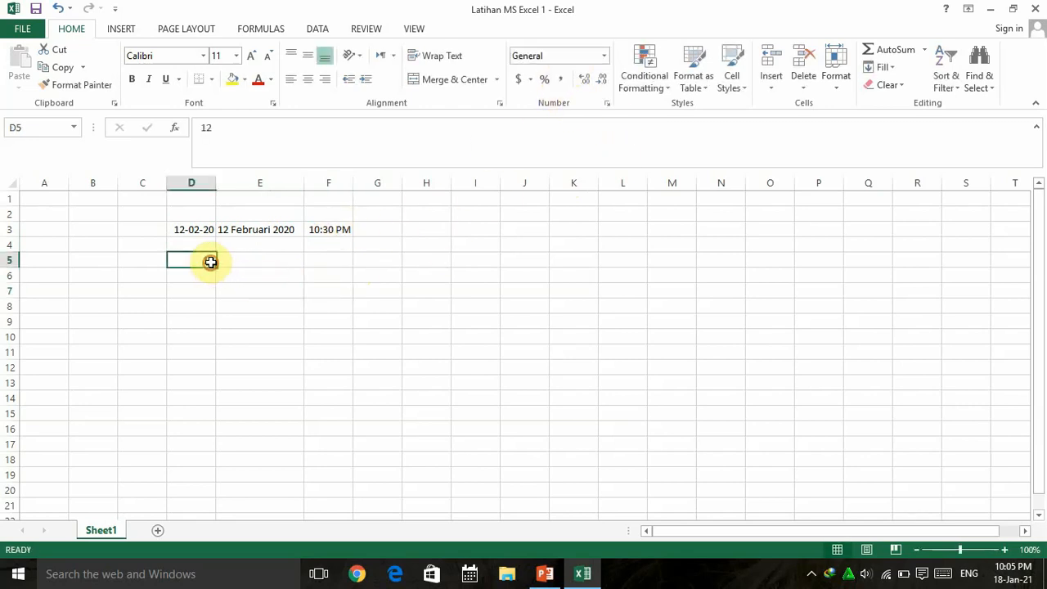
pyautogui.click(604, 55)
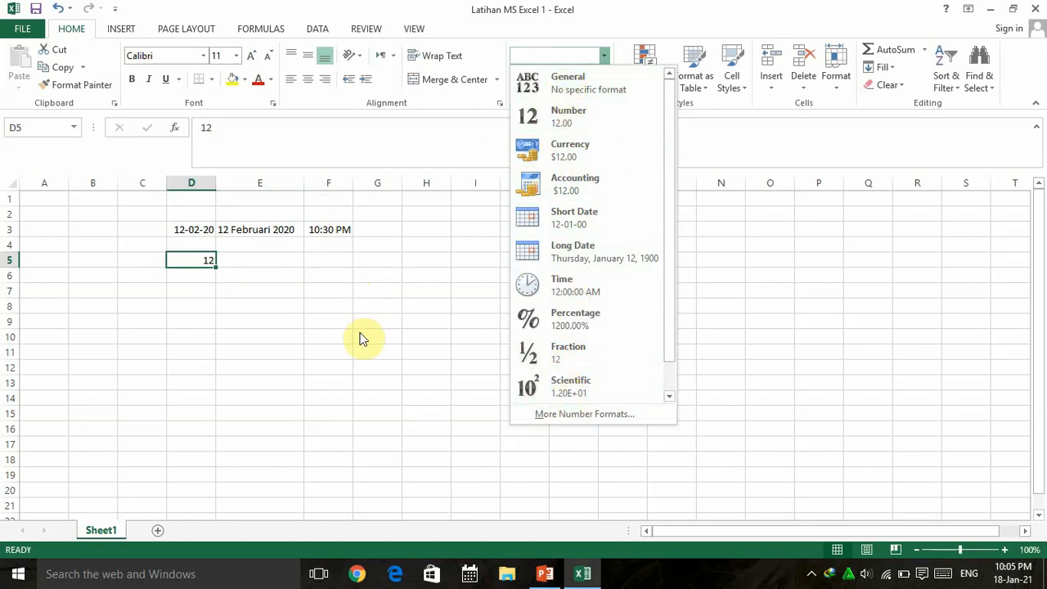
pyautogui.click(290, 312)
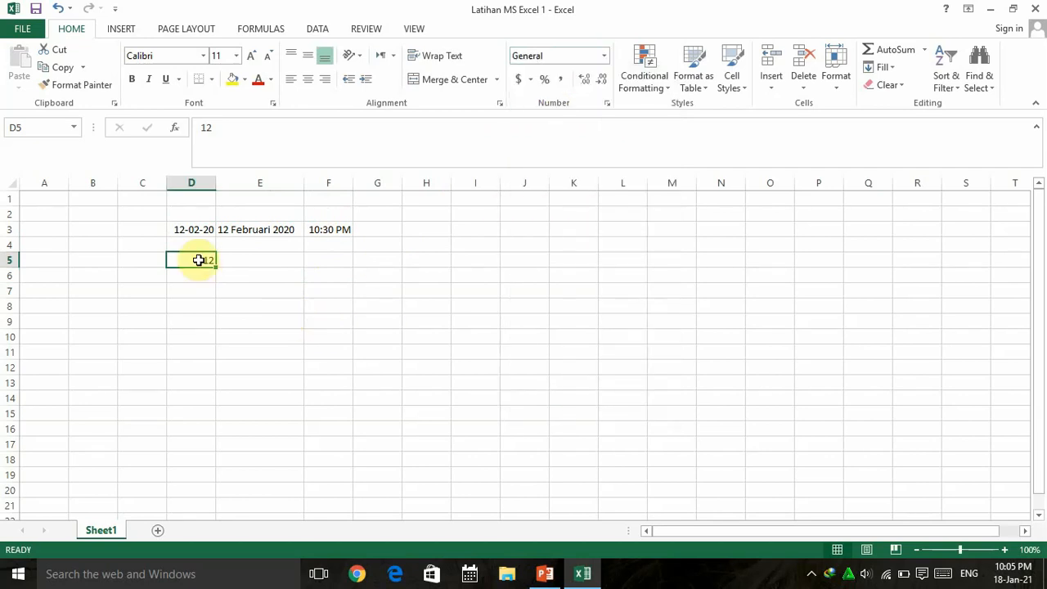
# Step: Clear the number from cell D5 and delete the date and time entries in cells D3 to F3
pyautogui.press('BackSpace')
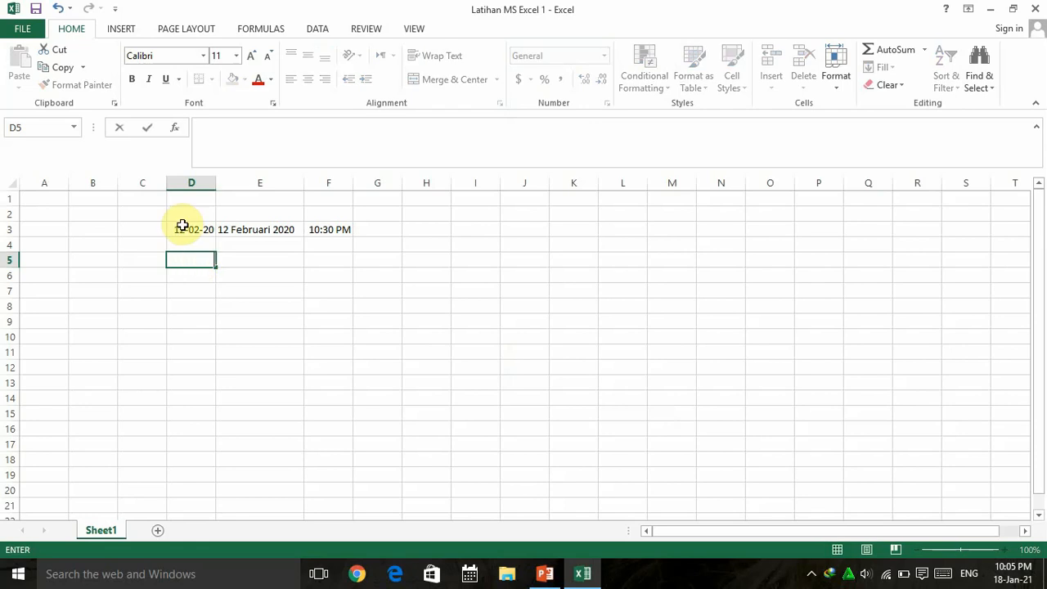
pyautogui.click(183, 227)
pyautogui.moveTo(182, 227); pyautogui.dragTo(270, 234)
pyautogui.moveTo(307, 235); pyautogui.dragTo(307, 234)
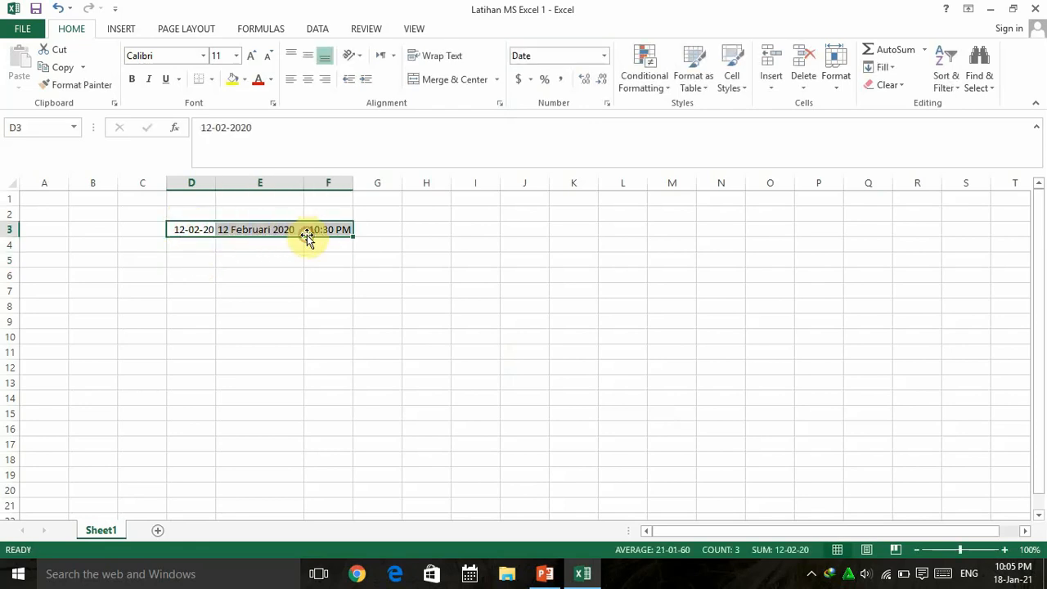
pyautogui.press('BackSpace')
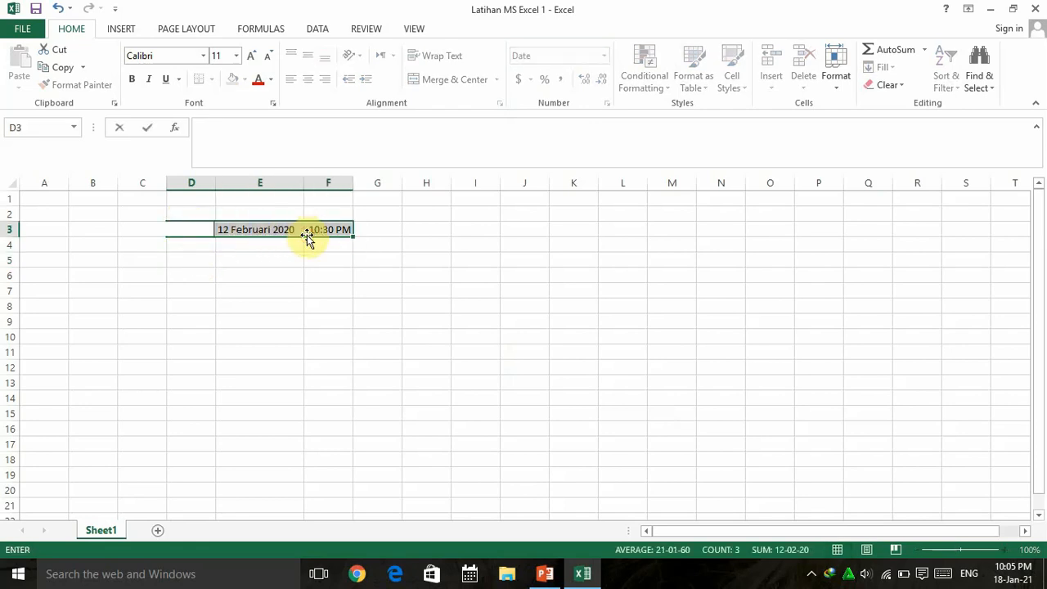
pyautogui.click(311, 248)
pyautogui.moveTo(274, 231); pyautogui.dragTo(320, 232)
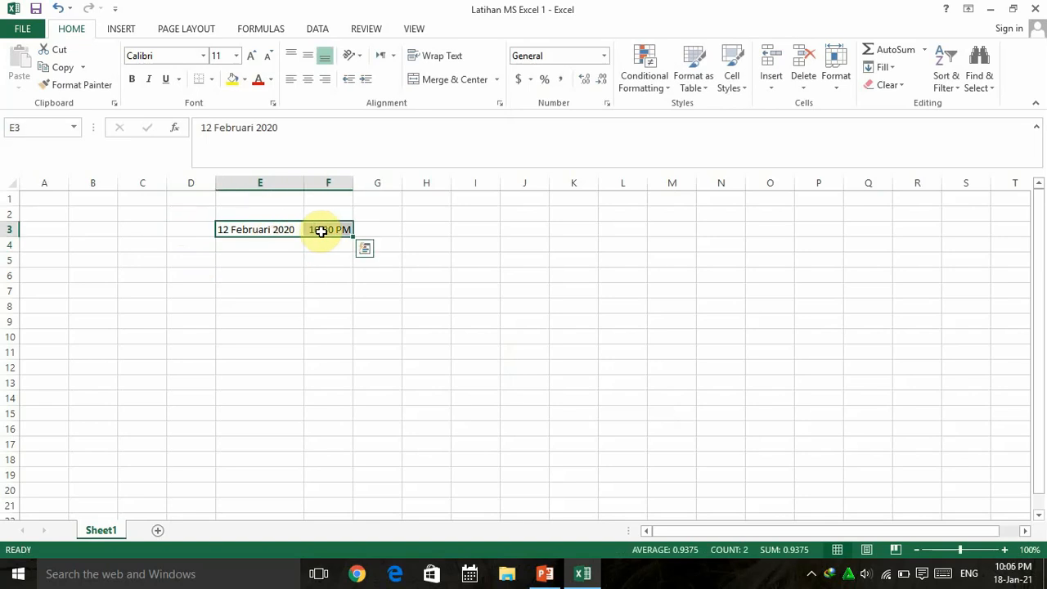
pyautogui.press('Delete')
pyautogui.click(313, 259)
# Step: Enter 1 in cell D3, 2 in cell E3 and 22 in cell F3 to test the formatting left in the cells
pyautogui.click(182, 230)
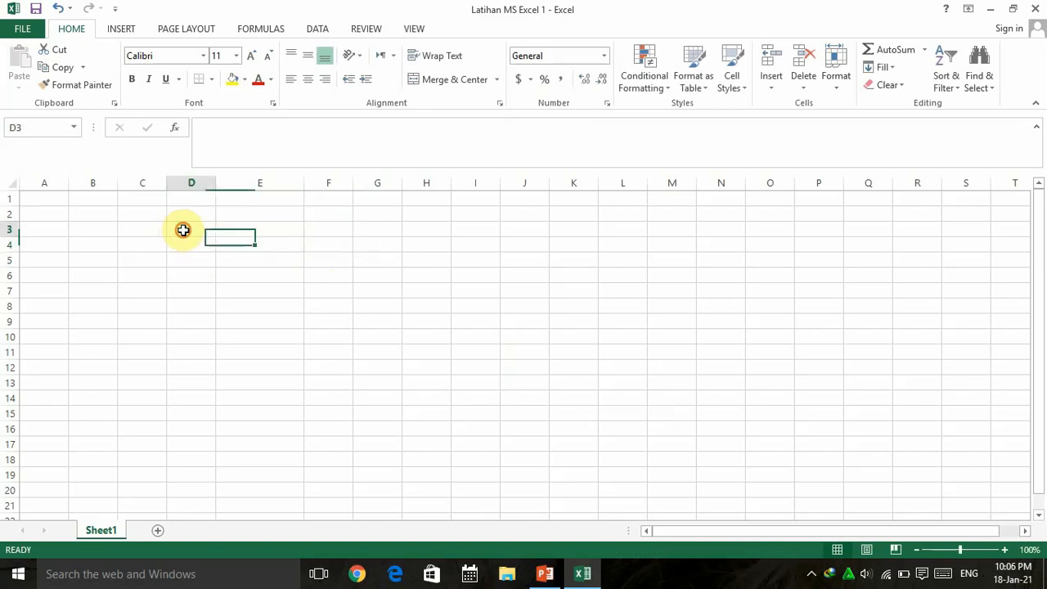
pyautogui.write('1')
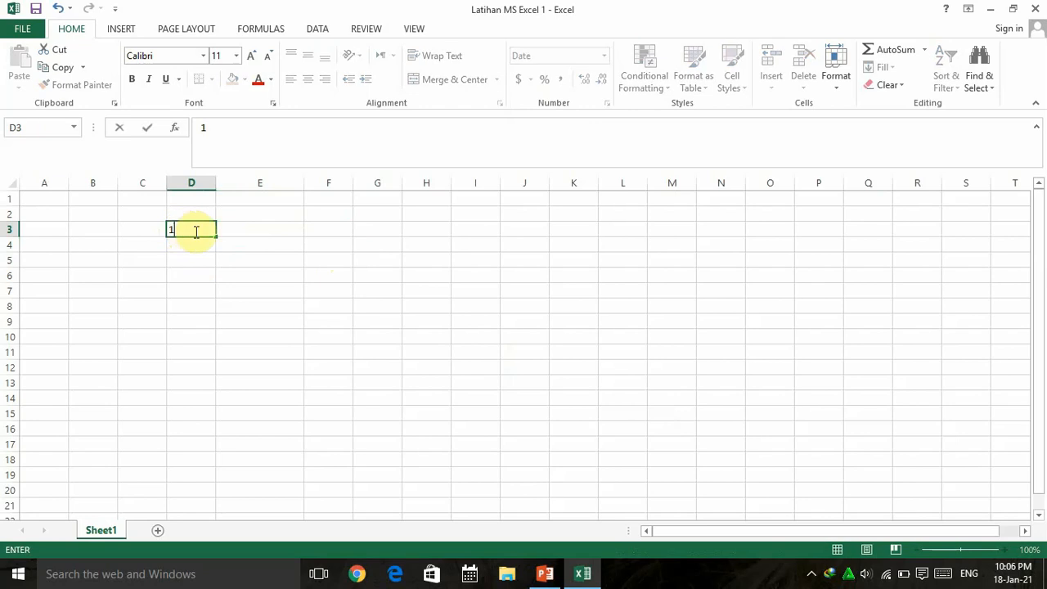
pyautogui.click(222, 234)
pyautogui.write('2')
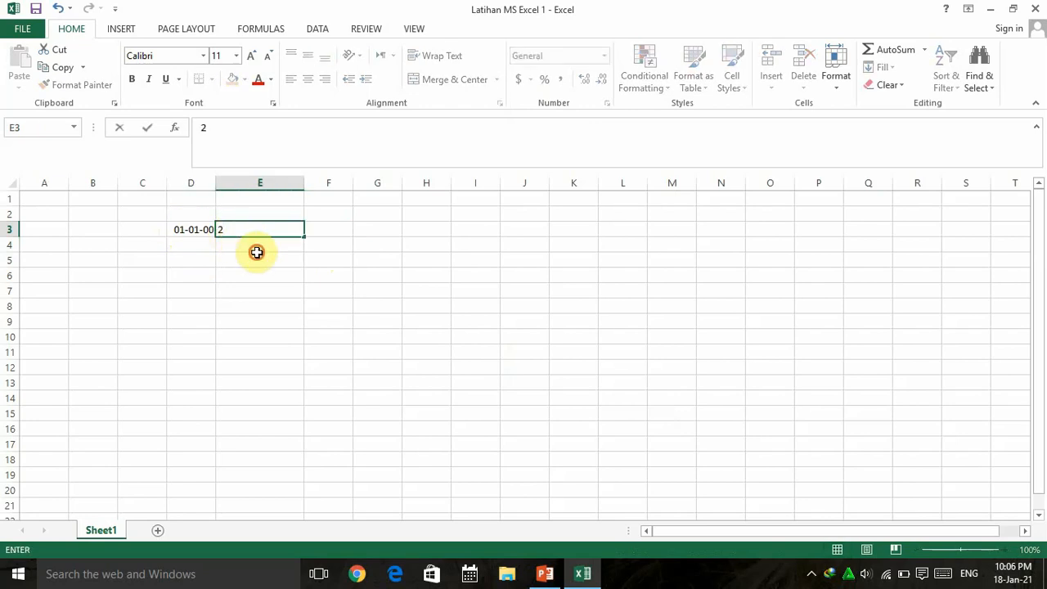
pyautogui.click(257, 253)
pyautogui.click(315, 231)
pyautogui.write('22')
pyautogui.click(378, 233)
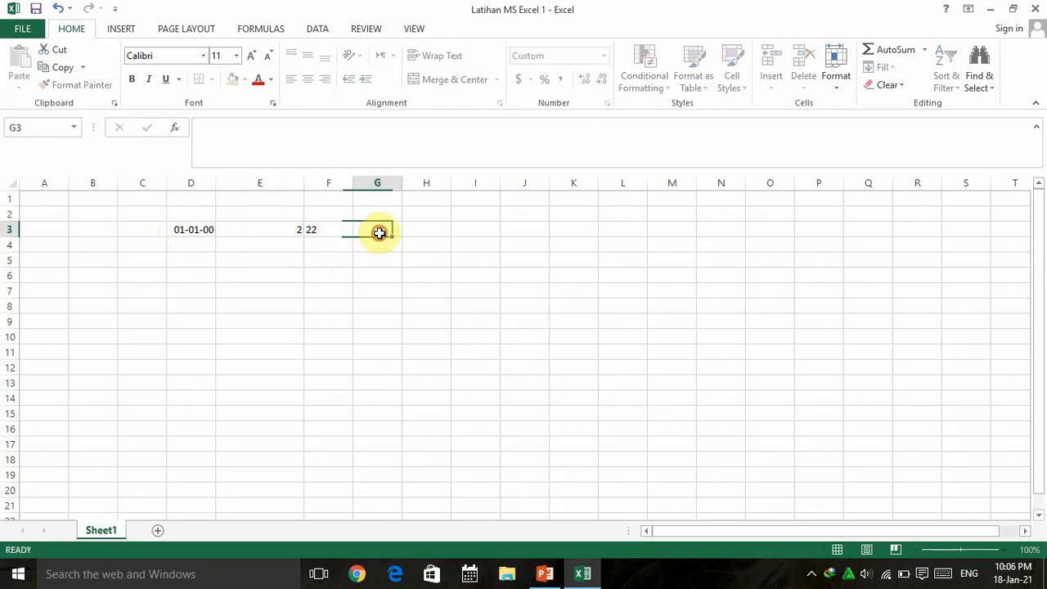
# Step: Delete the test numbers from cells D3 to F3 and select cell D3
pyautogui.moveTo(189, 233); pyautogui.dragTo(311, 232)
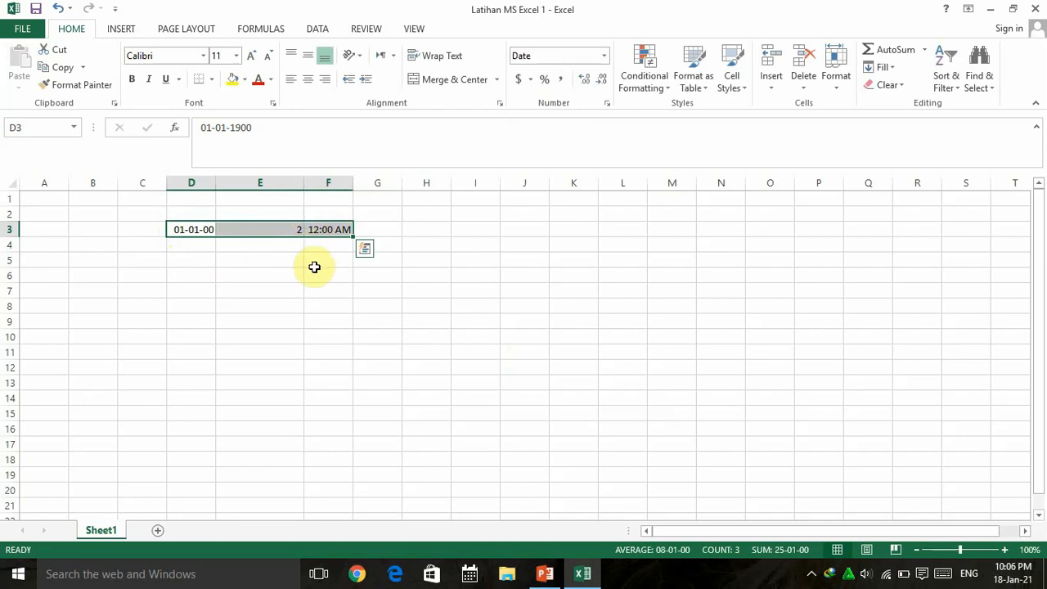
pyautogui.click(290, 274)
pyautogui.moveTo(197, 229); pyautogui.dragTo(311, 230)
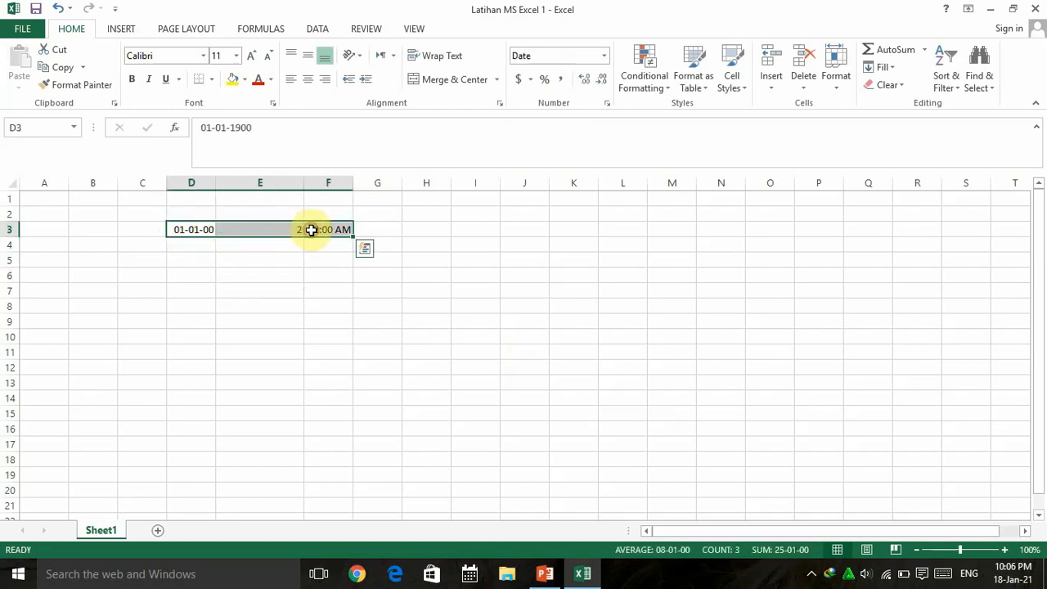
pyautogui.press('Delete')
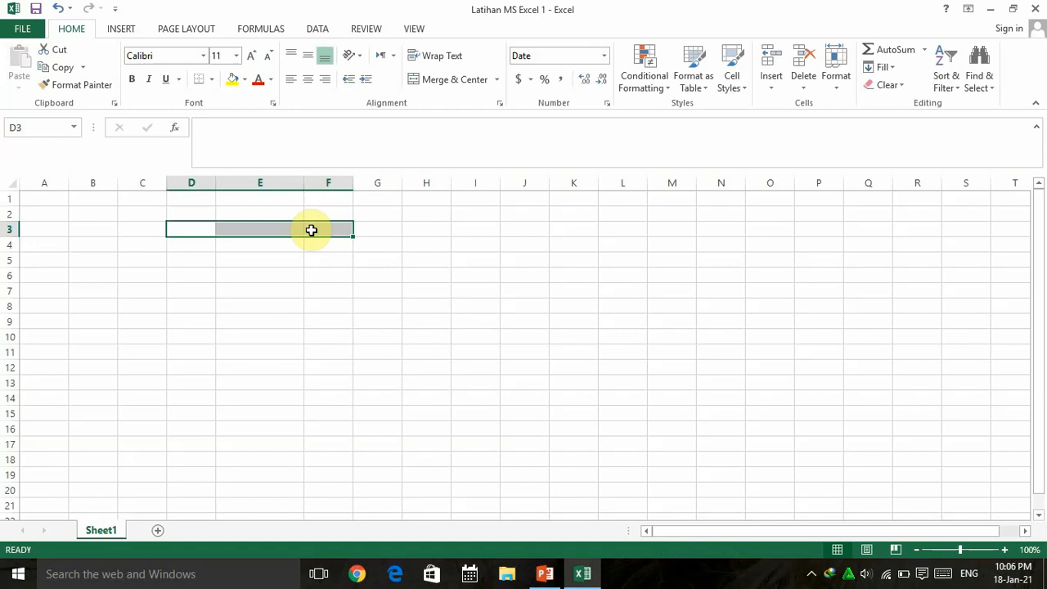
pyautogui.click(312, 251)
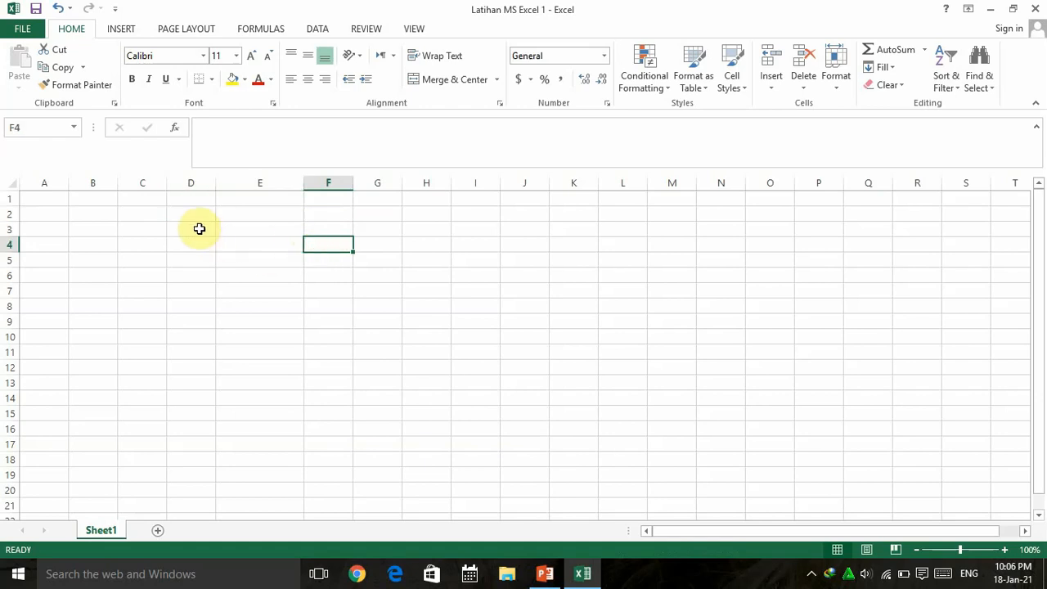
pyautogui.click(199, 229)
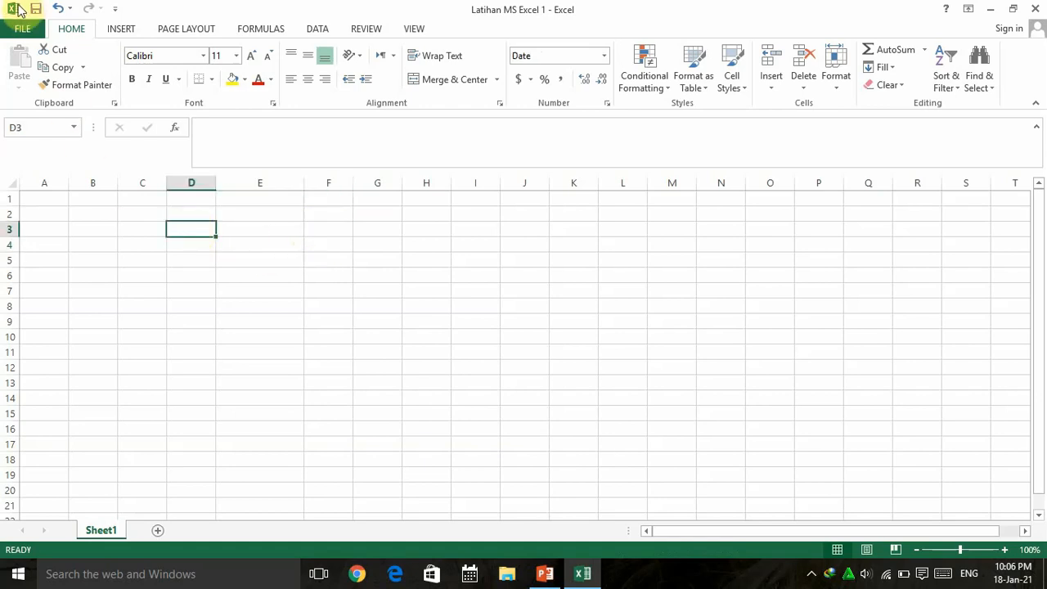
# Step: Create a new blank workbook and select cell B4
pyautogui.click(22, 30)
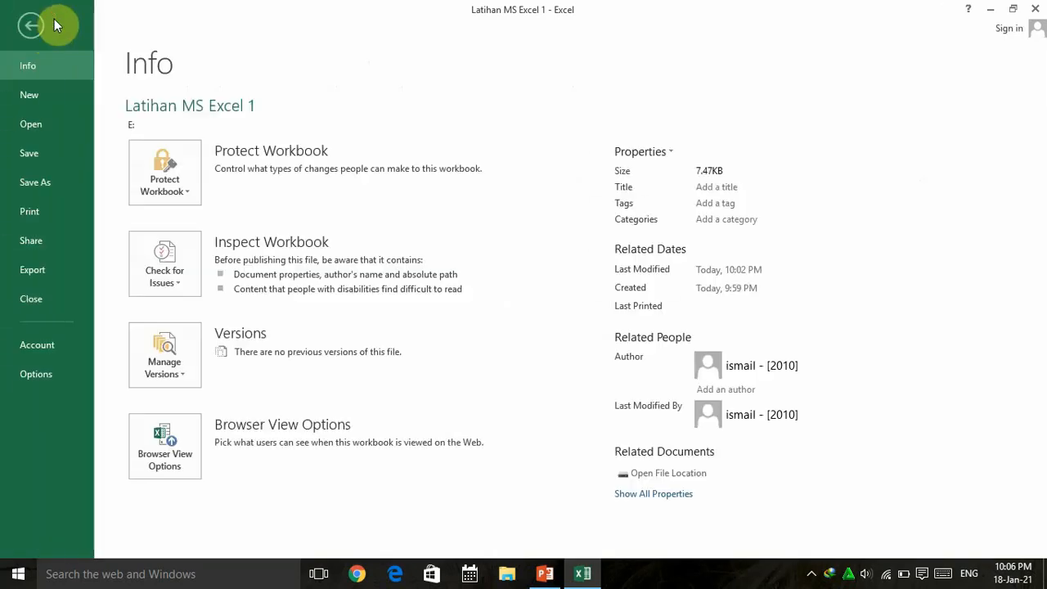
pyautogui.click(32, 97)
pyautogui.click(215, 245)
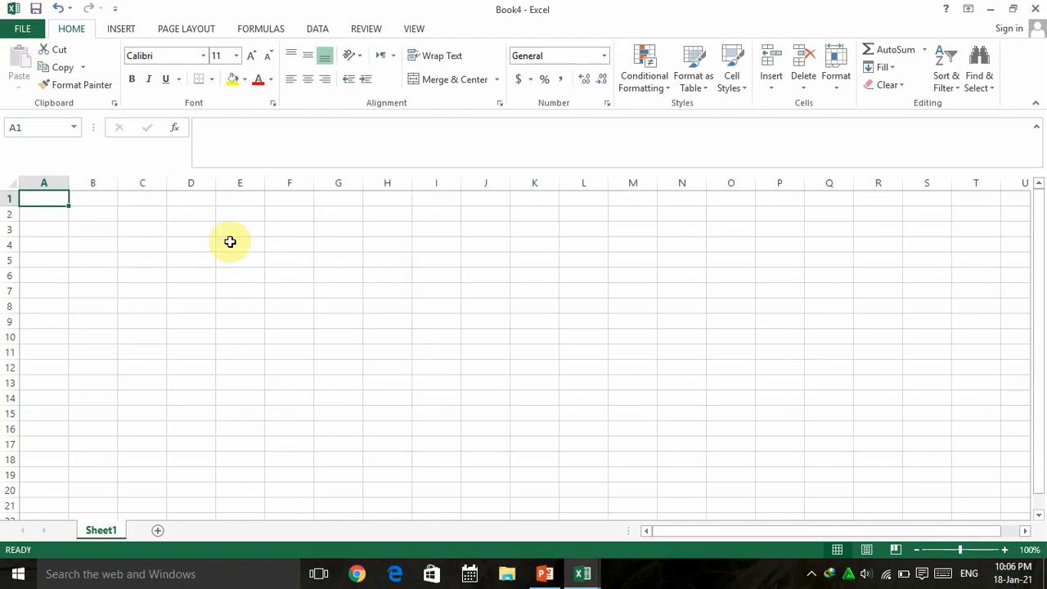
pyautogui.click(94, 245)
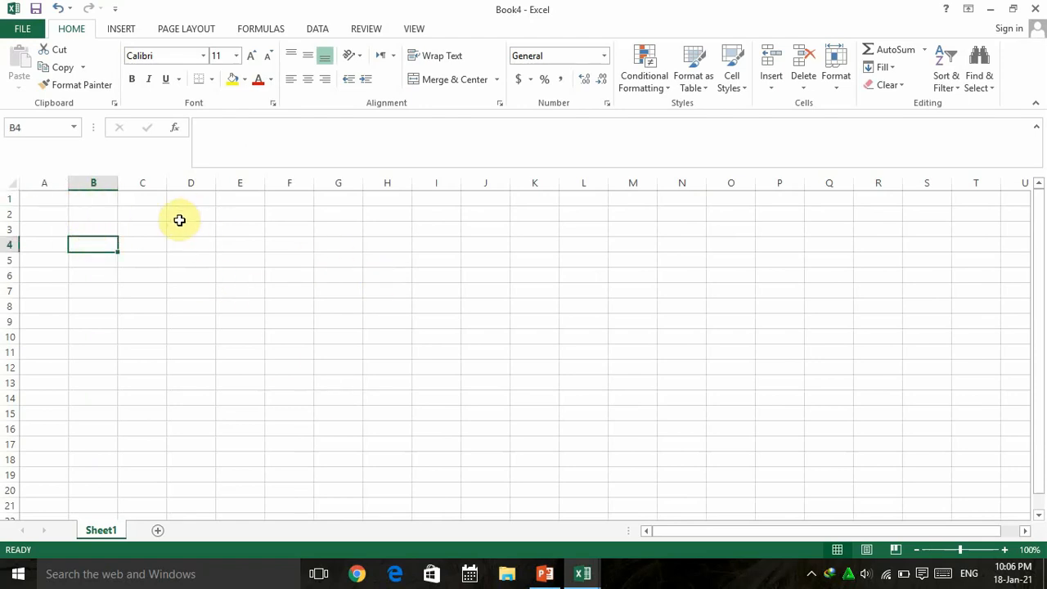
# Step: Review the worksheet topic list on the PowerPoint slide and return to the new Excel workbook
pyautogui.click(545, 573)
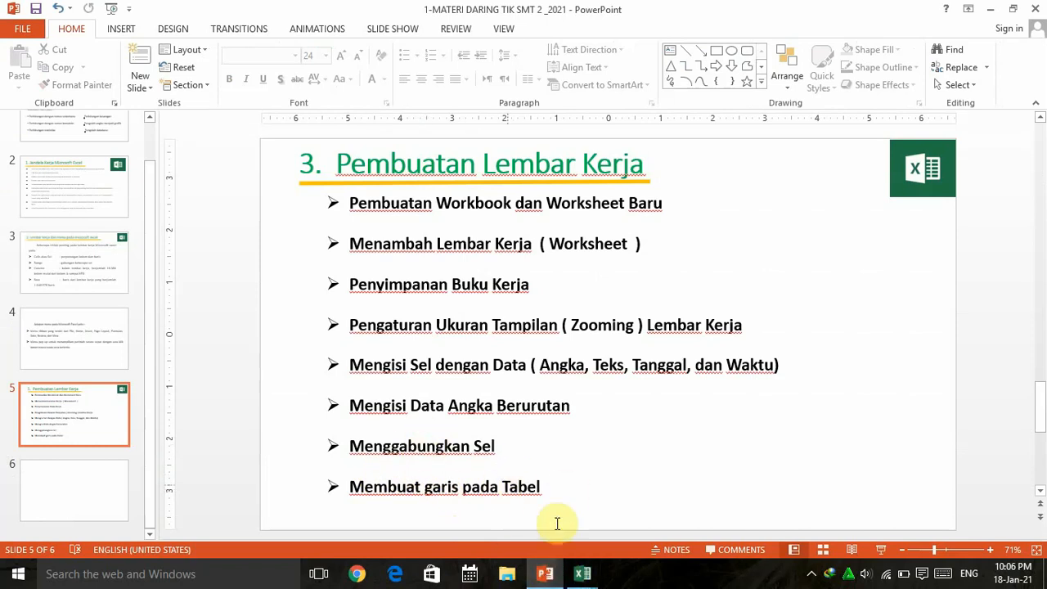
pyautogui.moveTo(591, 577)
pyautogui.click(620, 514)
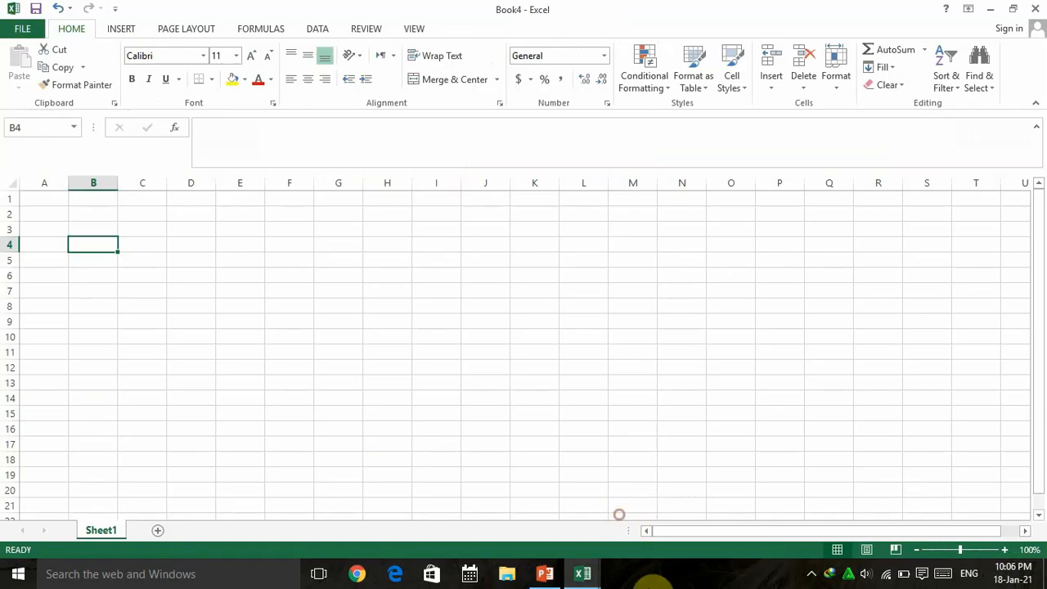
# Step: Enter the title DAFTAR NILAI SISWA KELAS XII AGAMA in cell A1 and SEMESTER GANJIL in cell A2
pyautogui.click(56, 195)
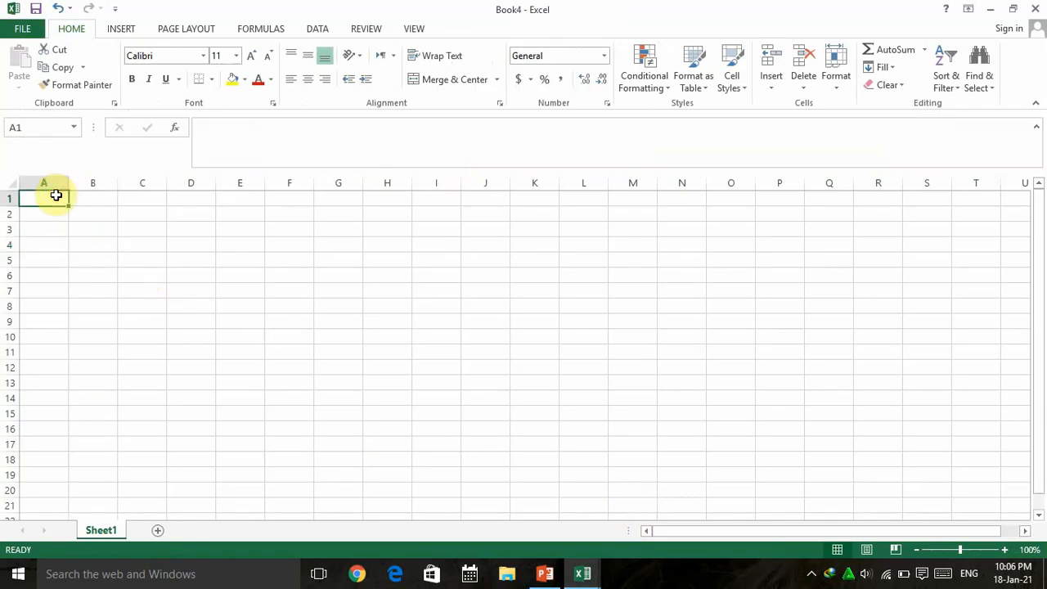
pyautogui.write('DAFTAR NILAI SISWA KELAS XII AGA')
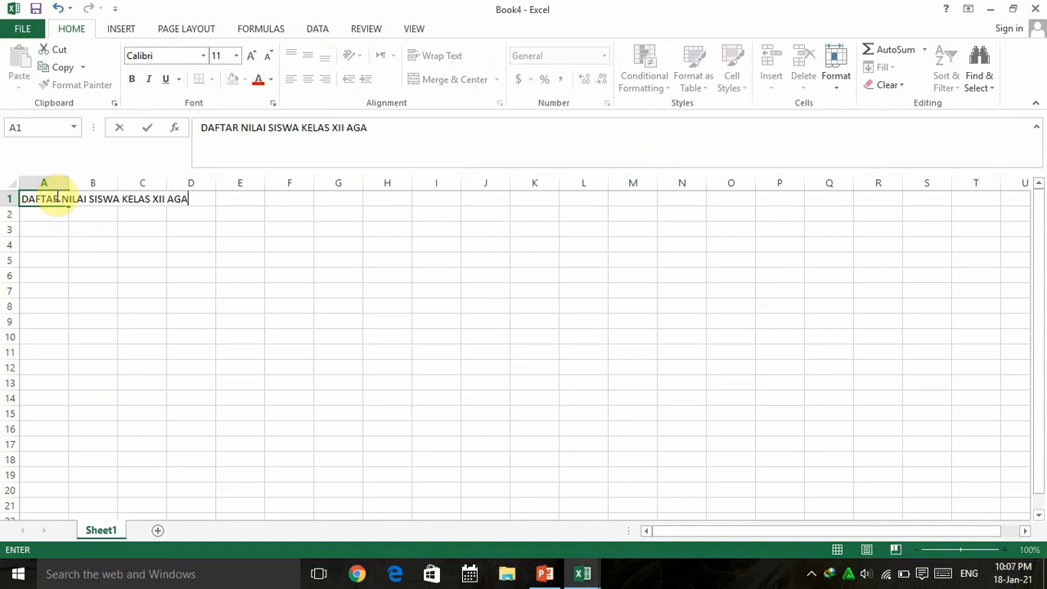
pyautogui.write('MA')
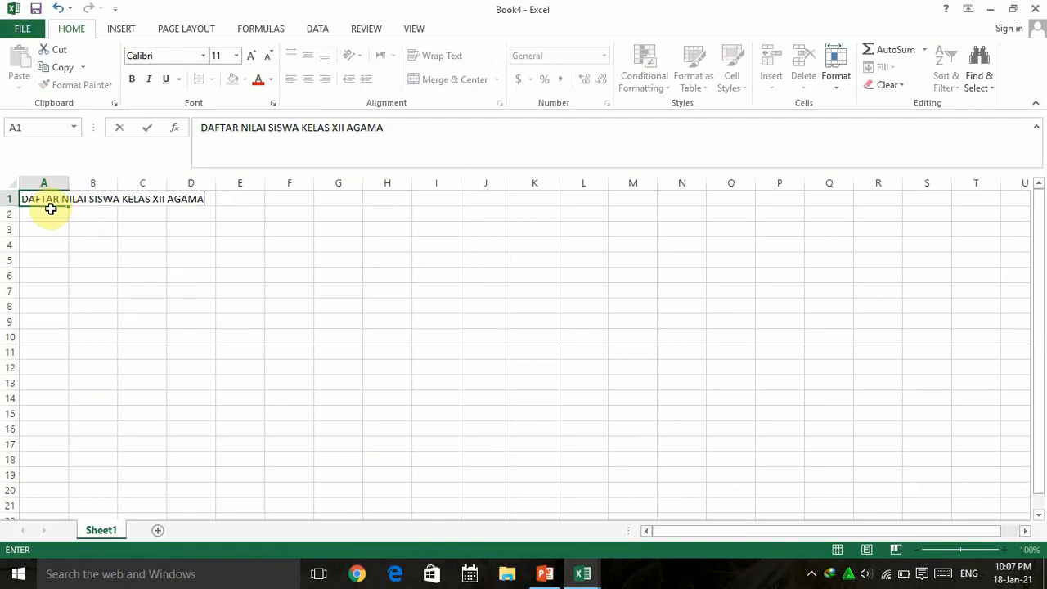
pyautogui.click(49, 210)
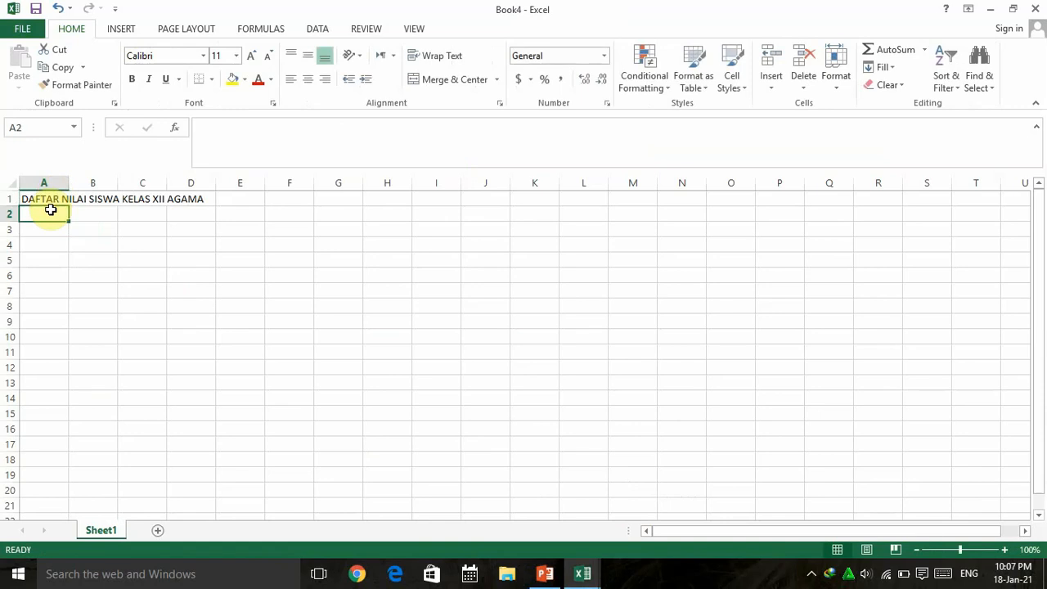
pyautogui.write('SEMESTER GANJIL')
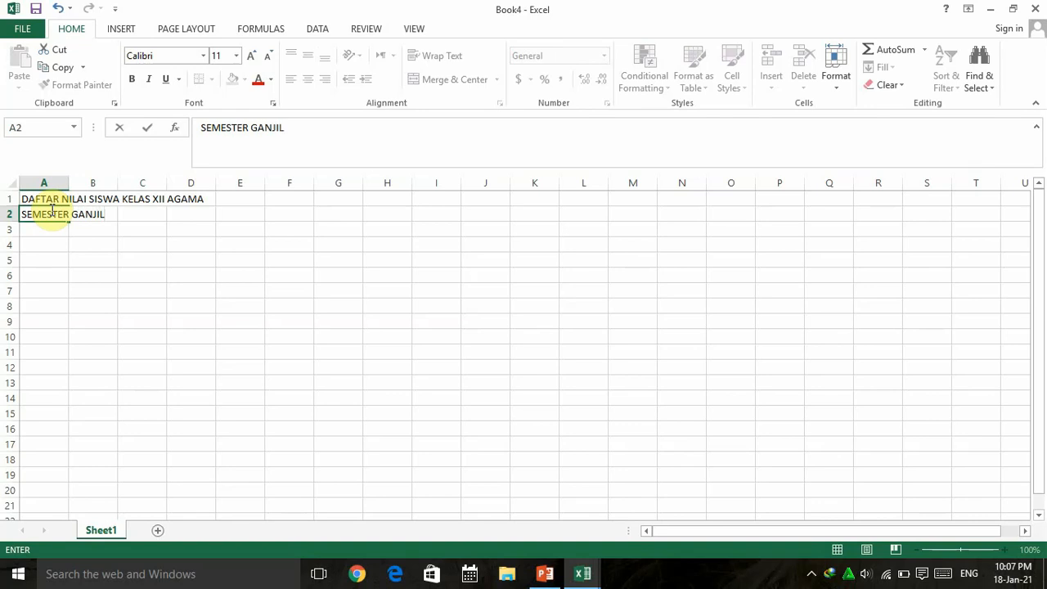
pyautogui.click(110, 243)
# Step: Examine which columns the title text in row 1 spans, checking columns A to D
pyautogui.click(37, 199)
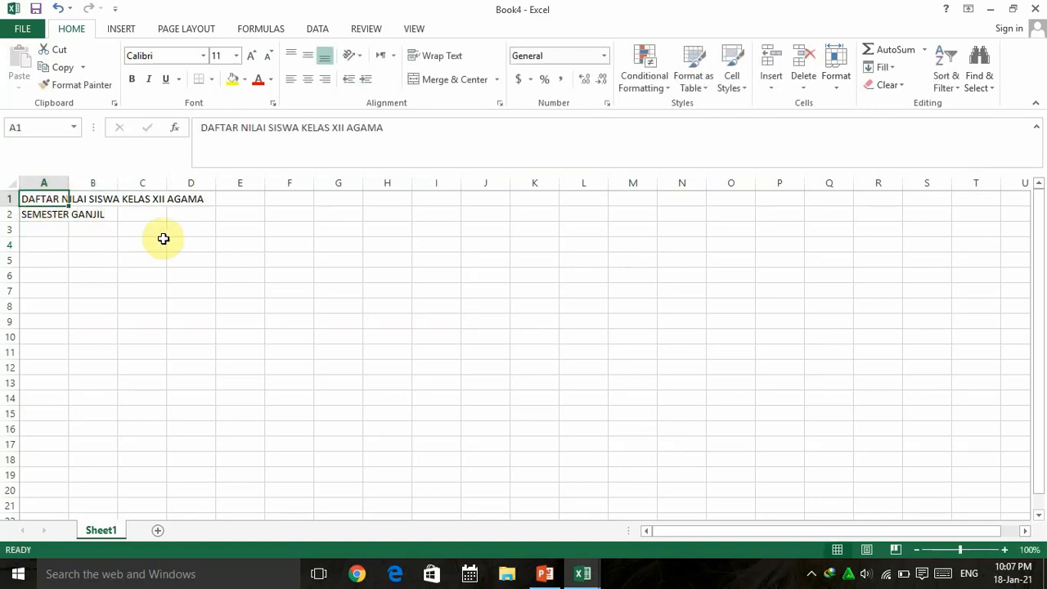
pyautogui.click(186, 229)
pyautogui.click(30, 196)
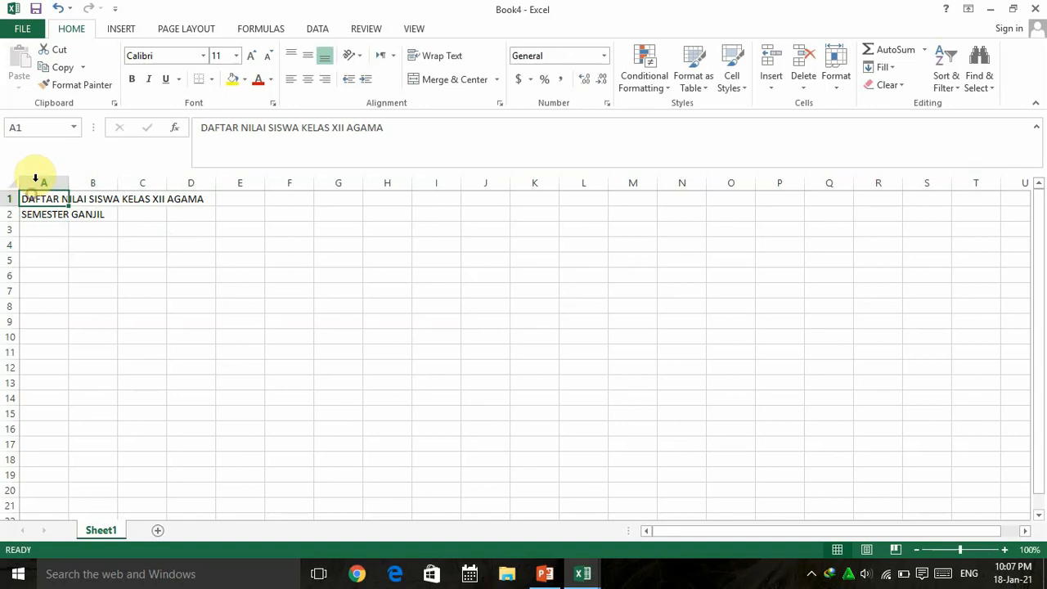
pyautogui.click(36, 178)
pyautogui.click(89, 177)
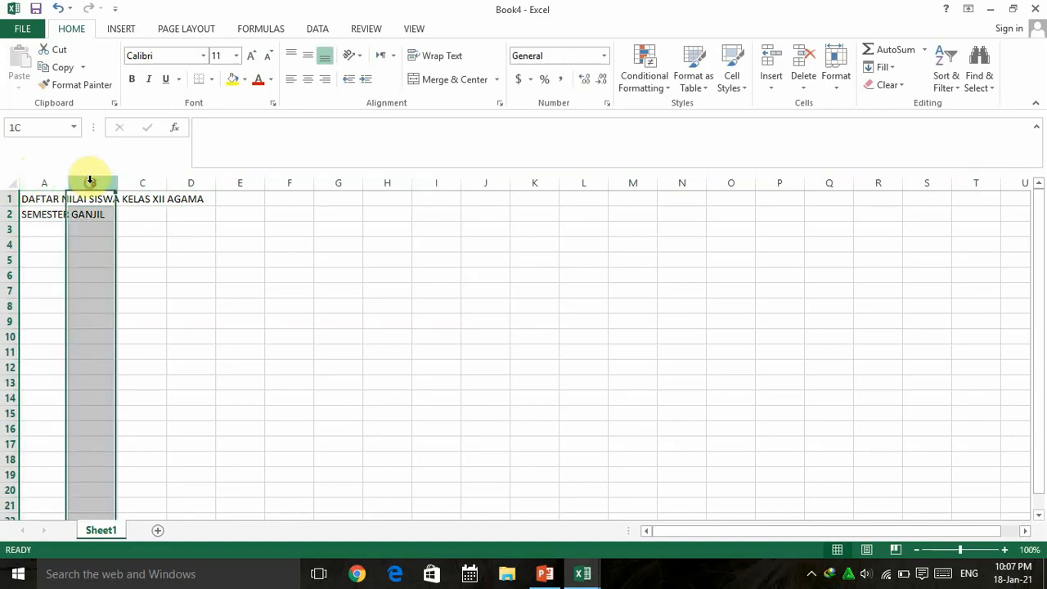
pyautogui.click(152, 183)
pyautogui.click(188, 182)
pyautogui.click(88, 256)
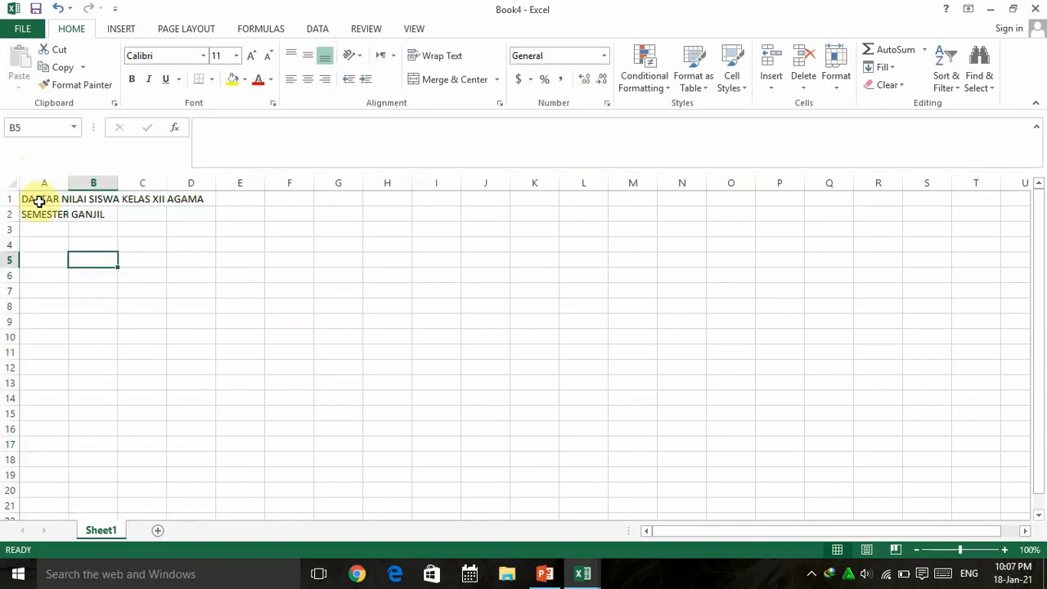
# Step: Merge and center the title across cells A1 to D1 and check the merged cell
pyautogui.moveTo(40, 200); pyautogui.dragTo(194, 201)
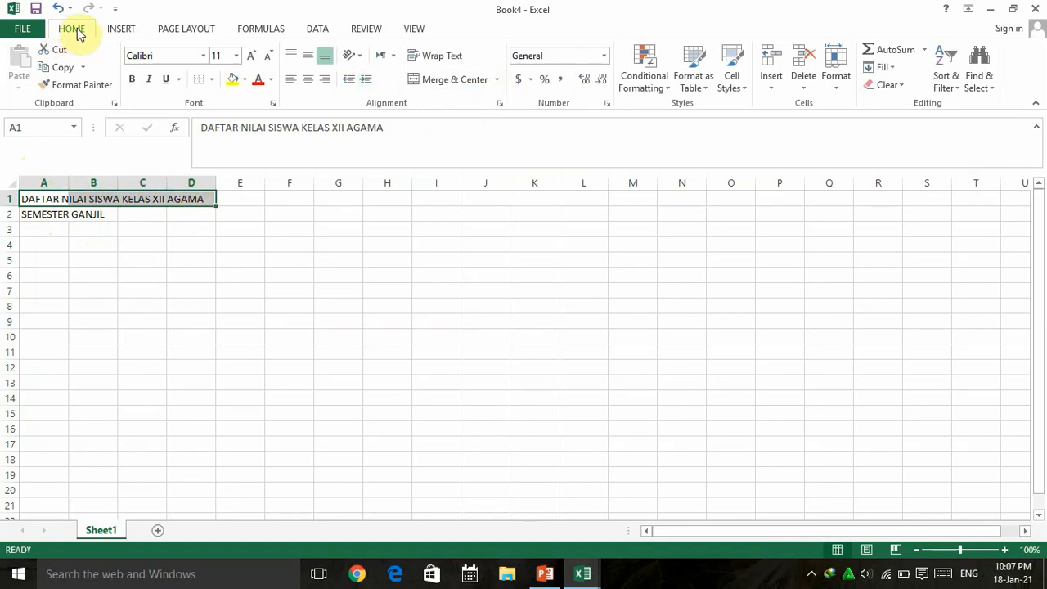
pyautogui.click(450, 80)
pyautogui.click(261, 229)
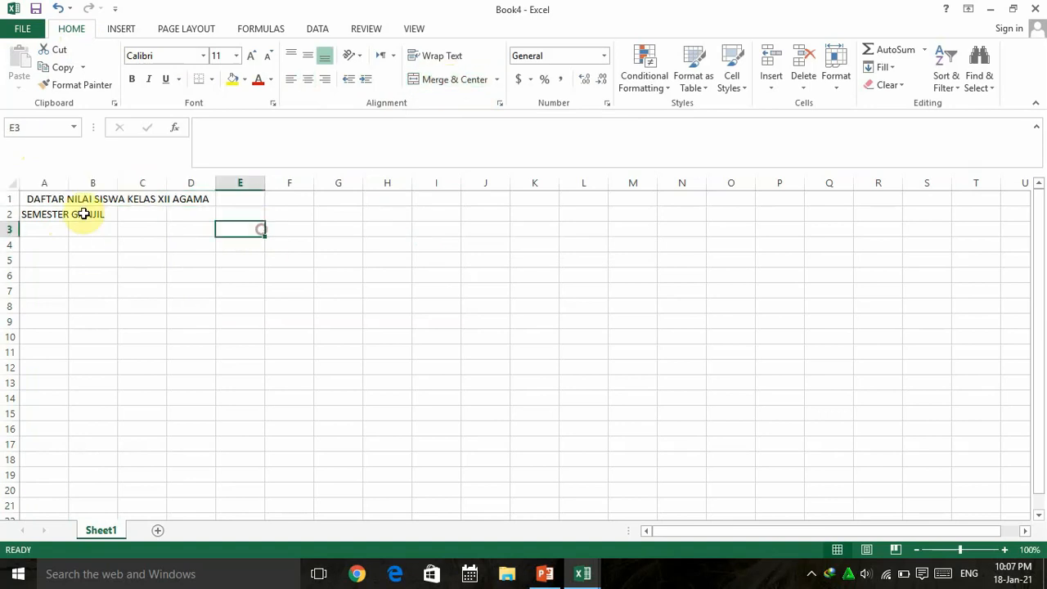
pyautogui.click(26, 199)
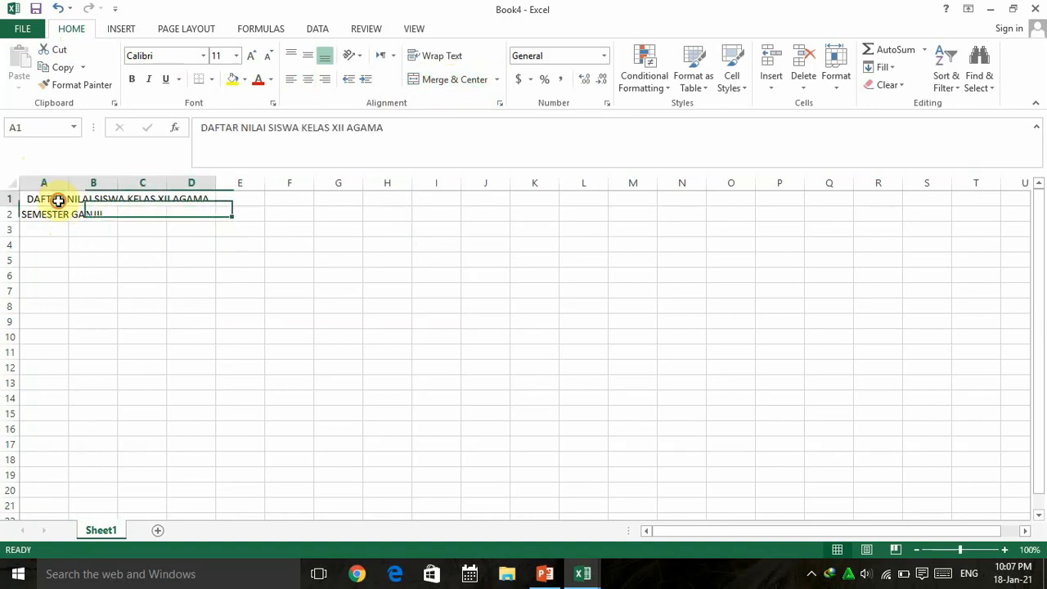
pyautogui.click(163, 224)
pyautogui.click(89, 200)
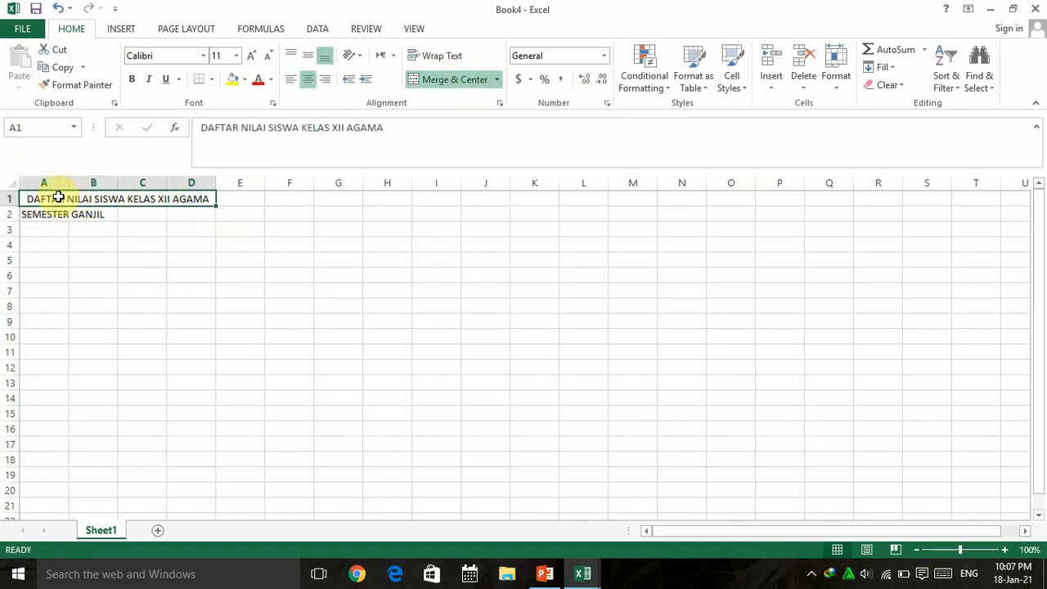
pyautogui.click(154, 244)
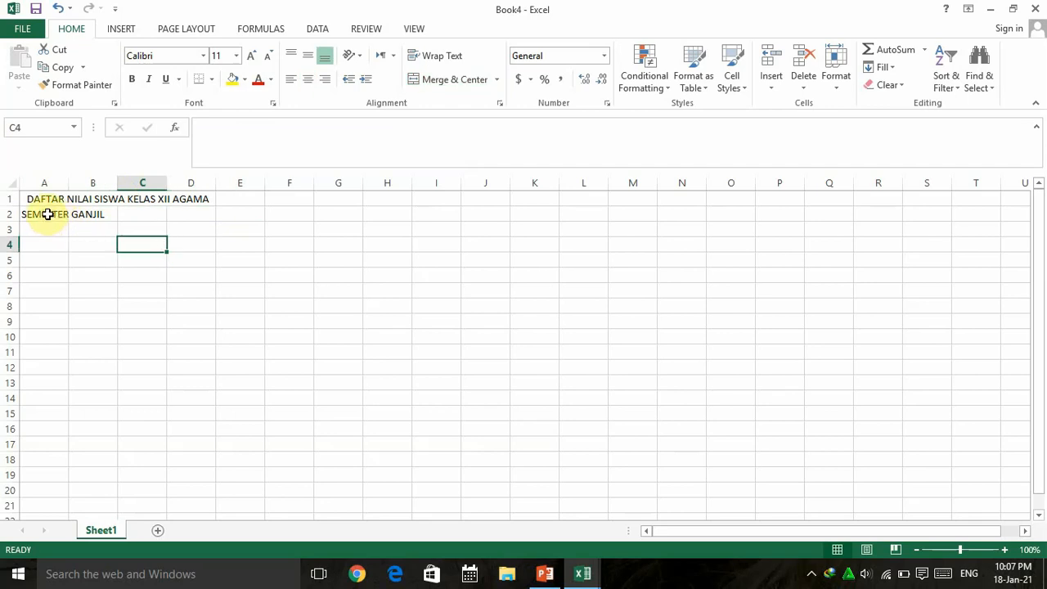
# Step: Merge and center SEMESTER GANJIL across cells A2 to D2 and compare both merged heading rows
pyautogui.moveTo(48, 214); pyautogui.dragTo(200, 218)
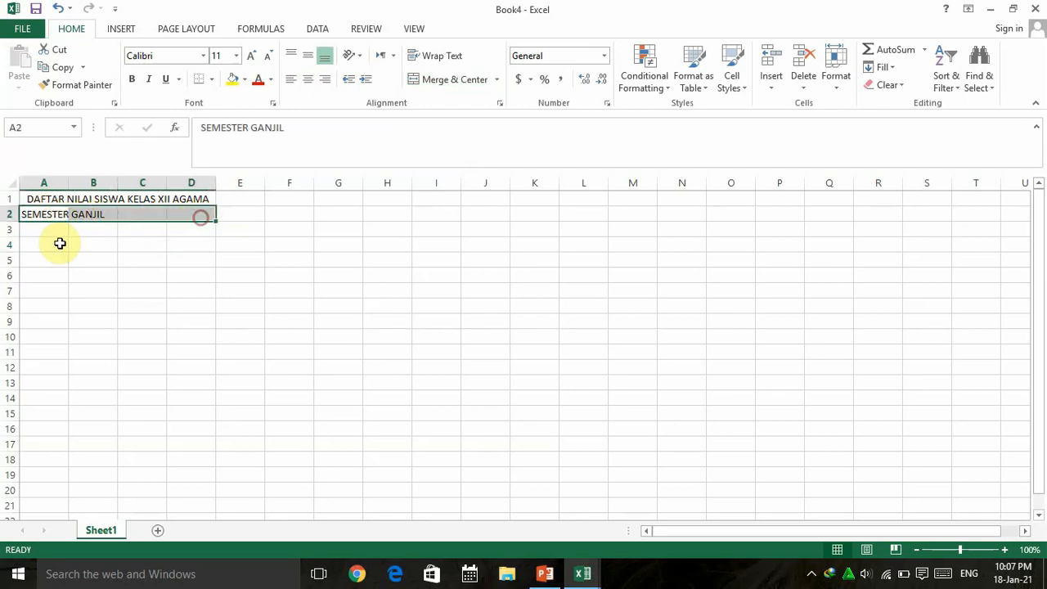
pyautogui.click(447, 82)
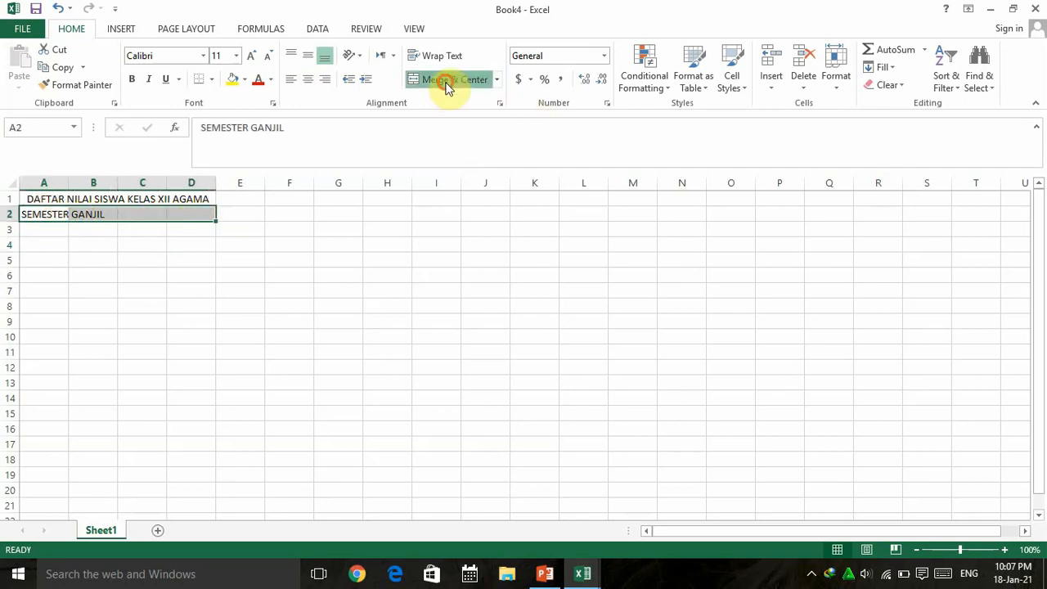
pyautogui.click(375, 258)
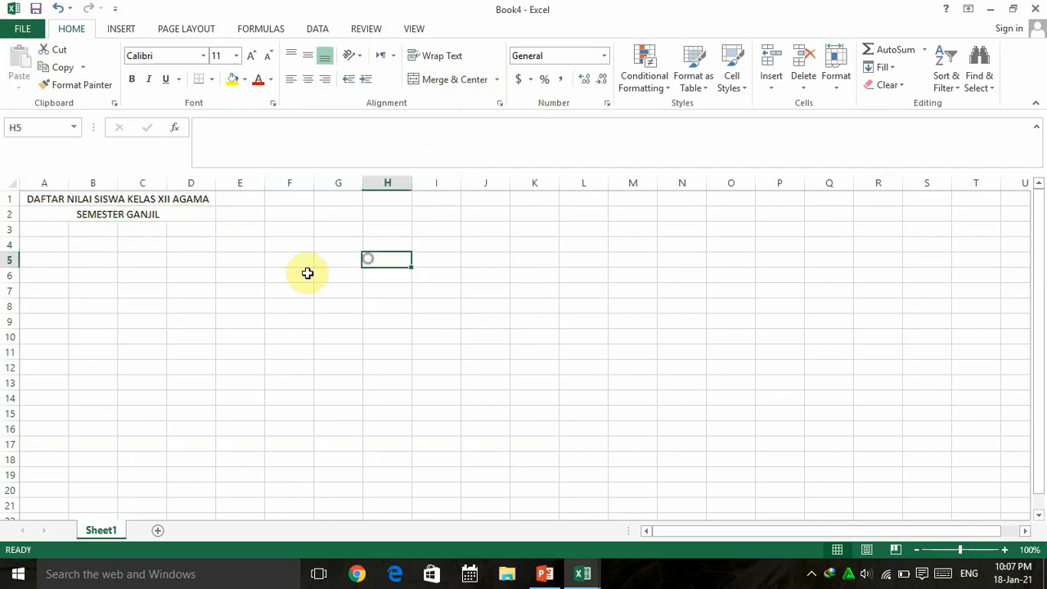
pyautogui.click(155, 201)
pyautogui.click(145, 214)
pyautogui.click(177, 196)
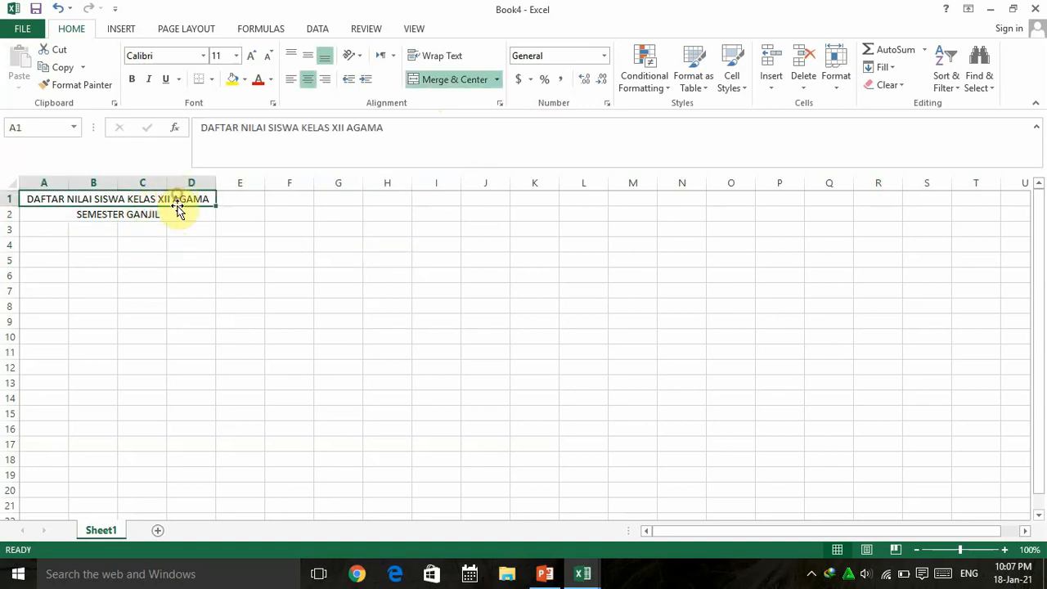
pyautogui.click(176, 212)
pyautogui.click(171, 199)
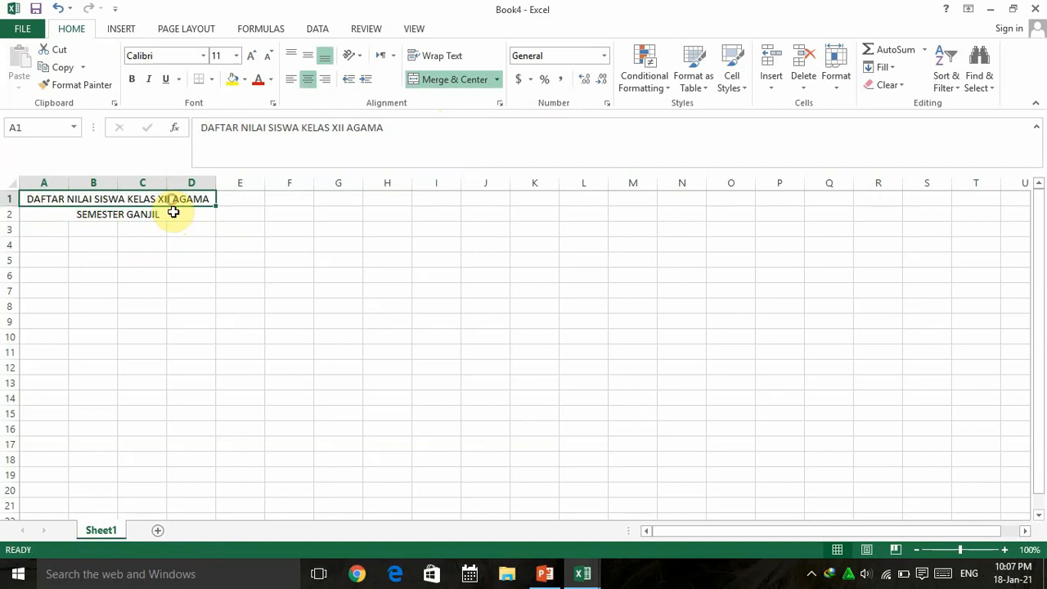
pyautogui.click(172, 210)
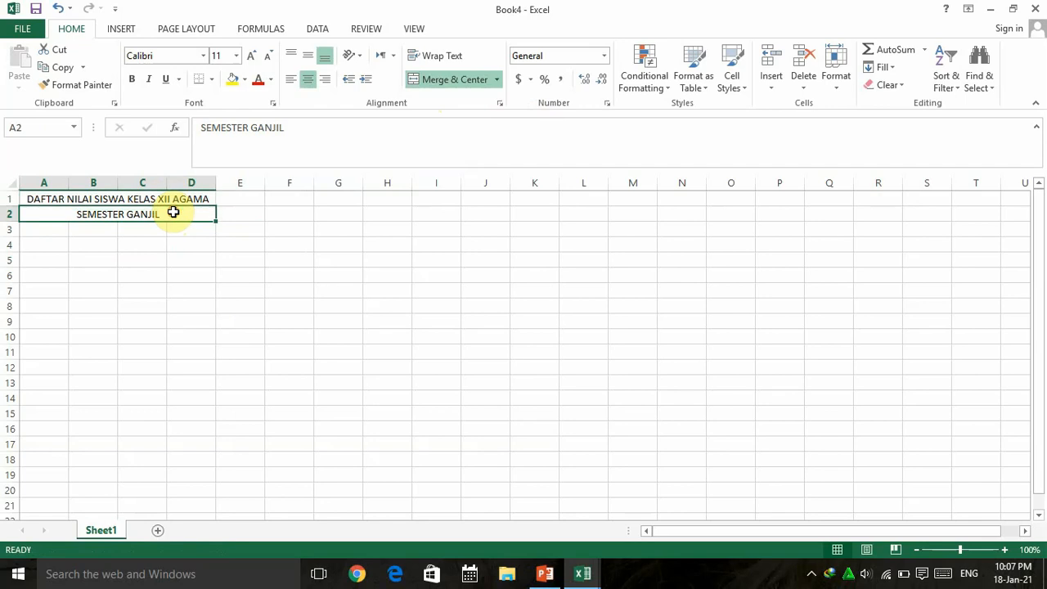
# Step: Enter the column headers NO in cell A3 and Nama Siswa in cell B3
pyautogui.click(50, 235)
pyautogui.write('nOM')
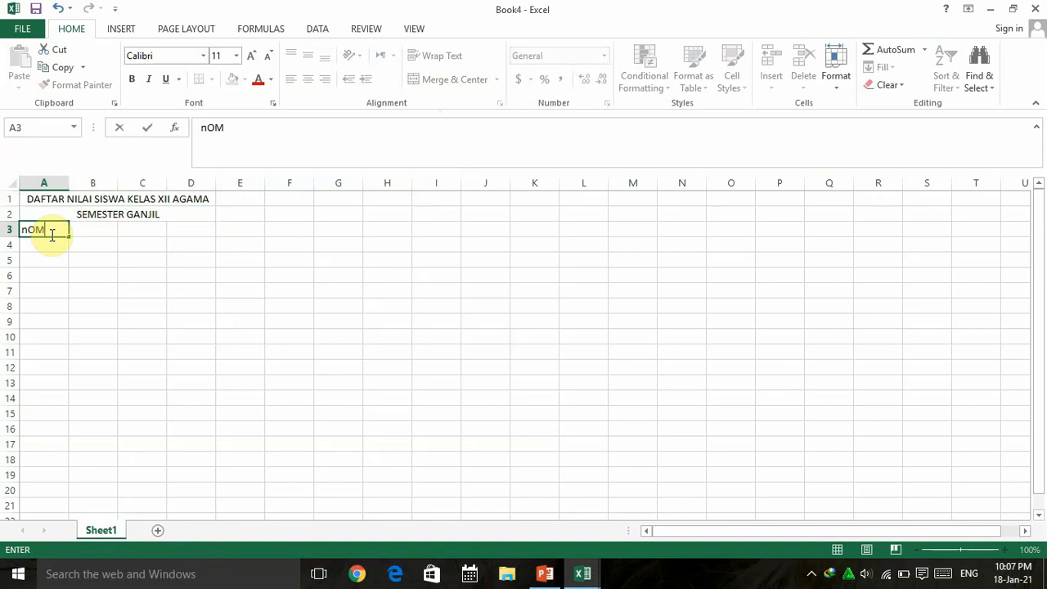
pyautogui.press('BackSpace')
pyautogui.press('BackSpace')
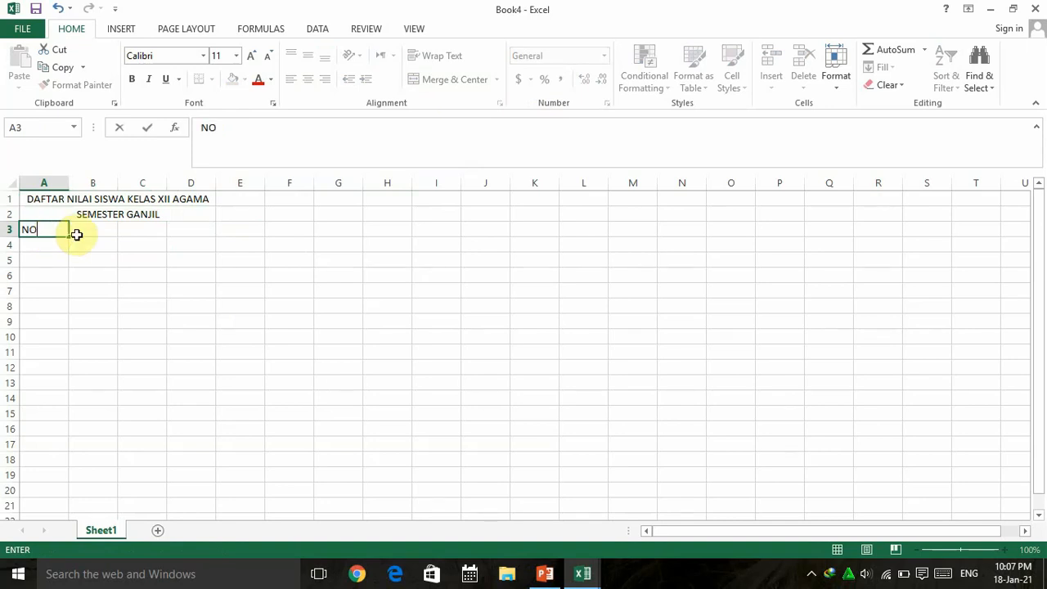
pyautogui.click(91, 235)
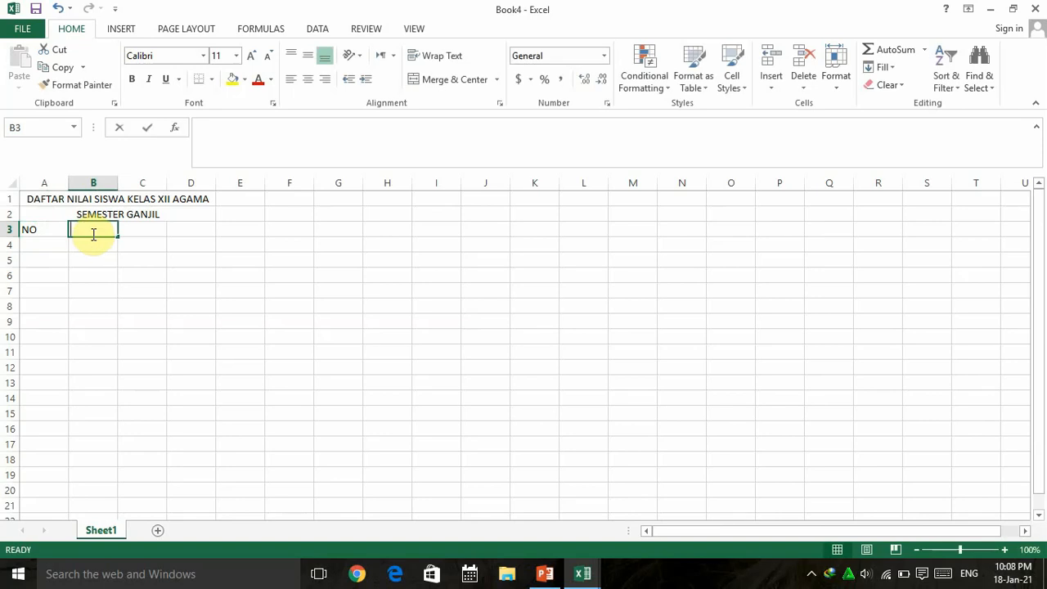
pyautogui.write('Na')
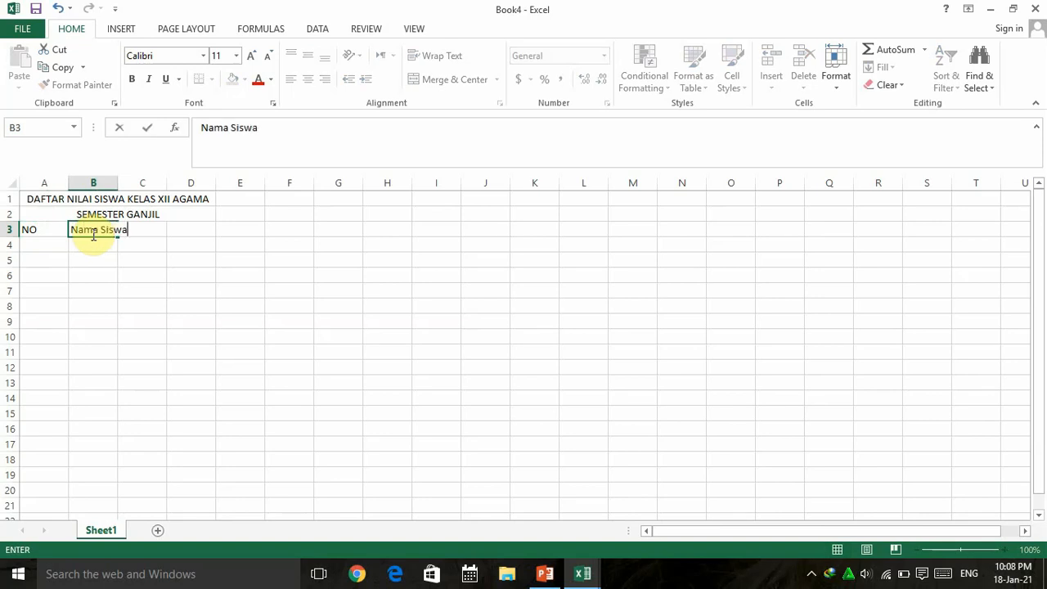
pyautogui.write('ma Siswa')
pyautogui.click(140, 250)
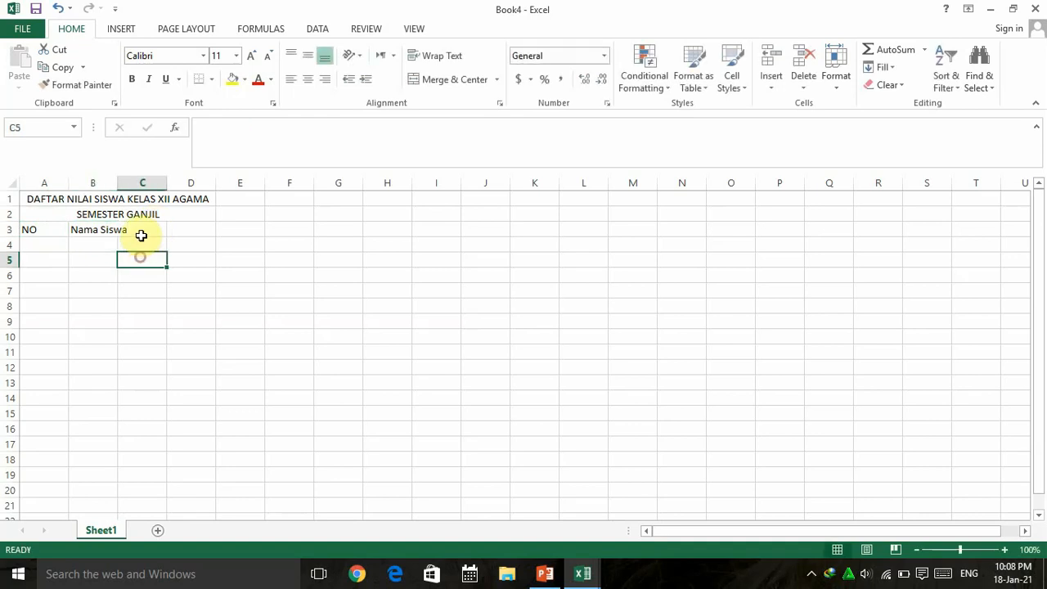
# Step: Enter the column headers Nilai in cell C3 and Keterangan in cell D3
pyautogui.click(141, 237)
pyautogui.write('K')
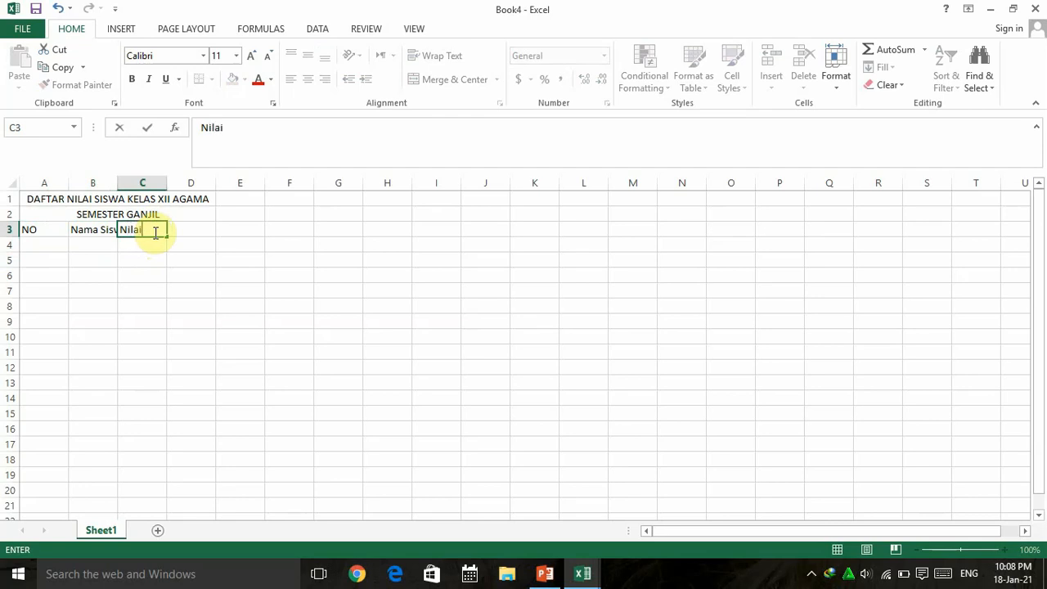
pyautogui.click(181, 233)
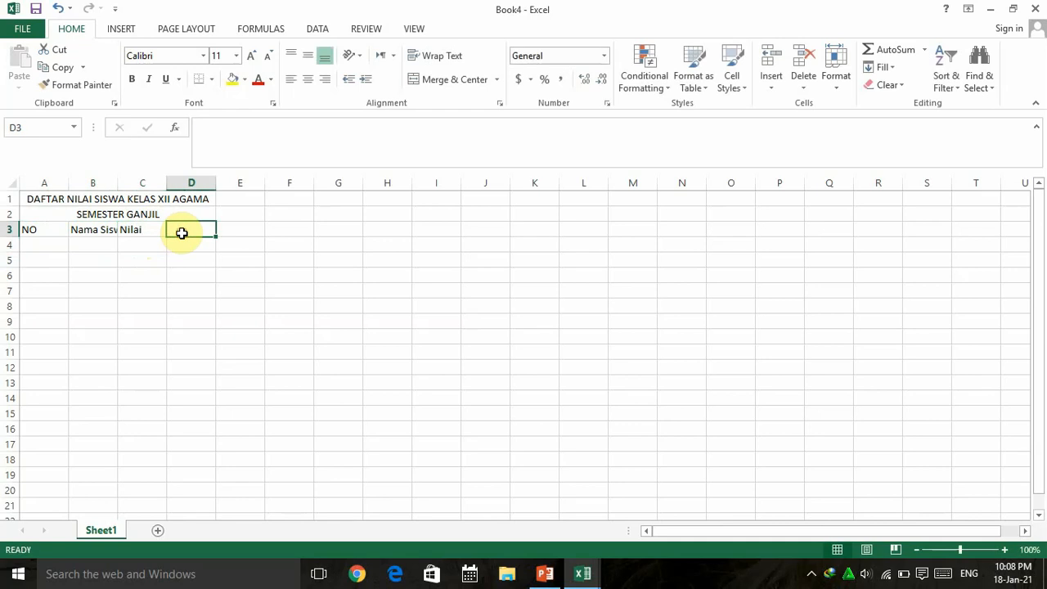
pyautogui.write('Keterangan')
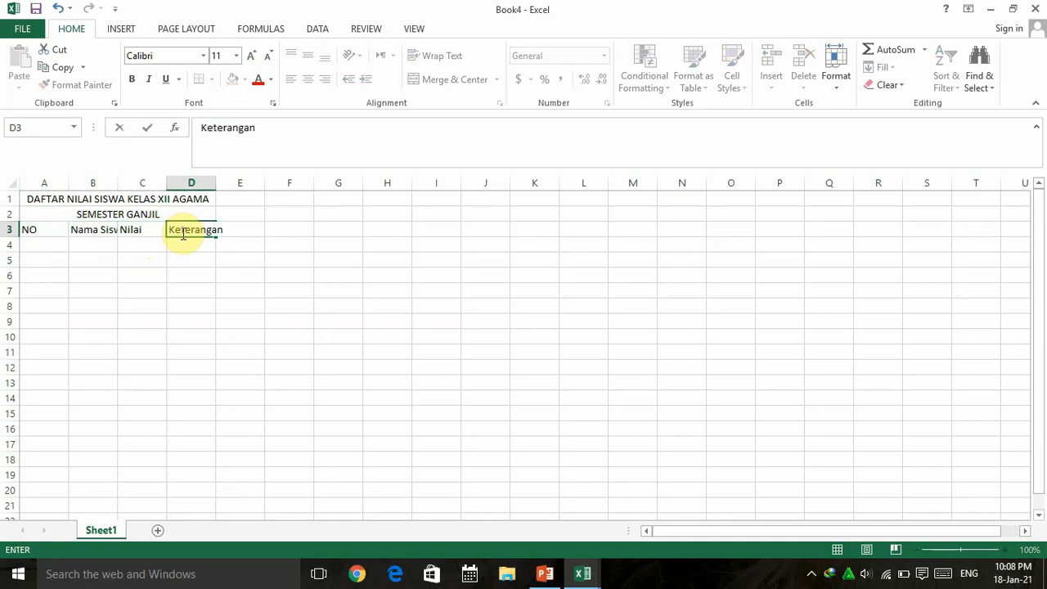
pyautogui.click(204, 275)
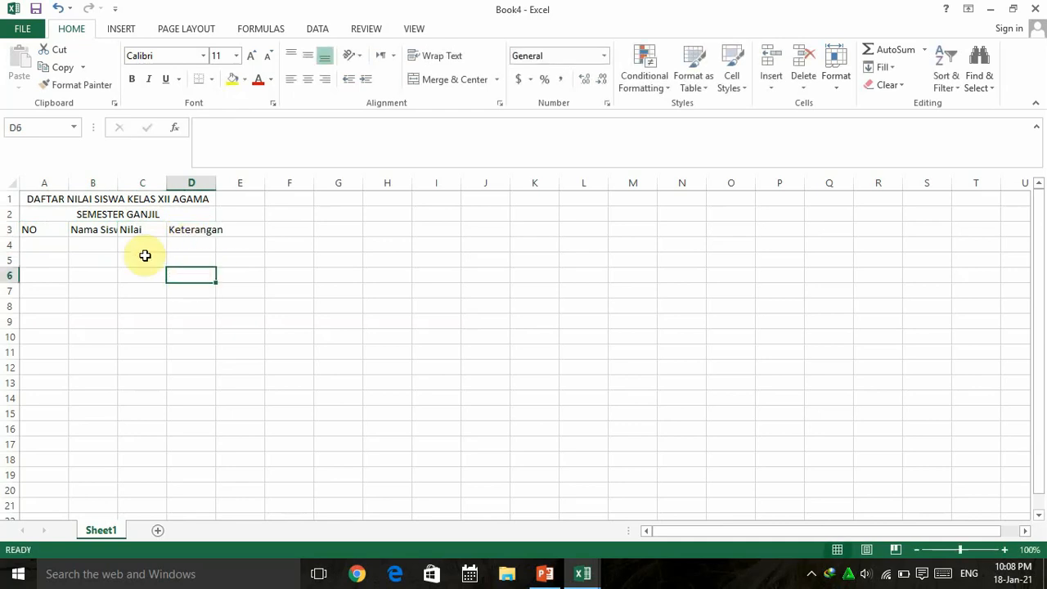
# Step: Examine how the header texts in cells B3, C3 and D3 fit their column widths
pyautogui.click(250, 259)
pyautogui.click(95, 259)
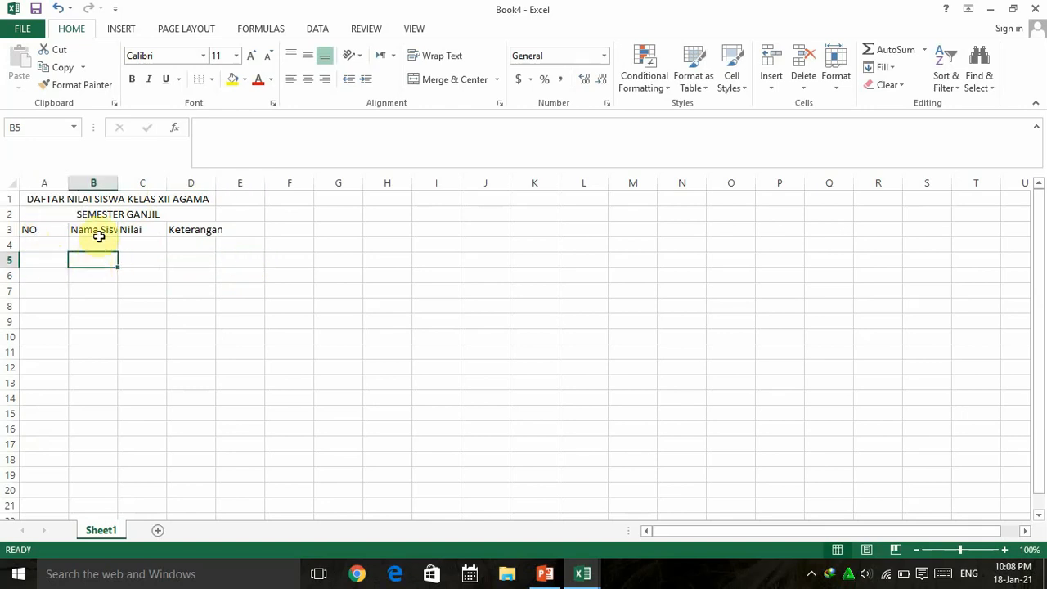
pyautogui.click(99, 234)
pyautogui.click(141, 232)
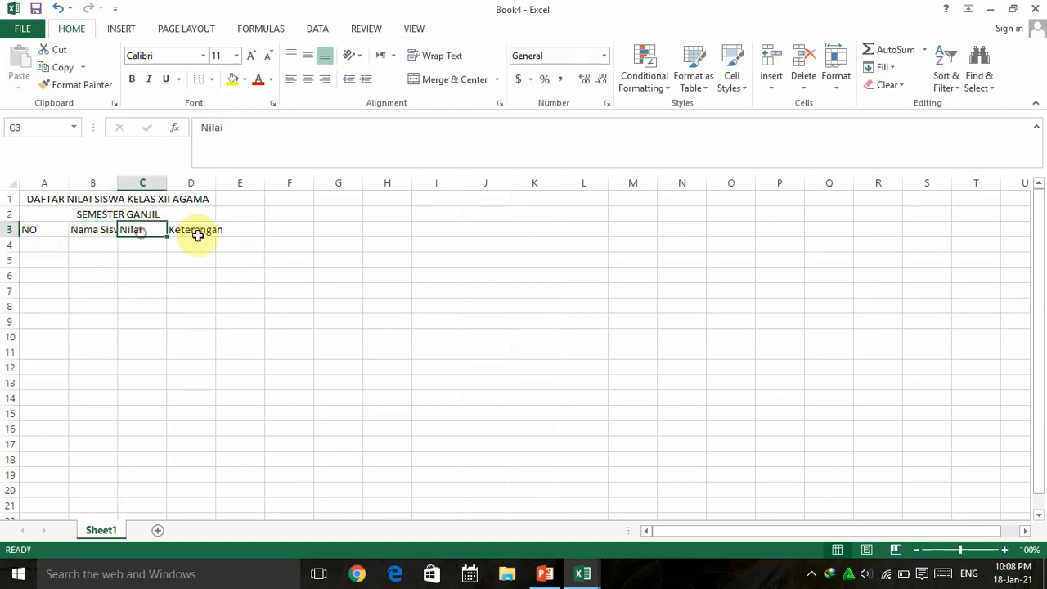
pyautogui.click(196, 234)
pyautogui.click(98, 235)
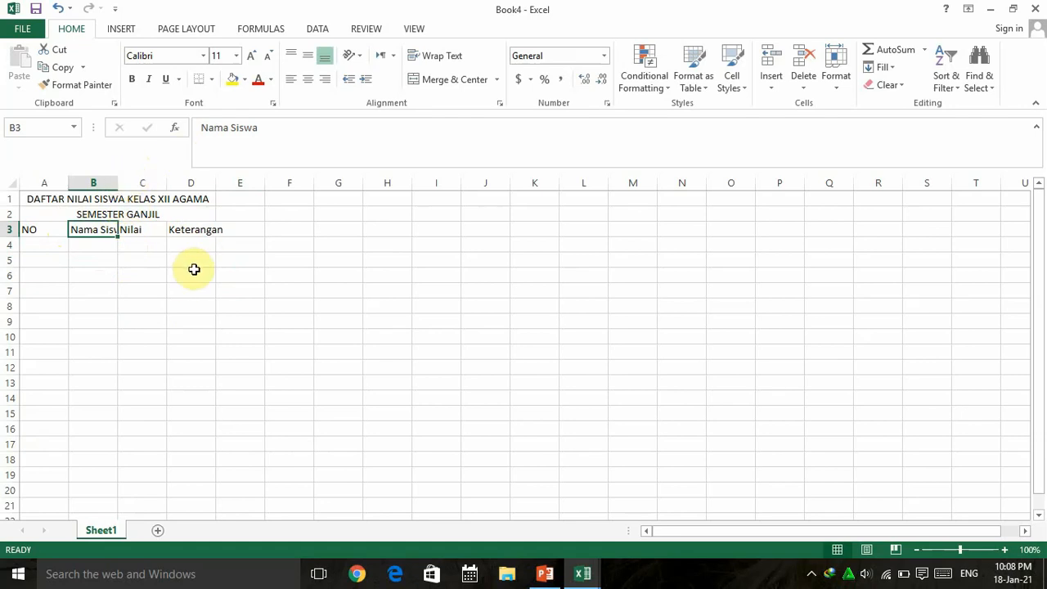
pyautogui.click(131, 261)
pyautogui.click(180, 288)
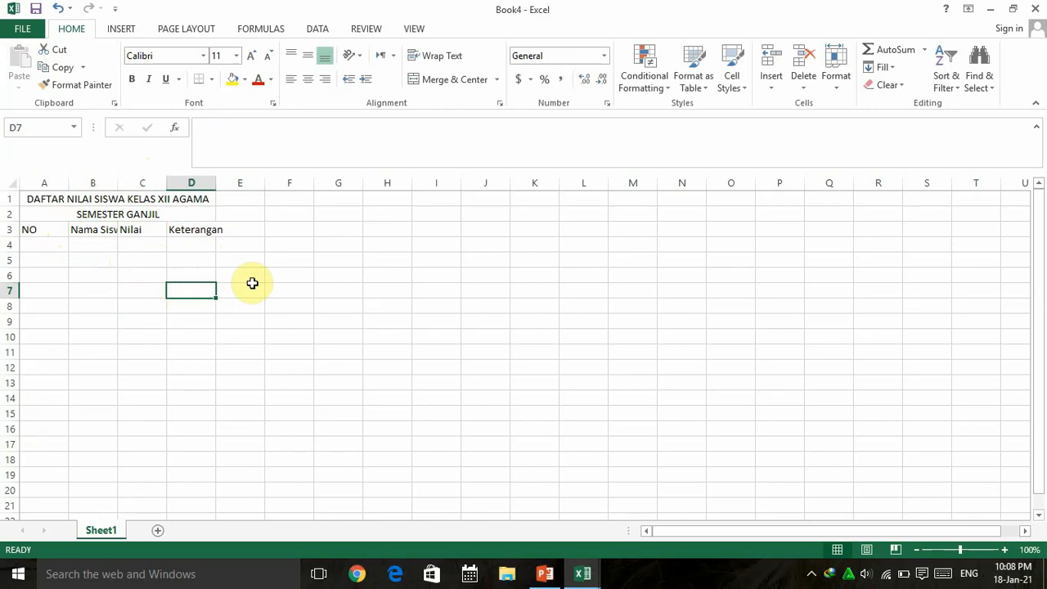
pyautogui.click(245, 288)
pyautogui.click(307, 278)
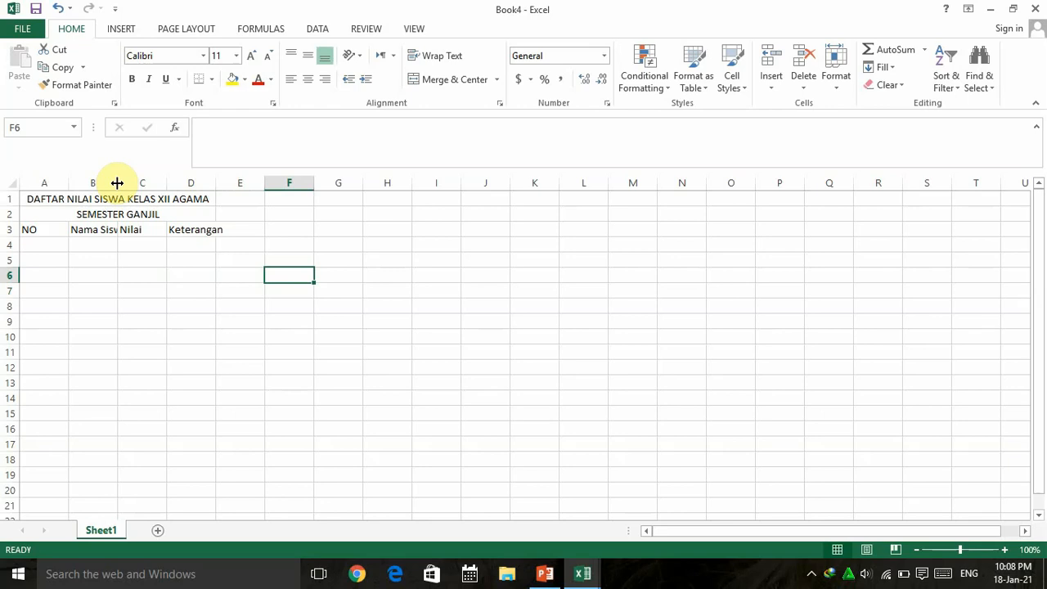
# Step: Widen columns B, C and D so that the row 3 headers fit inside their cells
pyautogui.moveTo(117, 182); pyautogui.dragTo(281, 185)
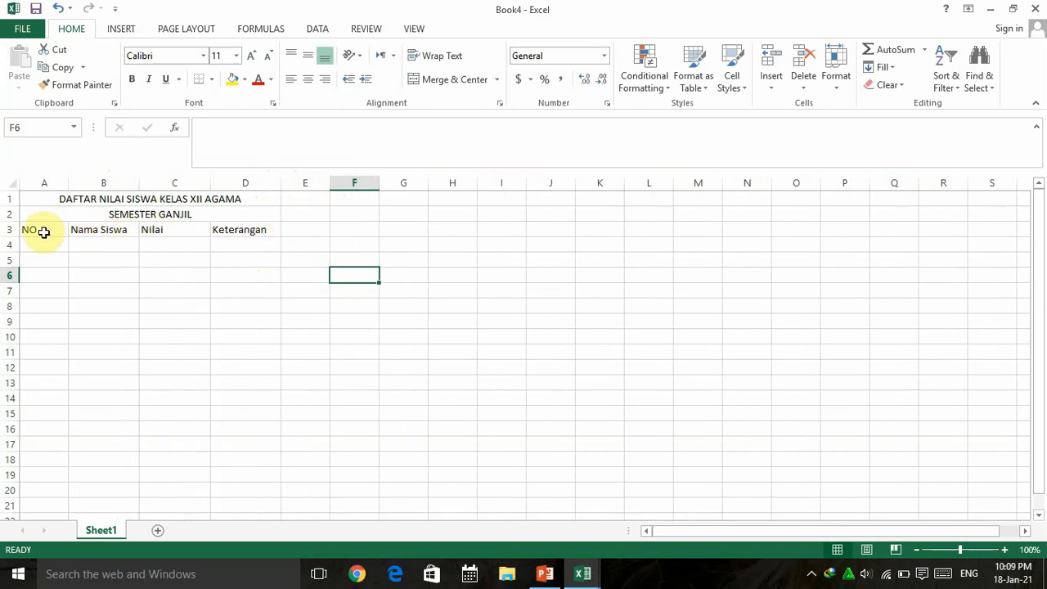
# Step: Center the column headers in cells A3 to D3 horizontally
pyautogui.moveTo(42, 230); pyautogui.dragTo(223, 231)
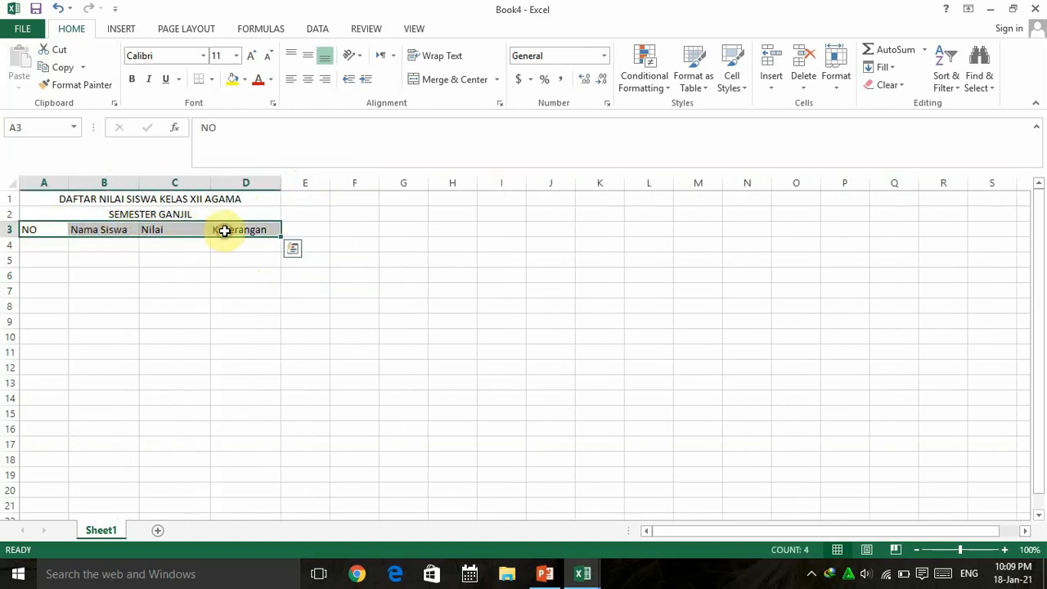
pyautogui.click(310, 82)
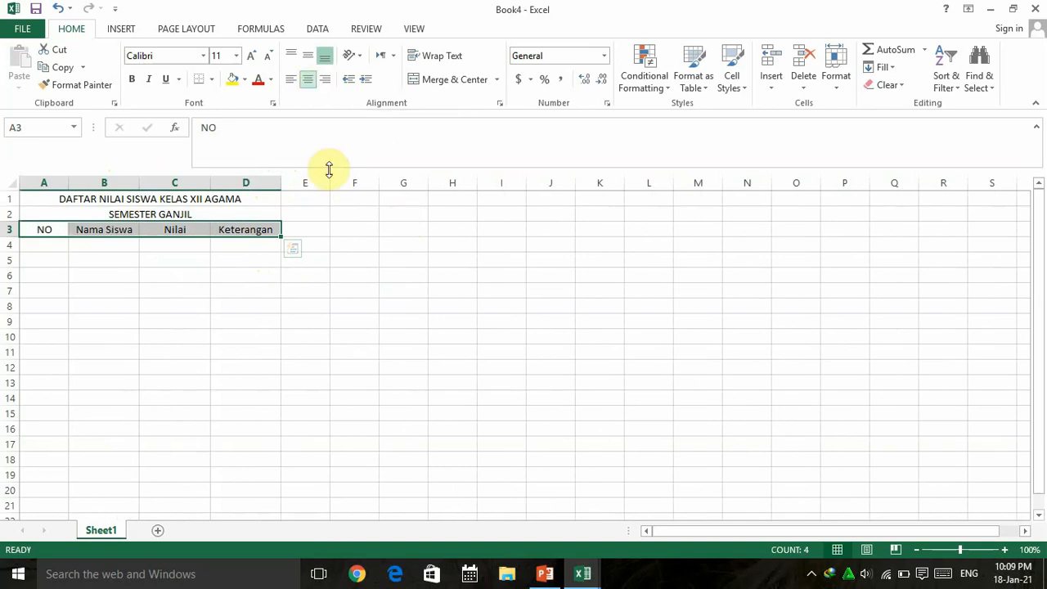
pyautogui.click(353, 251)
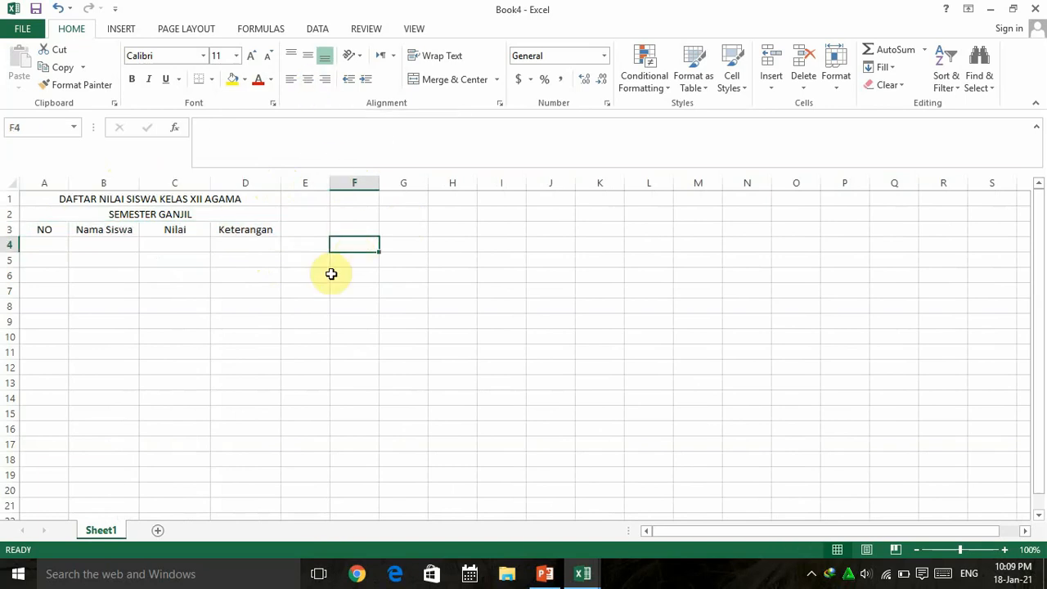
# Step: Switch to PowerPoint to check the table-lines topic on the Pembuatan Lembar Kerja slide, and return to the Book4 workbook in Excel
pyautogui.click(546, 574)
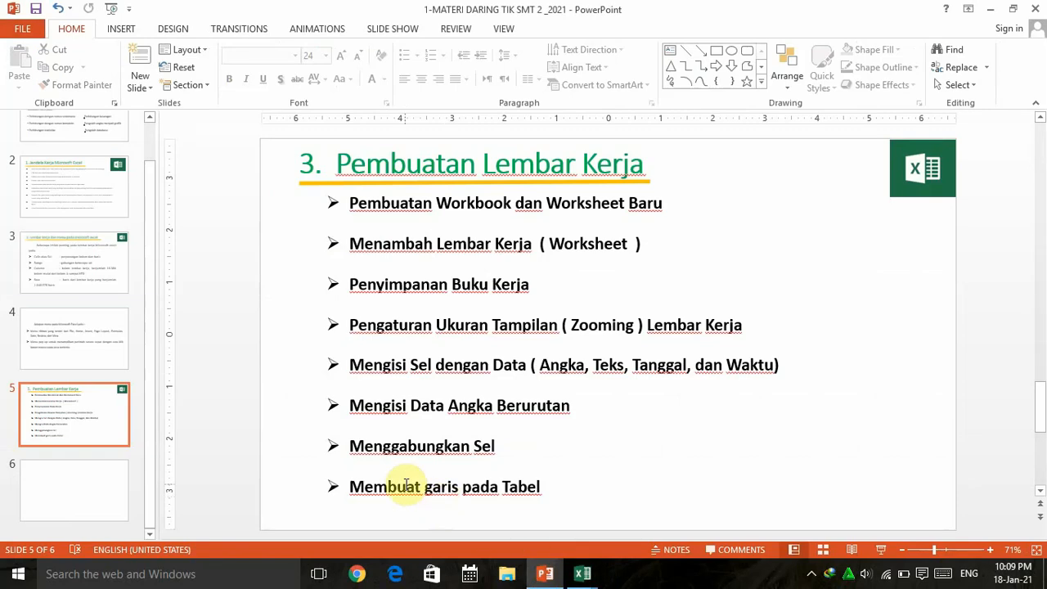
pyautogui.click(583, 575)
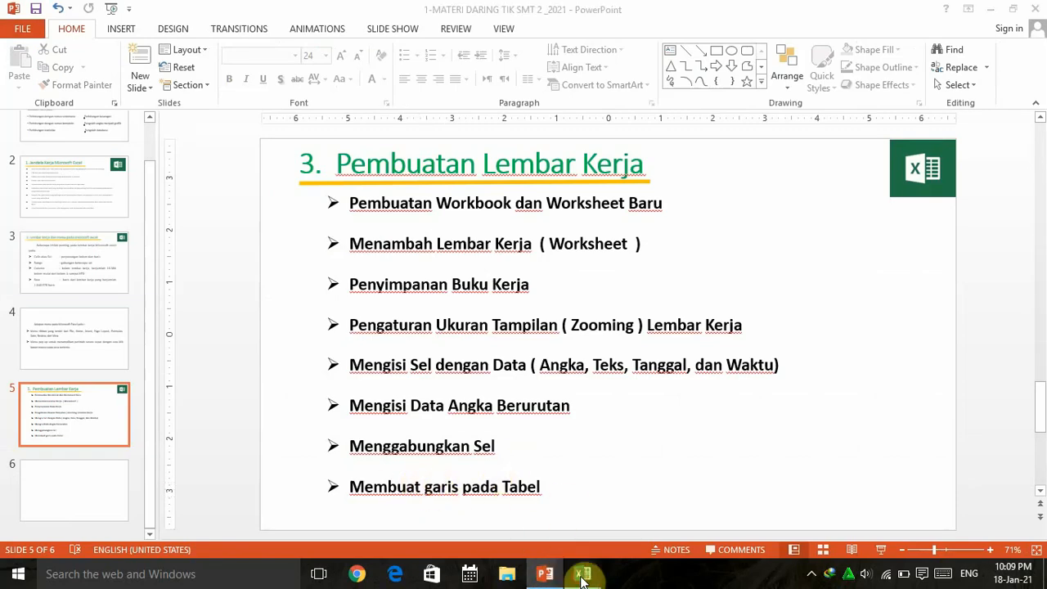
pyautogui.click(625, 503)
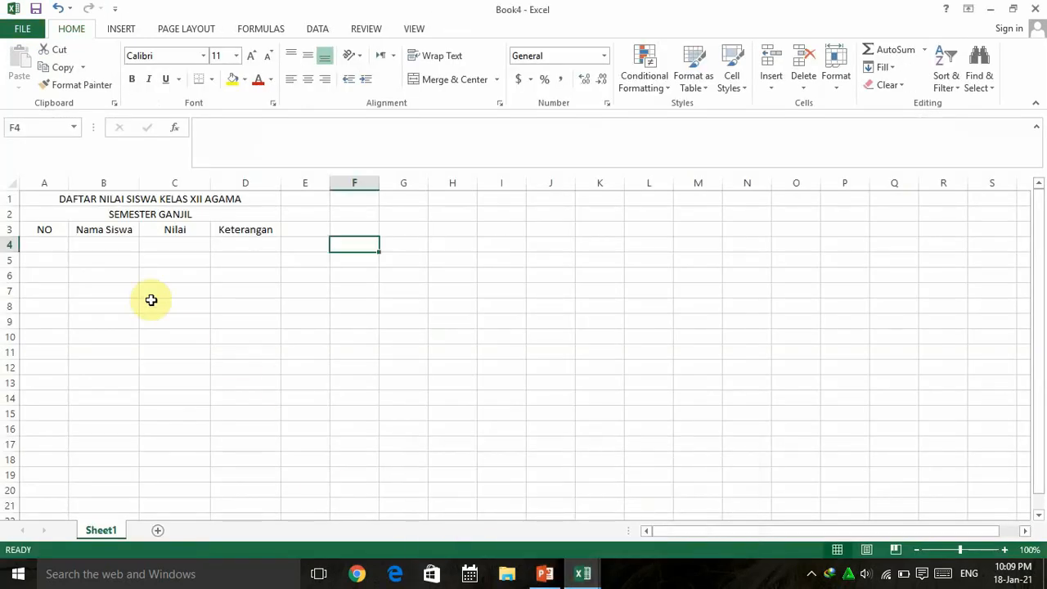
# Step: Apply All Borders to the table range A3:D16
pyautogui.click(59, 229)
pyautogui.moveTo(60, 230); pyautogui.dragTo(257, 421)
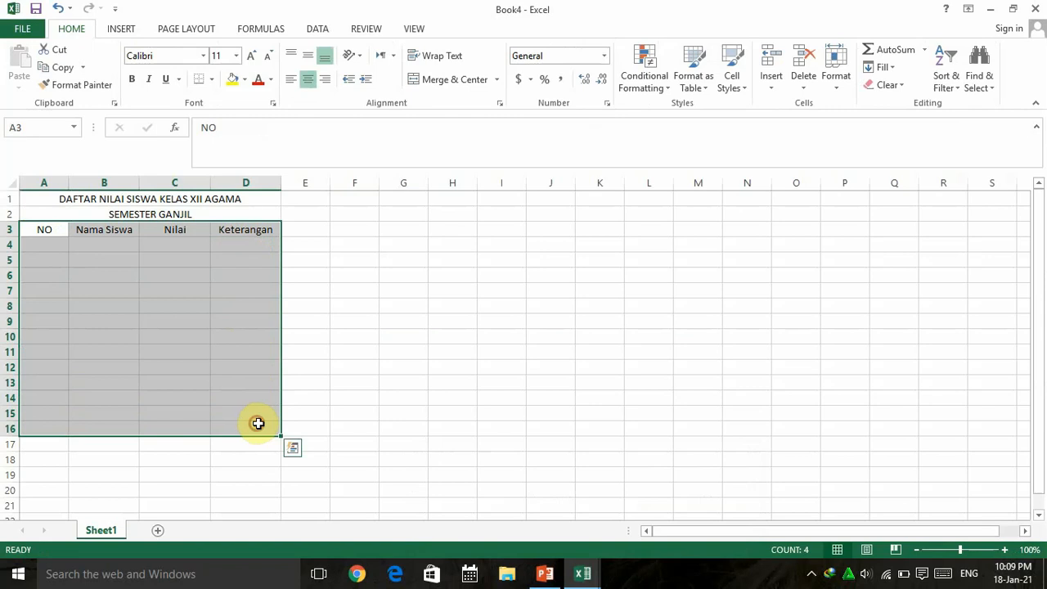
pyautogui.click(213, 82)
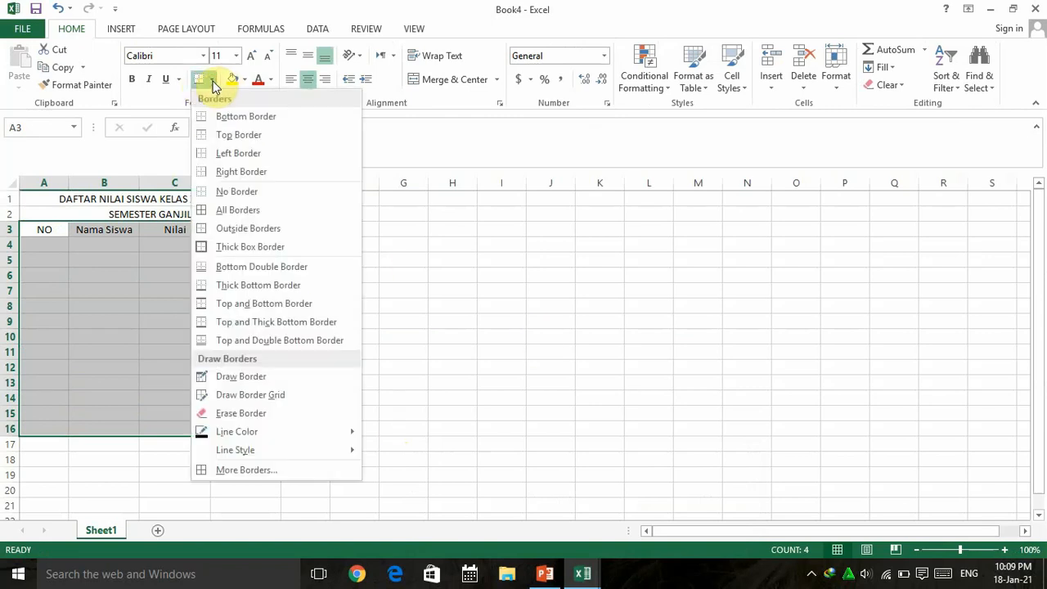
pyautogui.click(230, 211)
pyautogui.click(371, 348)
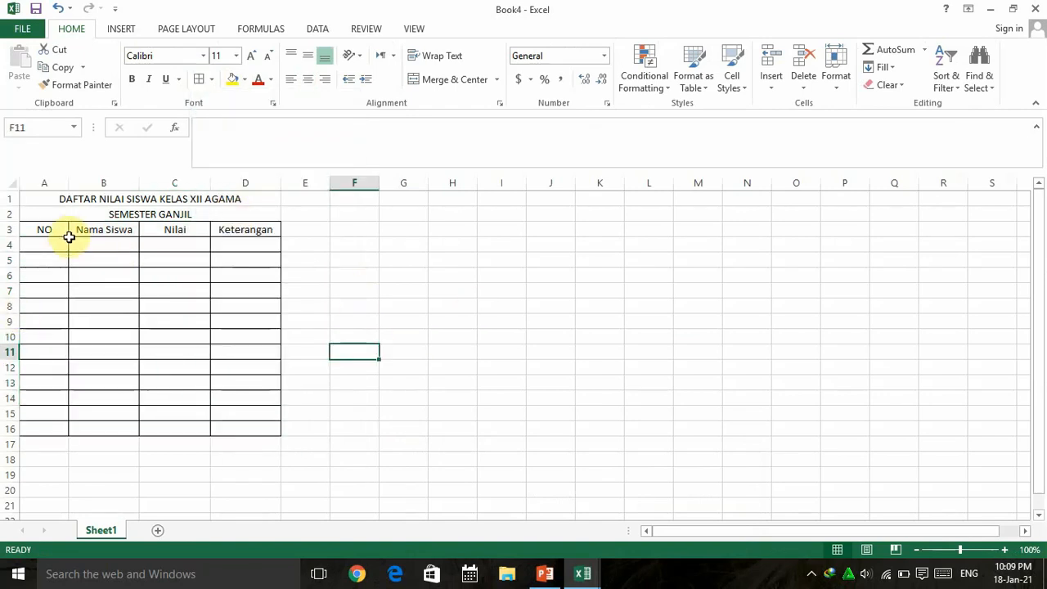
# Step: Format the borders of A3:D16 with dashed inside lines and a thick solid outline on all four sides
pyautogui.moveTo(63, 233); pyautogui.dragTo(253, 423)
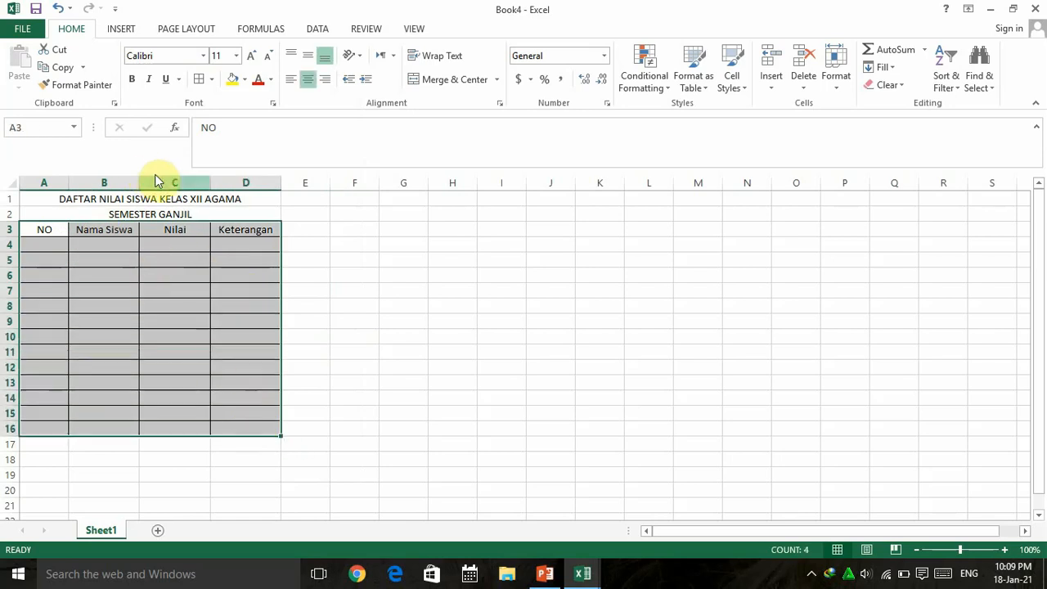
pyautogui.rightClick(175, 257)
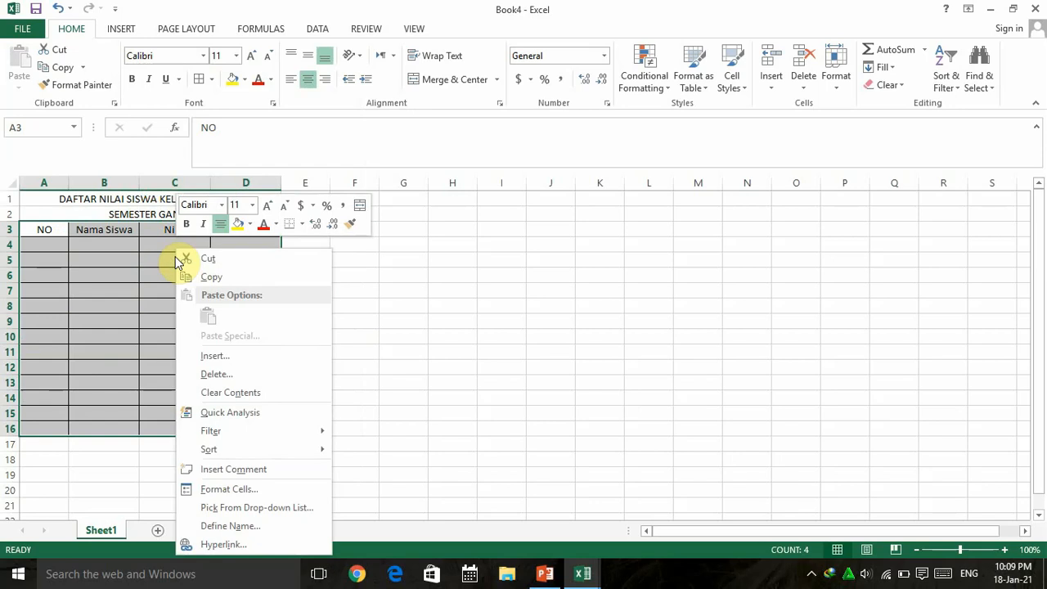
pyautogui.click(237, 488)
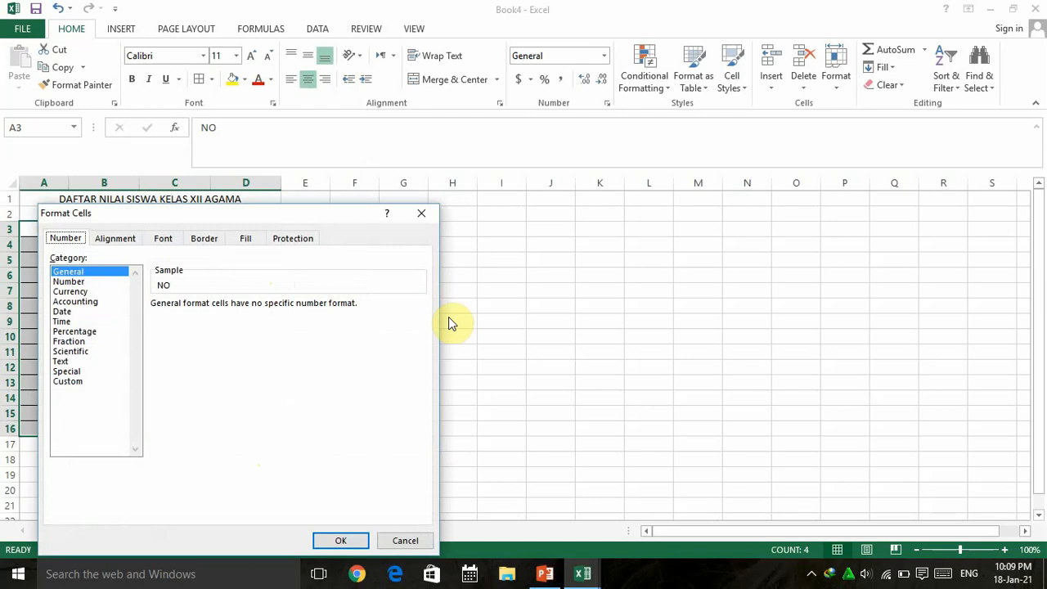
pyautogui.click(209, 240)
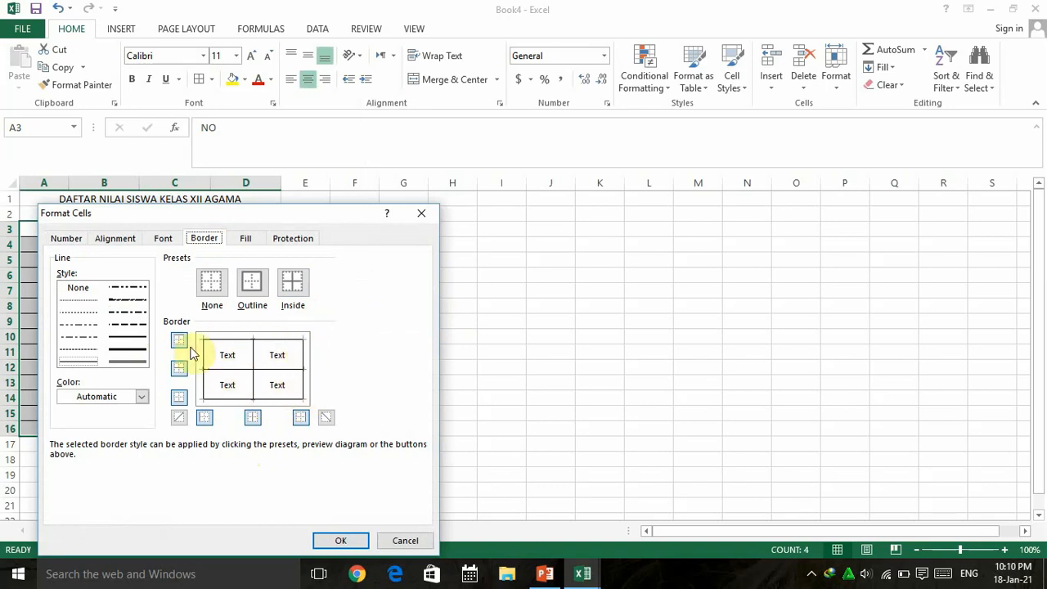
pyautogui.click(127, 324)
pyautogui.click(252, 370)
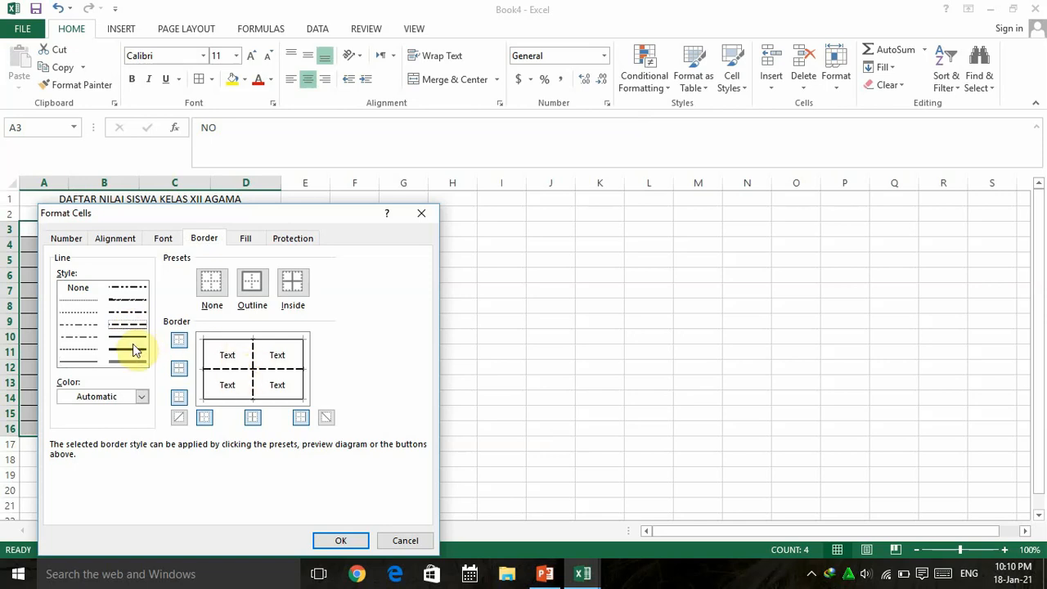
pyautogui.click(227, 348)
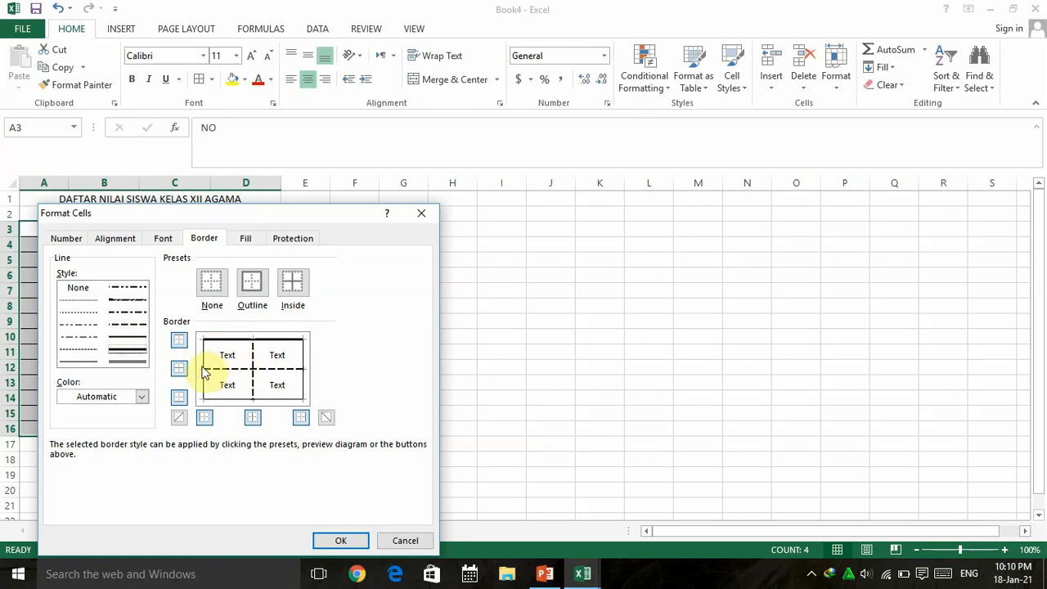
pyautogui.click(305, 385)
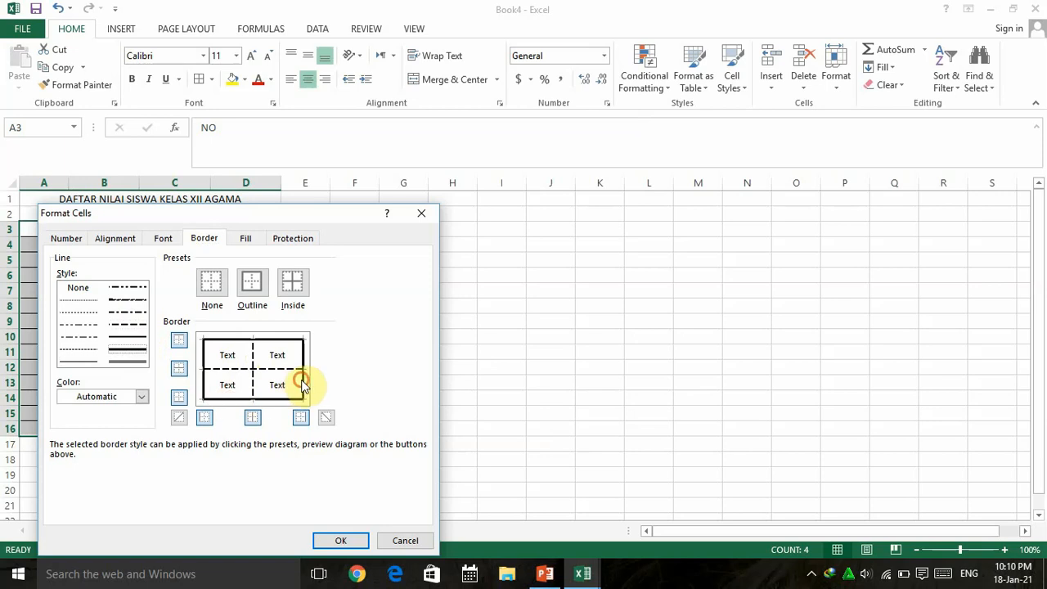
pyautogui.click(350, 540)
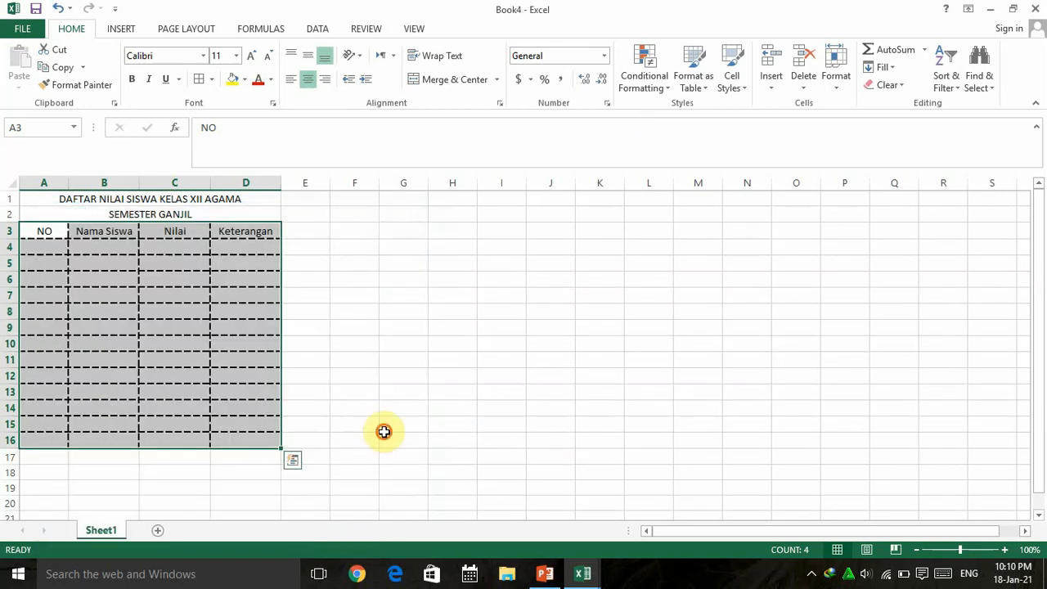
pyautogui.click(385, 426)
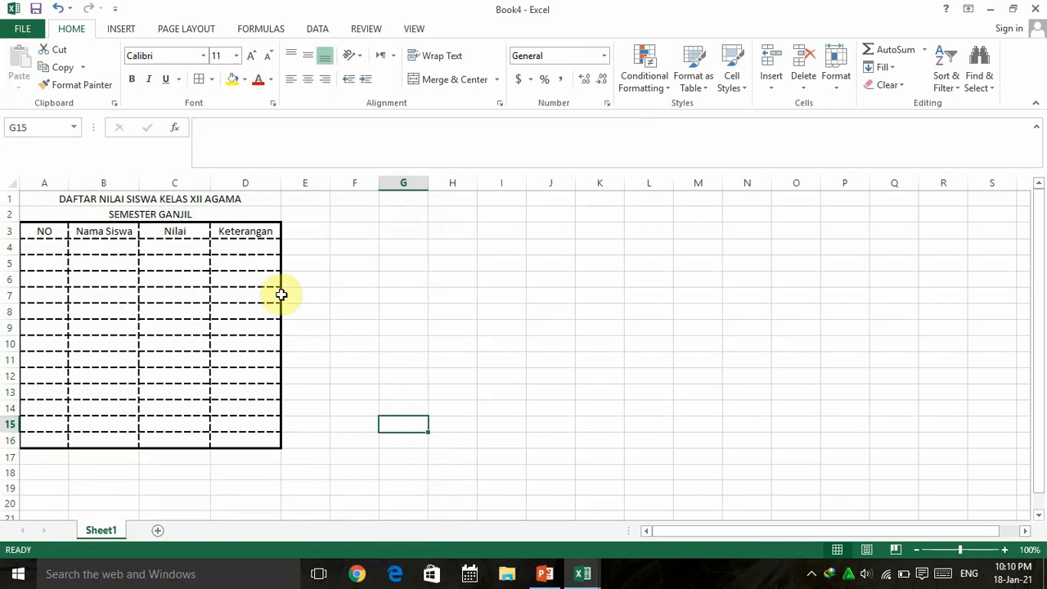
# Step: Undo the dashed and thick border formatting of the table
pyautogui.hotkey('ctrl', 'z')
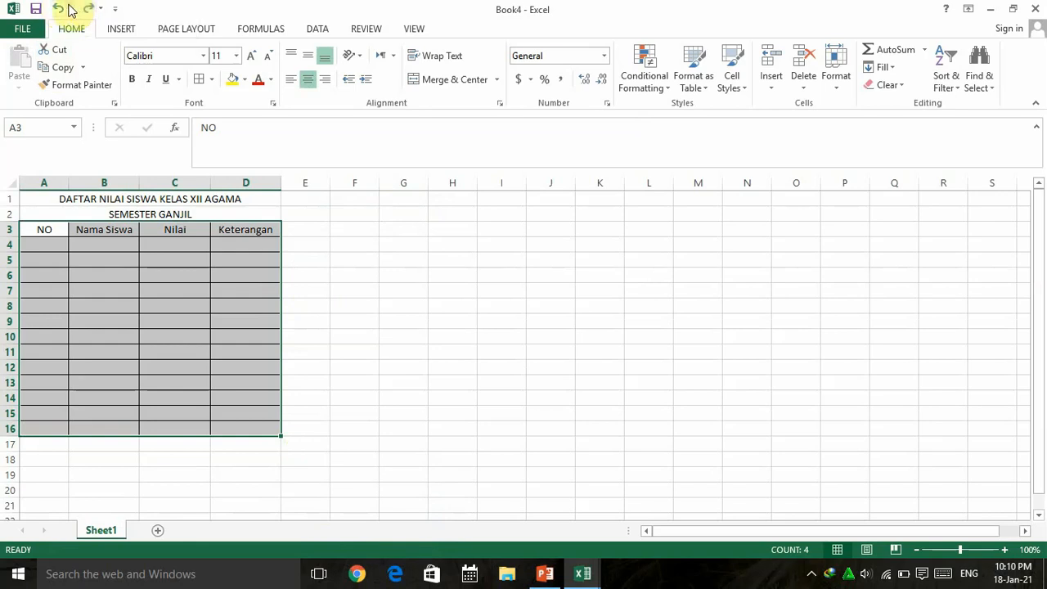
pyautogui.click(445, 319)
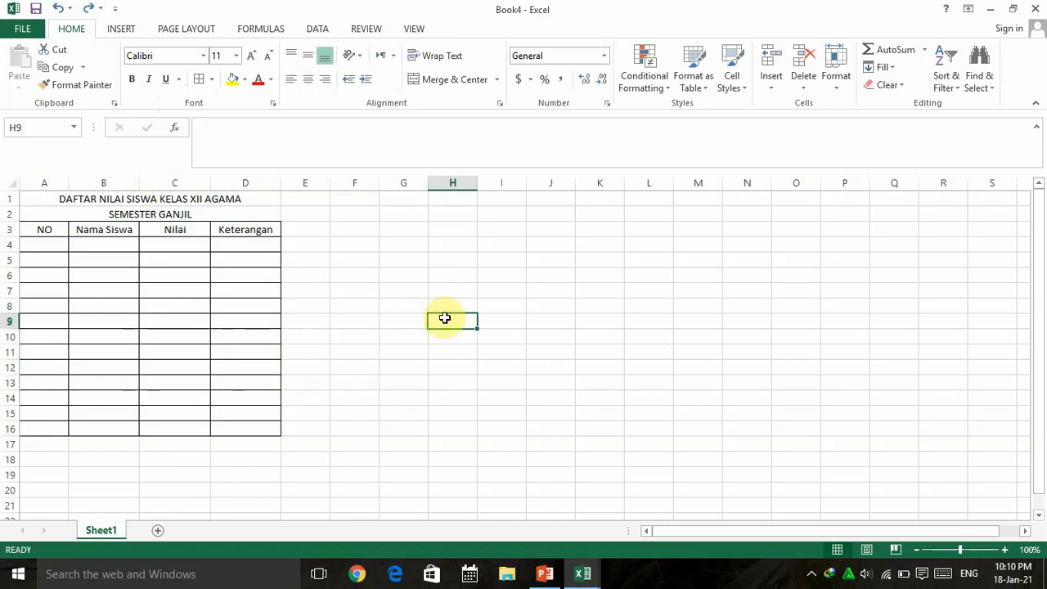
pyautogui.click(545, 288)
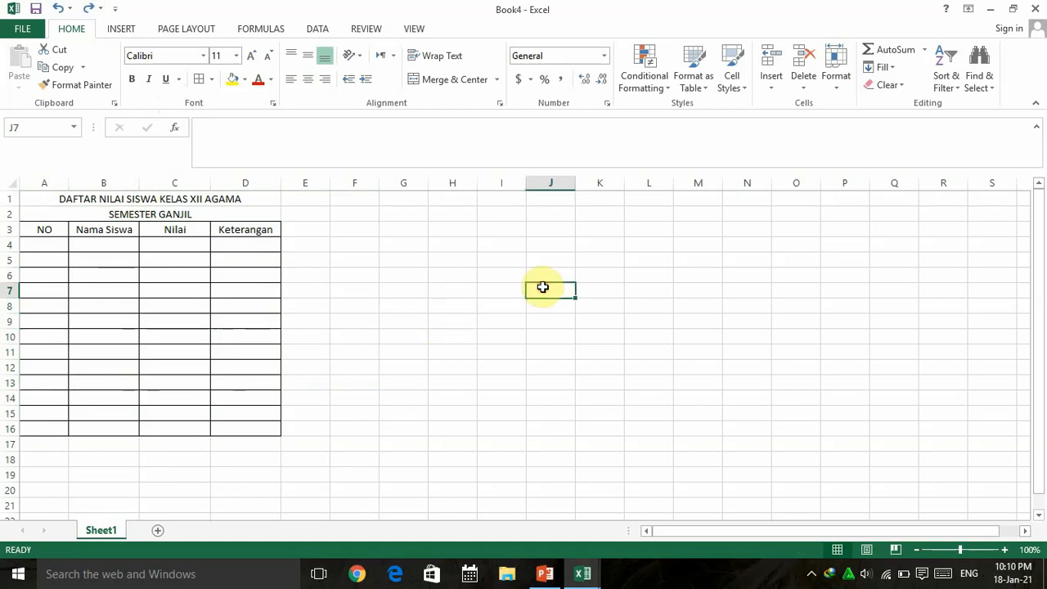
pyautogui.scroll(-1, 489, 341)
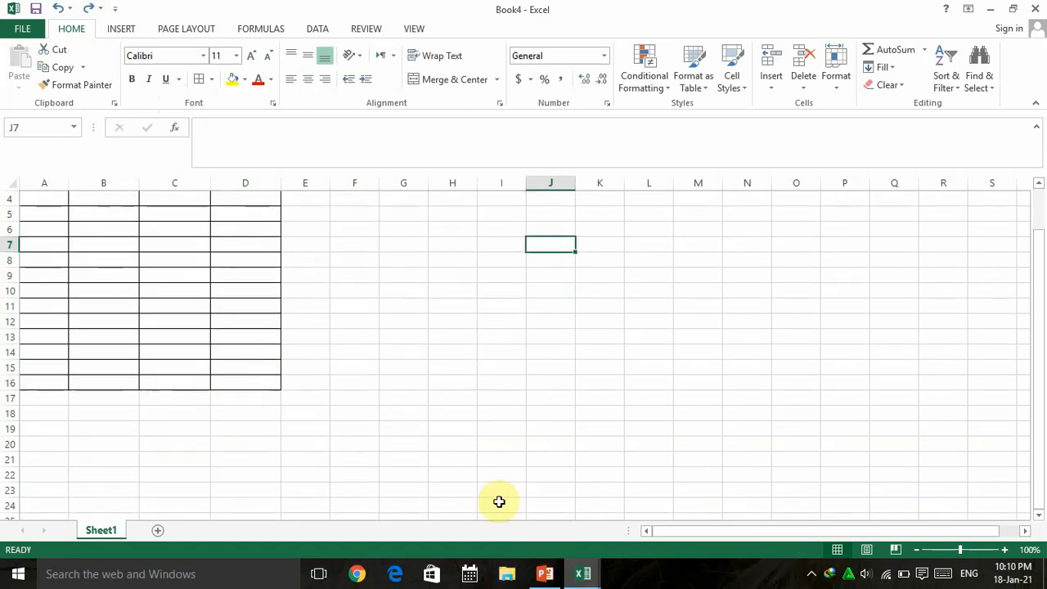
pyautogui.scroll(1, 409, 334)
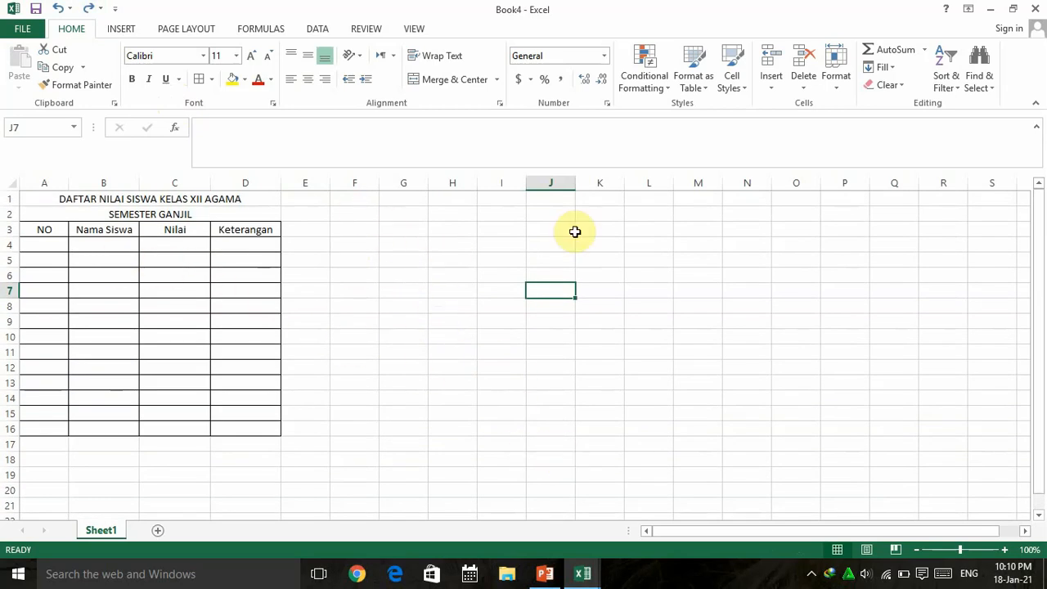
pyautogui.click(583, 576)
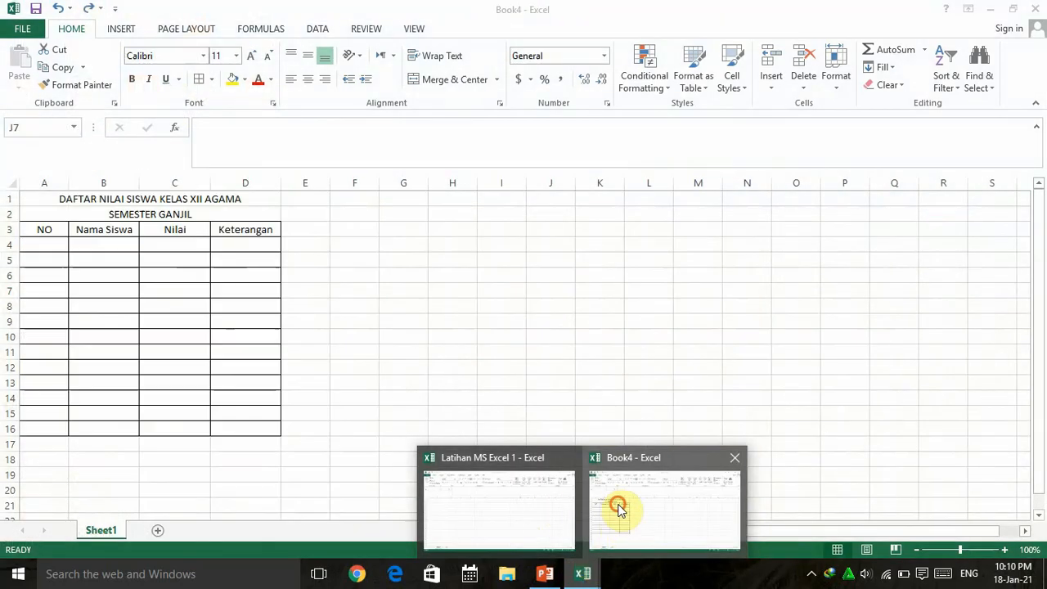
pyautogui.click(619, 509)
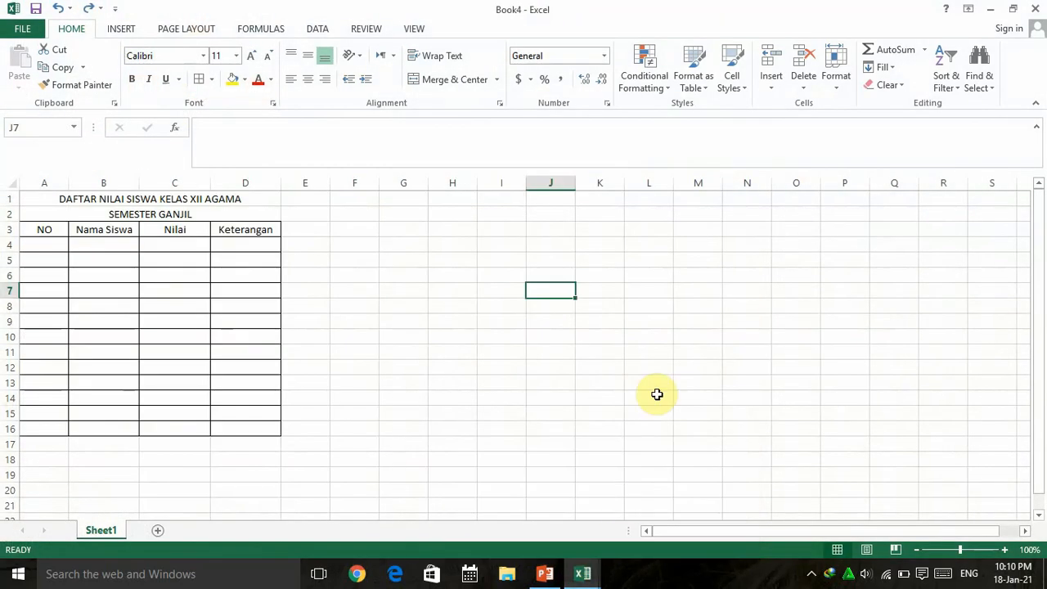
# Step: Close the Book4 workbook, saving it on Local Disk (E:) as Latihan Lembar Kerja Excel in Excel Workbook format
pyautogui.click(1038, 10)
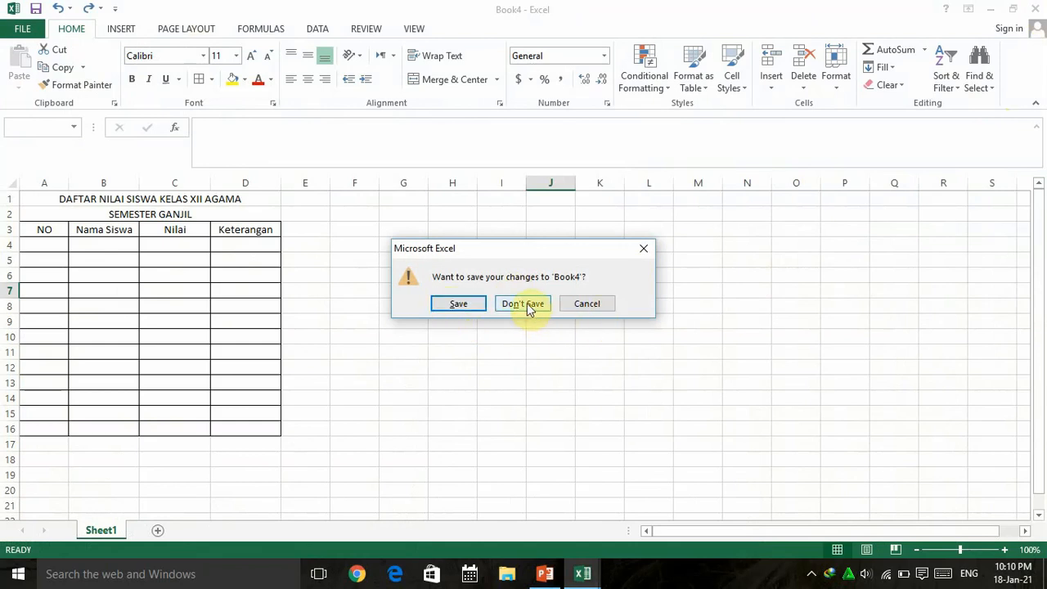
pyautogui.click(459, 306)
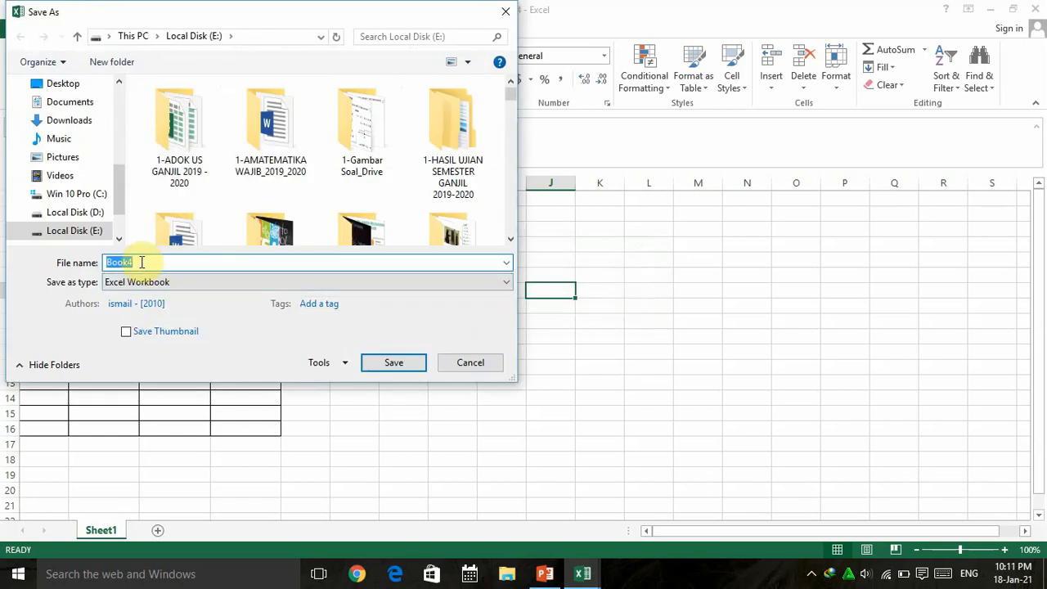
pyautogui.write('La')
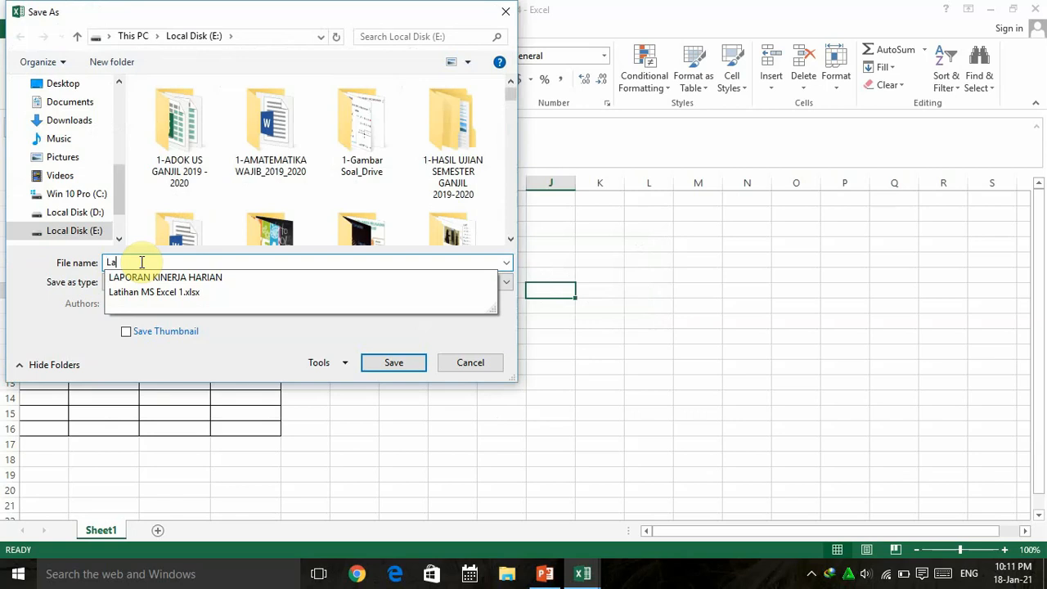
pyautogui.write('tian')
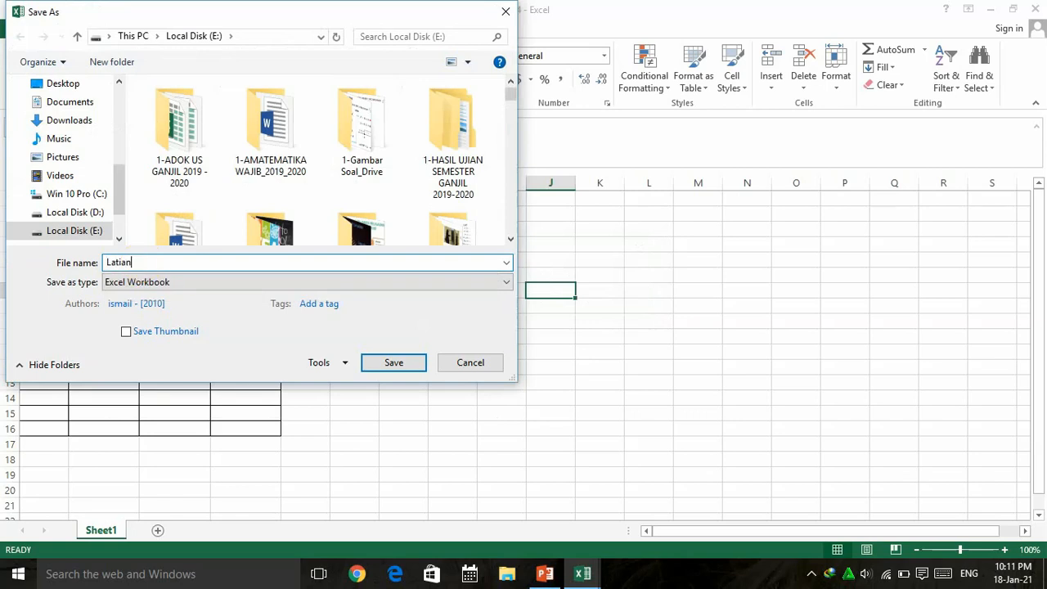
pyautogui.press('BackSpace')
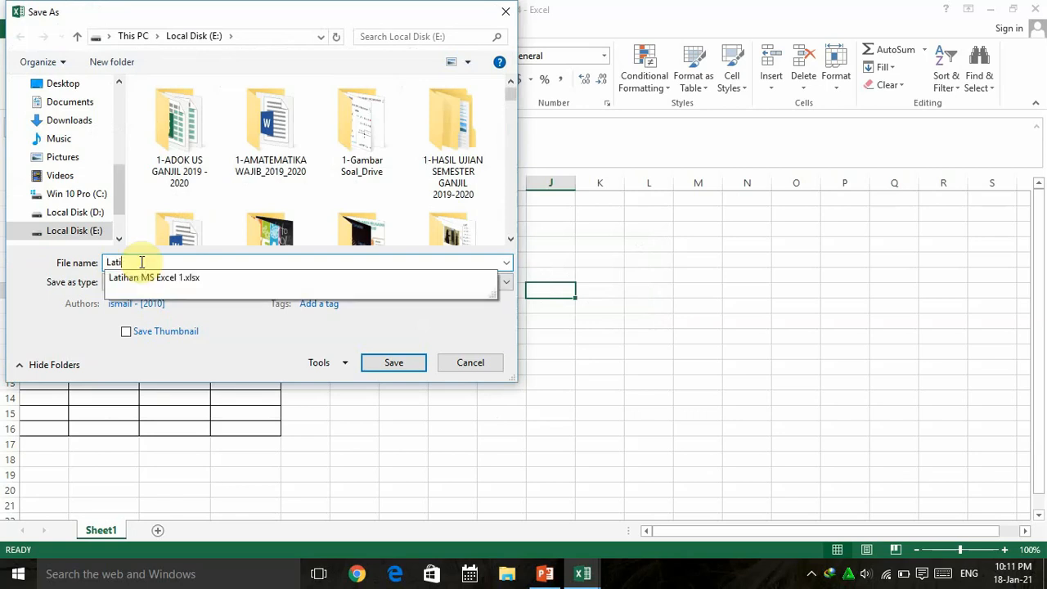
pyautogui.write('han')
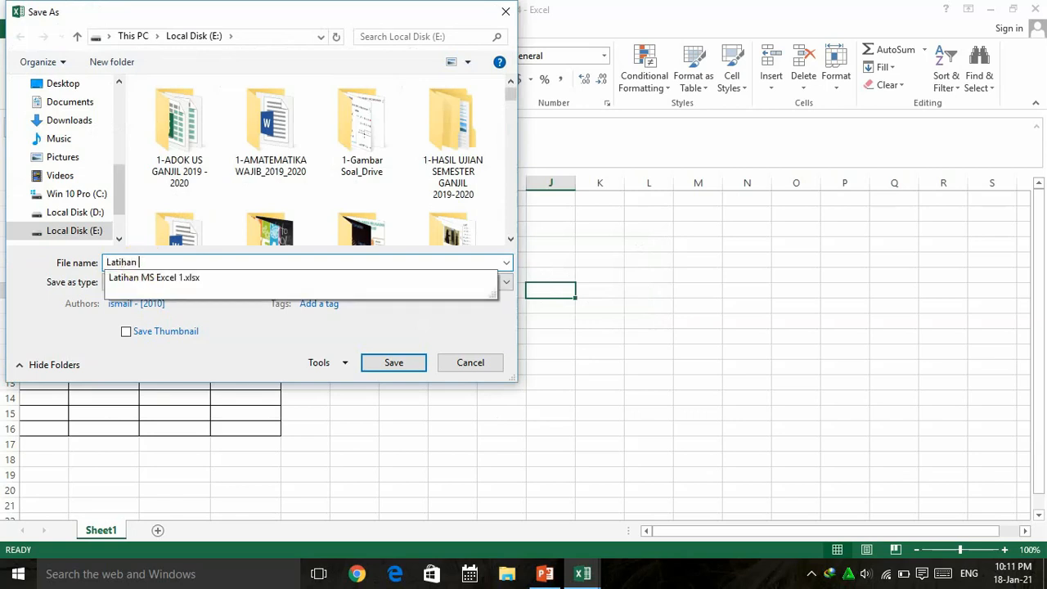
pyautogui.write(' Lembar Kerja Excel')
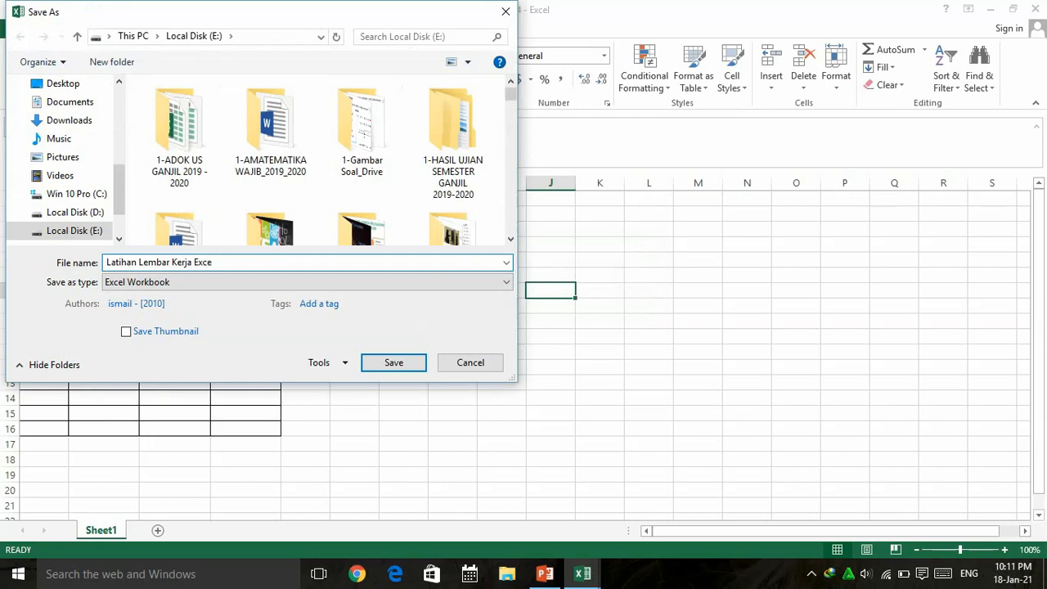
pyautogui.click(392, 363)
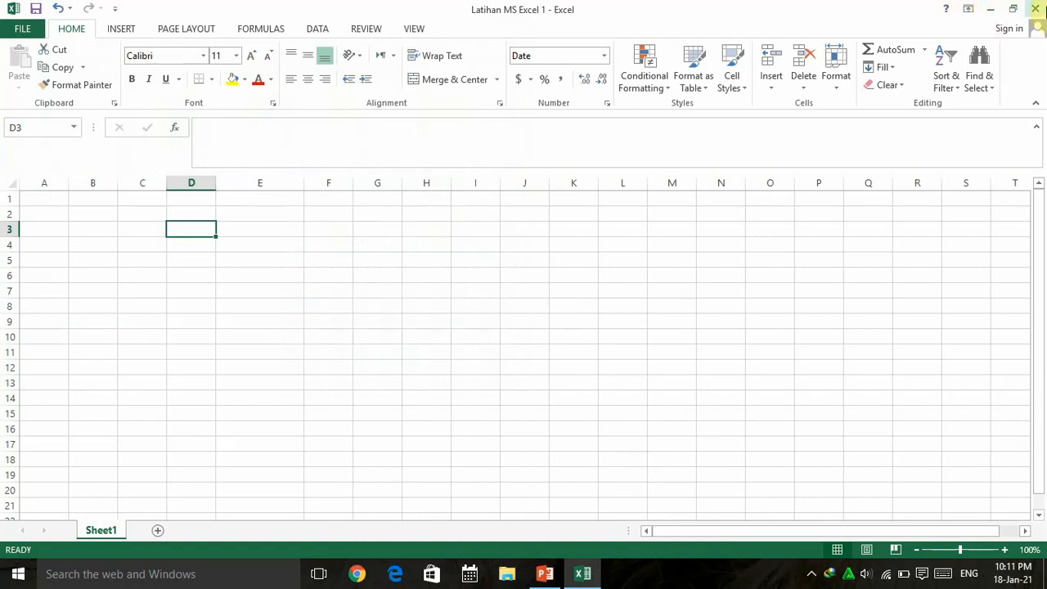
# Step: Close the Latihan MS Excel 1 workbook without saving its changes
pyautogui.click(1035, 9)
pyautogui.click(521, 307)
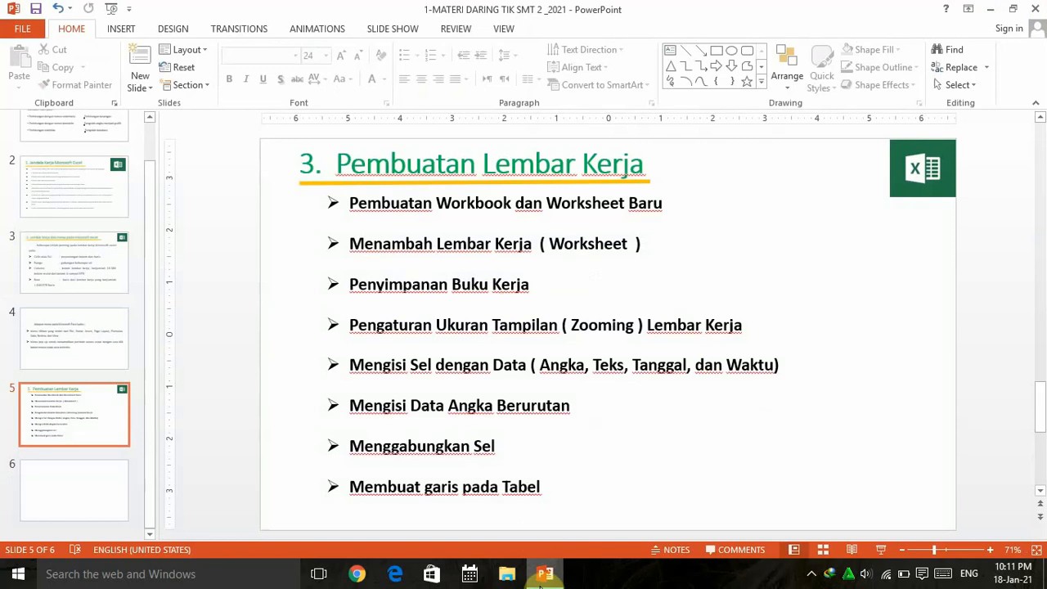
pyautogui.click(811, 573)
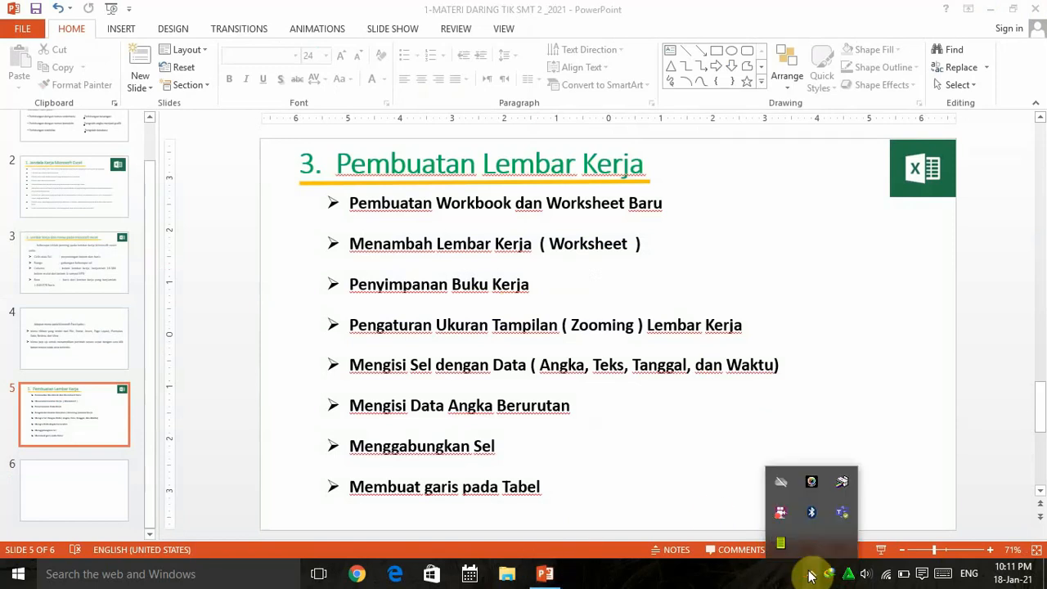
pyautogui.click(783, 542)
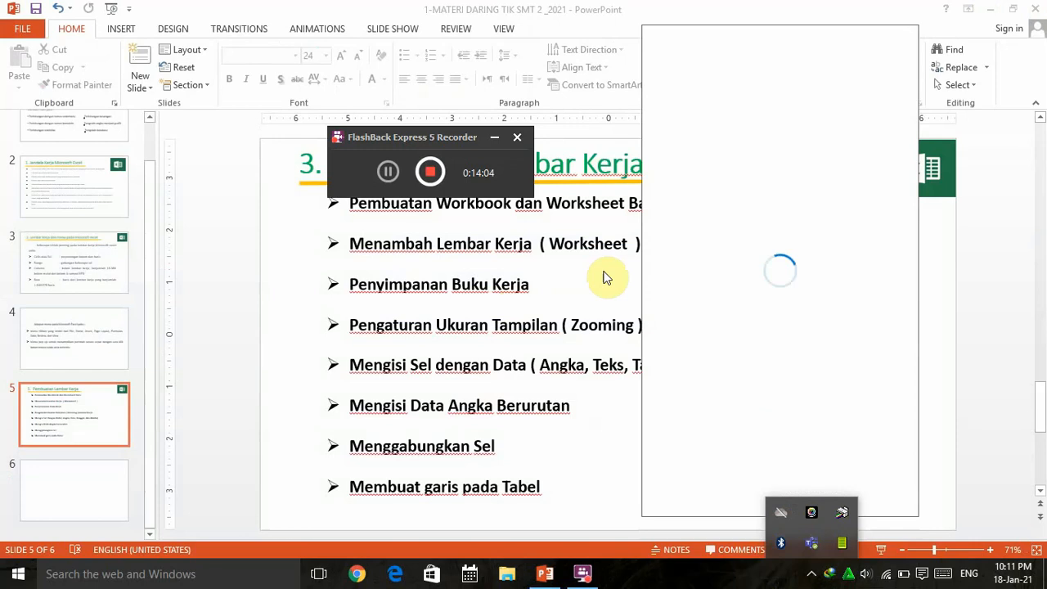
pyautogui.click(434, 178)
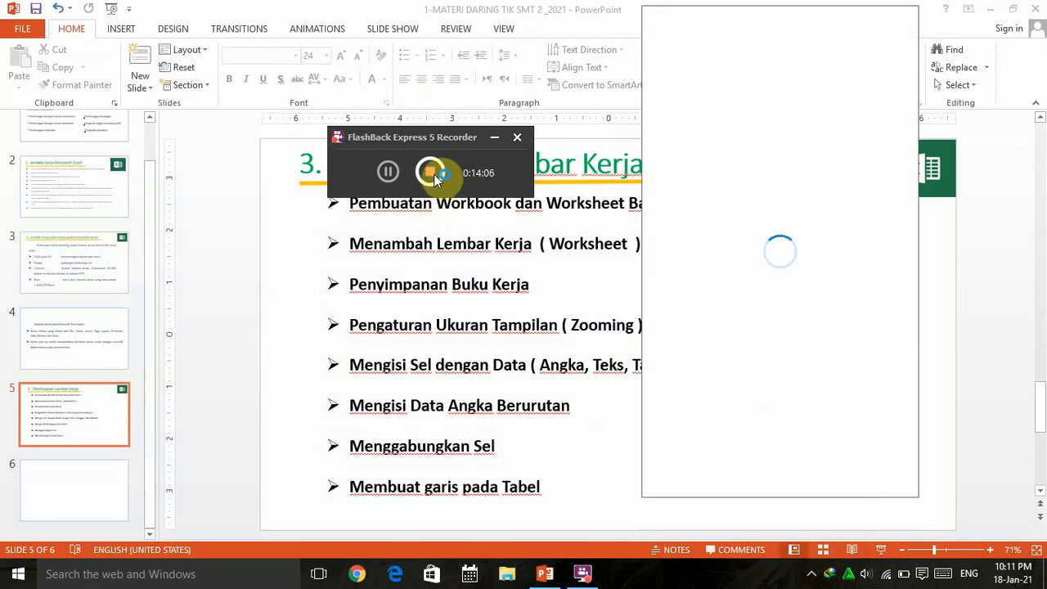